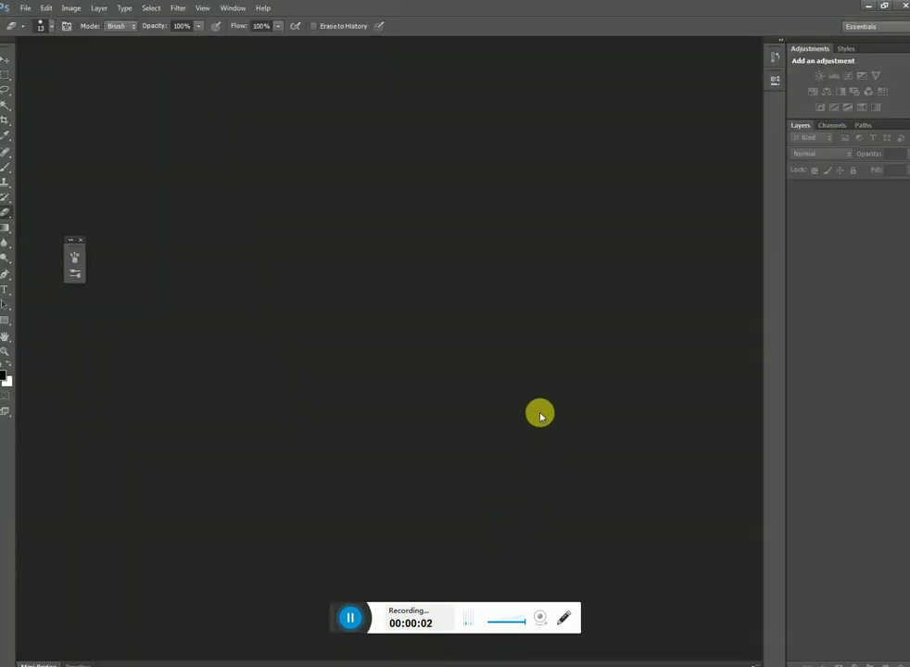
Step: Open Cartoon-Coloring-Page.jpg from the Desktop folder
key(ctrl+o)
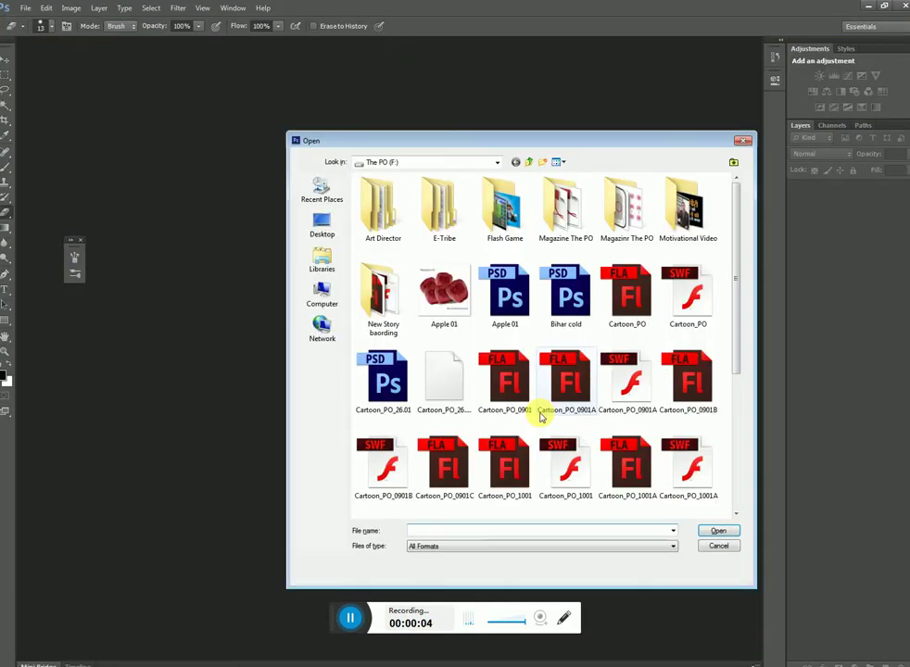
click(322, 225)
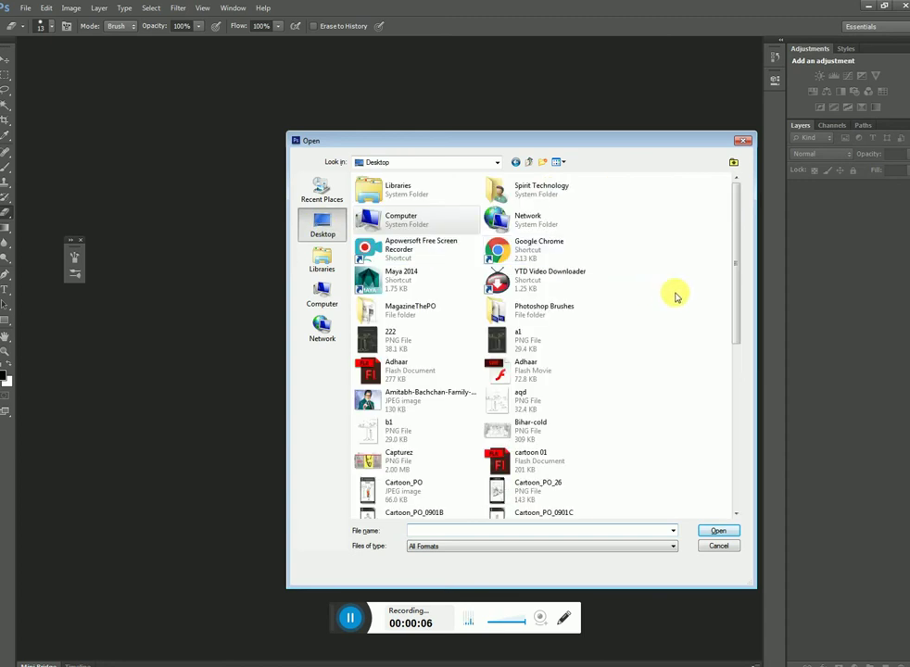
drag(741, 272, 738, 366)
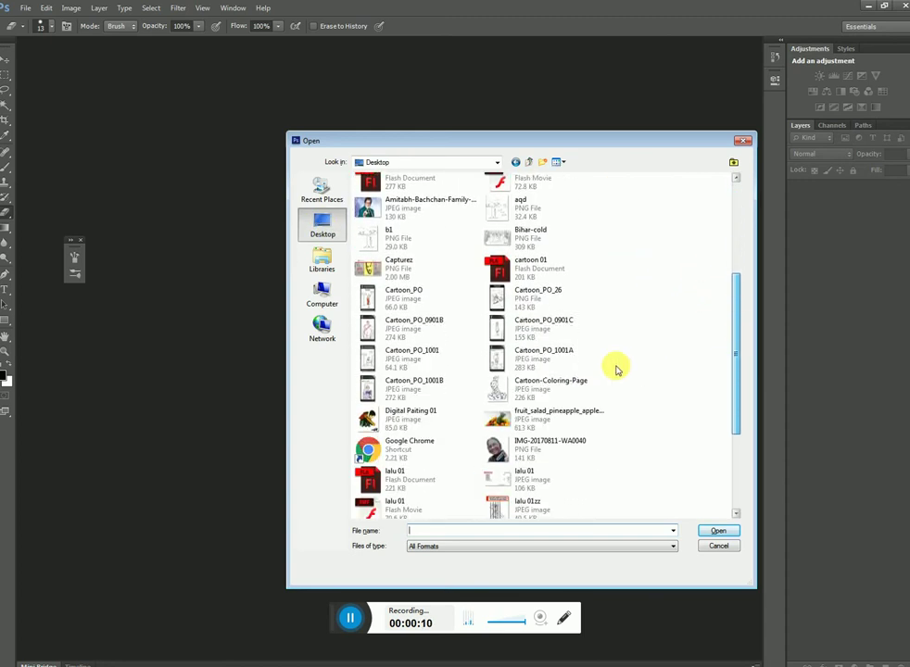
double_click(554, 385)
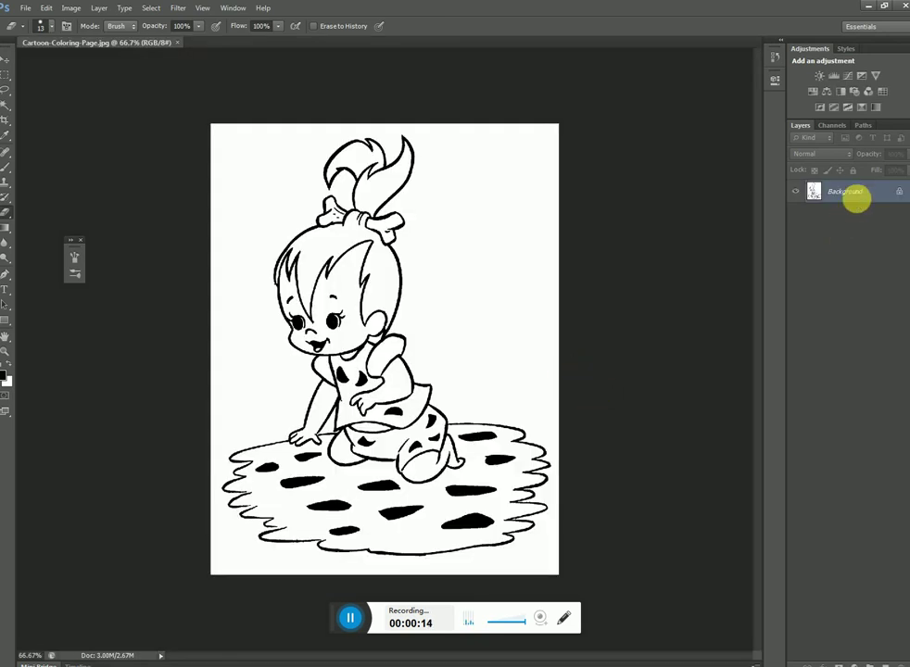
Step: Convert the Background into Layer 0 and place a new empty Layer 1 beneath it
double_click(853, 191)
click(551, 217)
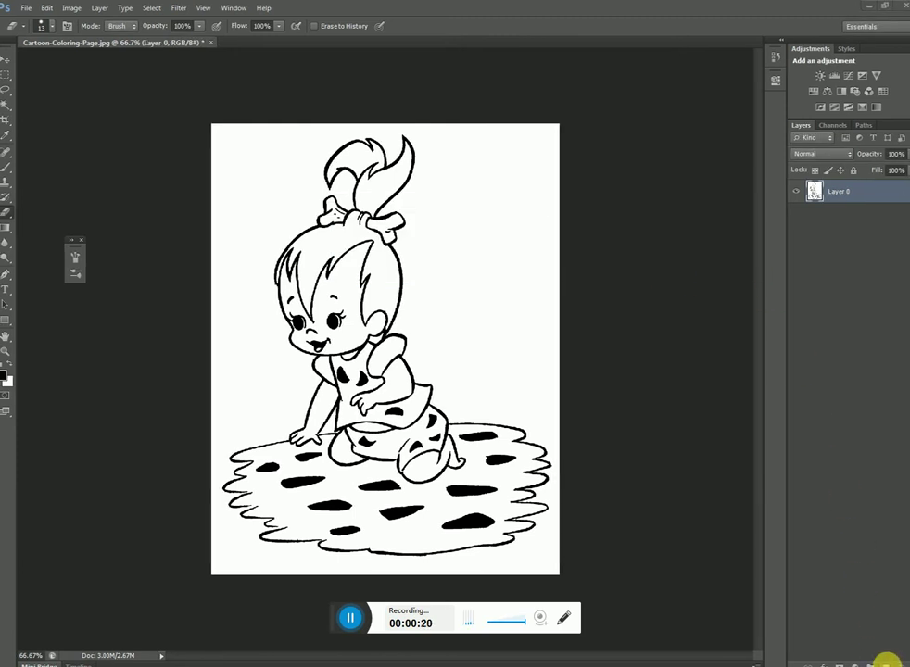
click(884, 663)
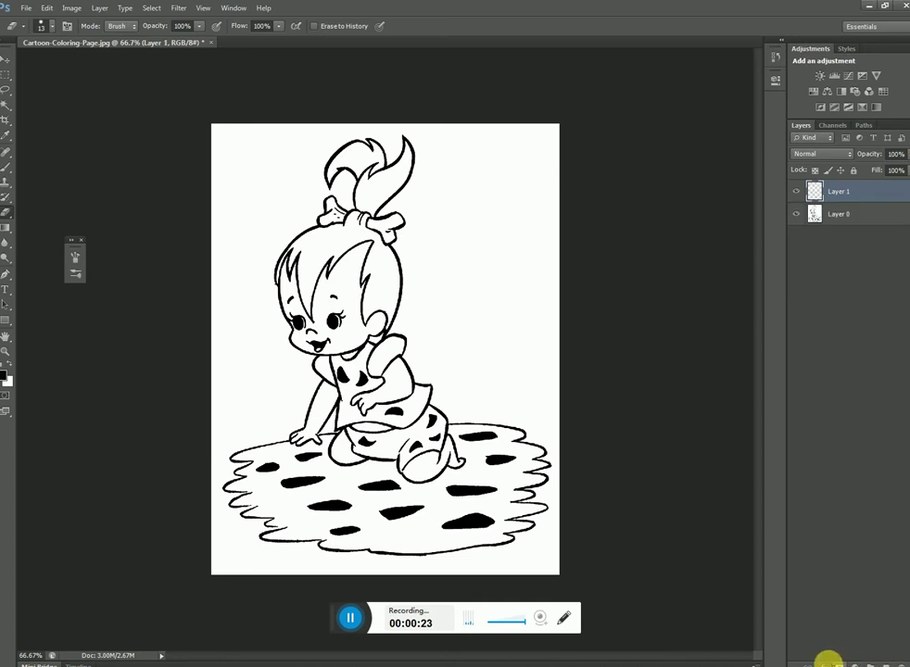
drag(848, 195, 838, 242)
Step: Set Layer 0 to Multiply and lock it, select Layer 1, and zoom to 200%
click(840, 191)
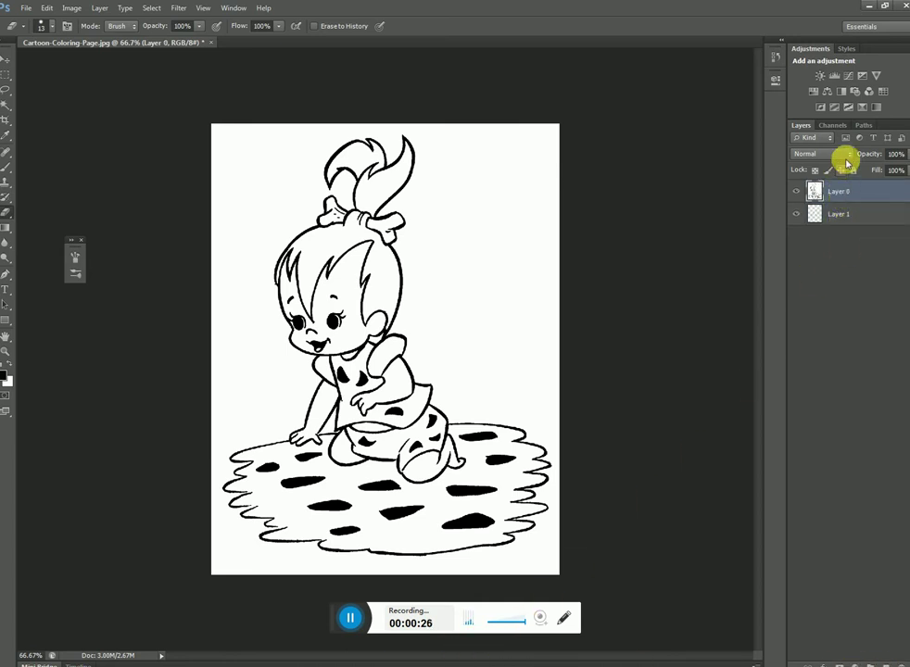
click(843, 154)
key(Escape)
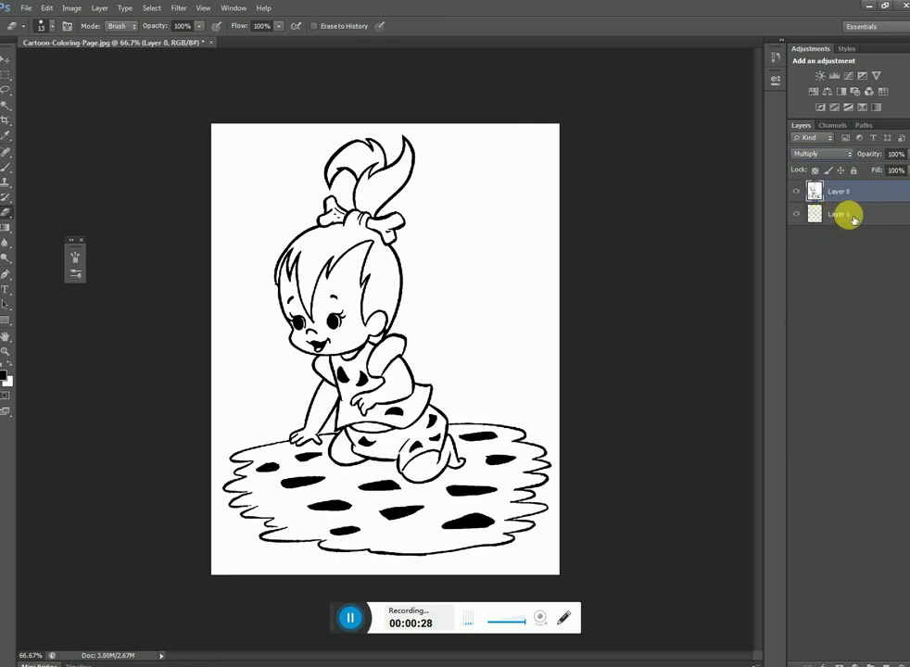
key(shift+alt+m)
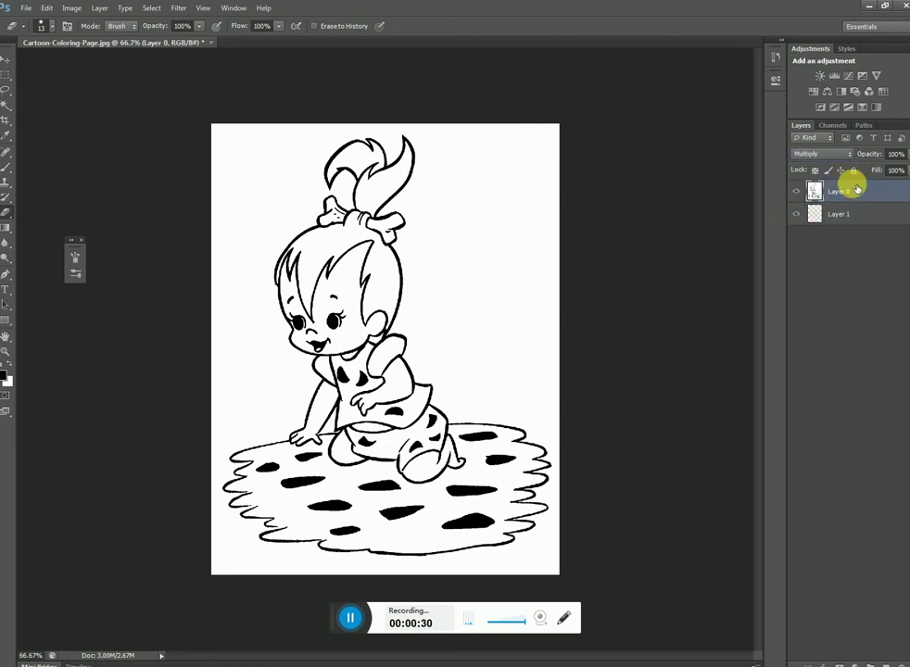
key(slash)
click(858, 223)
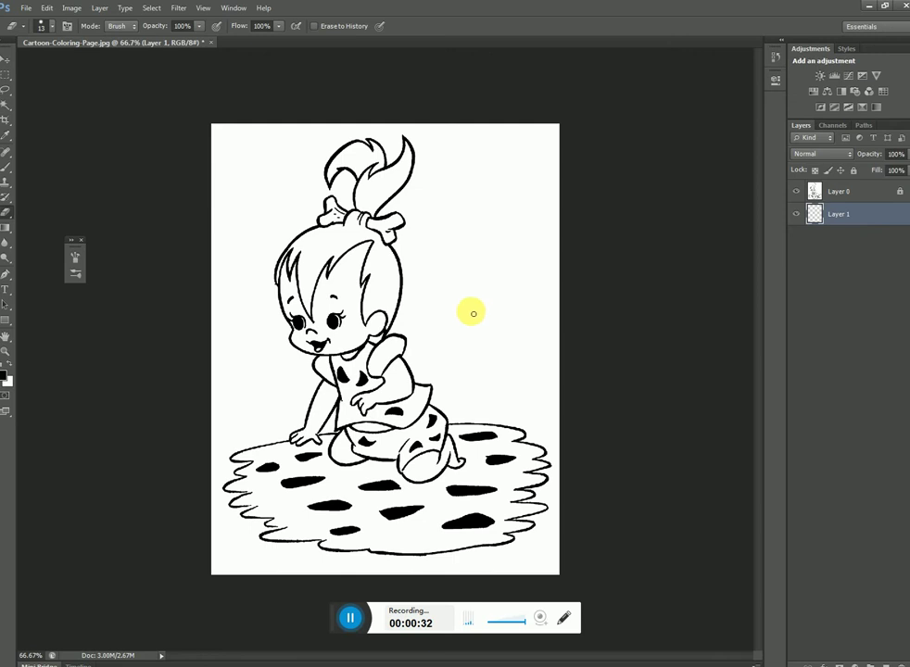
key(ctrl+plus)
key(ctrl+plus)
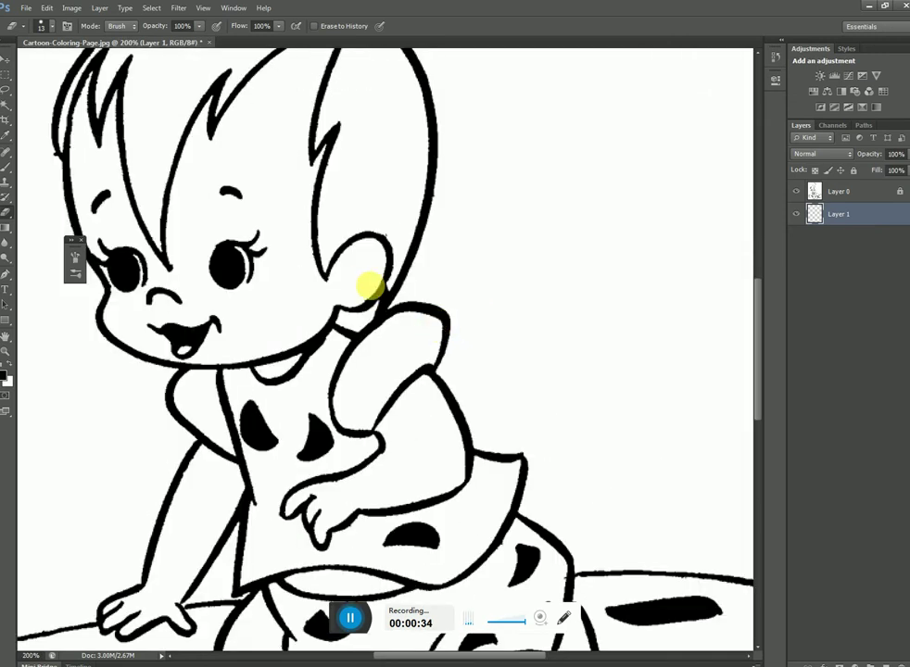
Step: Select the Pen tool in Path mode and pan the view up to the ponytail
mouse_move(427, 335)
mouse_down()
mouse_move(436, 390)
mouse_move(554, 463)
mouse_up()
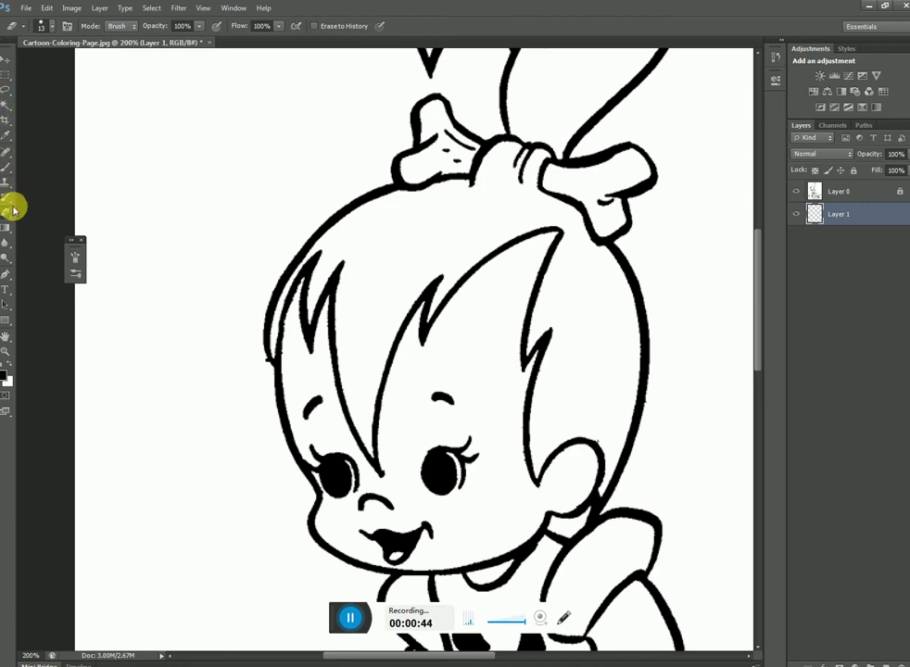
click(6, 274)
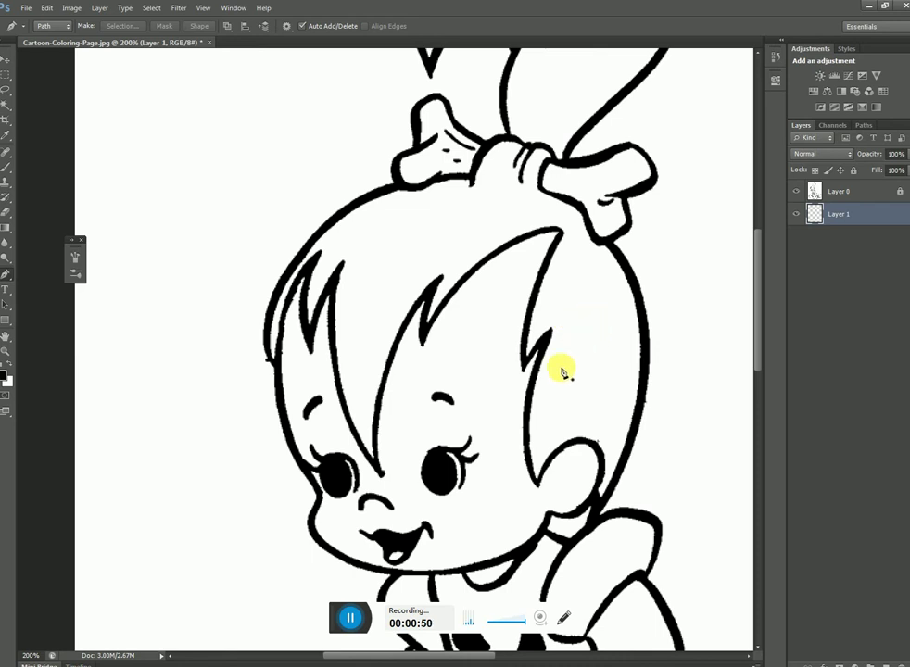
drag(593, 247, 519, 458)
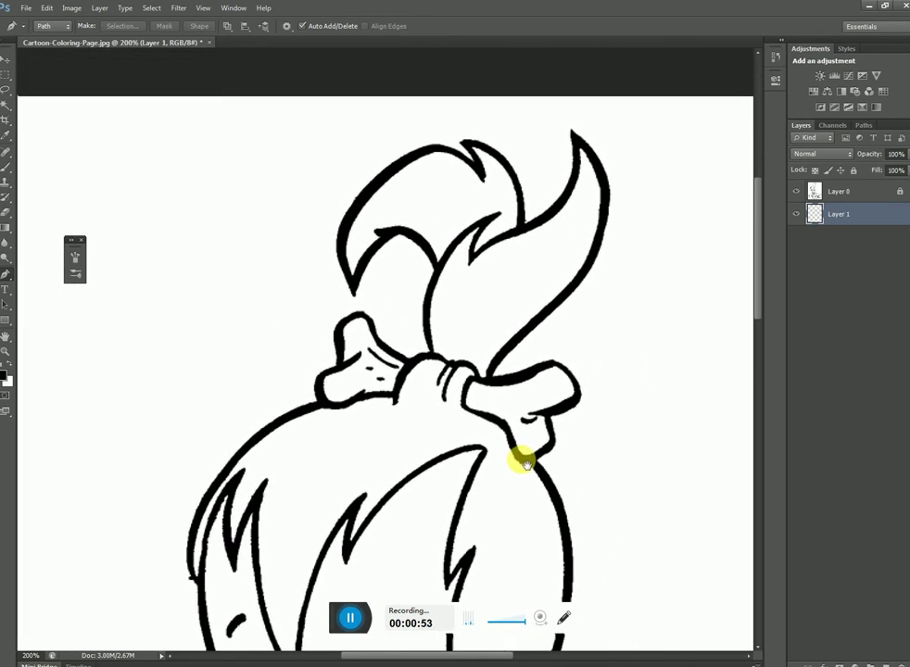
Step: Trace the ponytail's upper edge, tip, outer edge and inner curves with Pen anchors
click(523, 232)
mouse_move(467, 143)
mouse_down()
mouse_move(395, 112)
mouse_move(402, 131)
mouse_up()
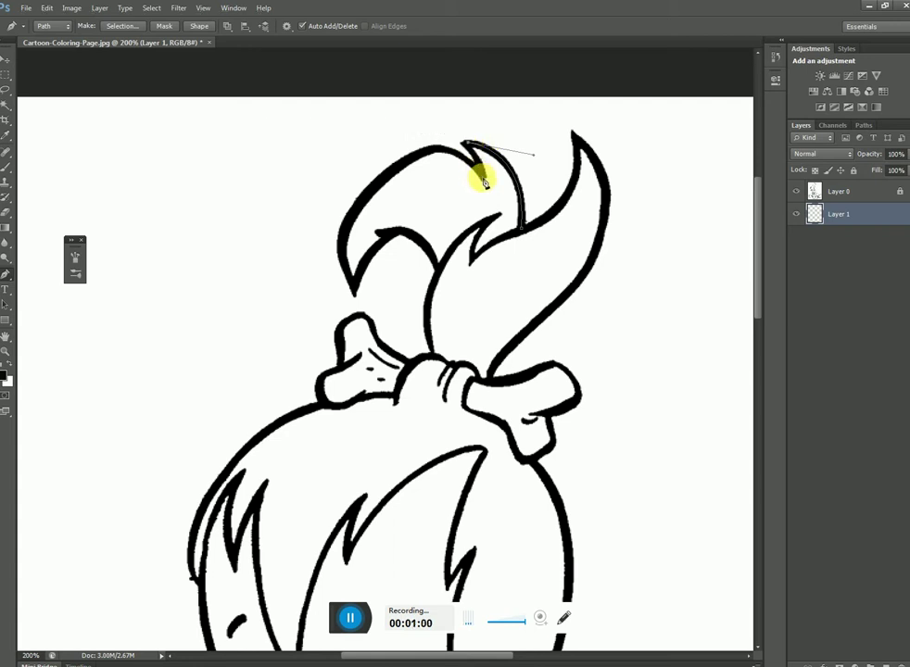
click(482, 188)
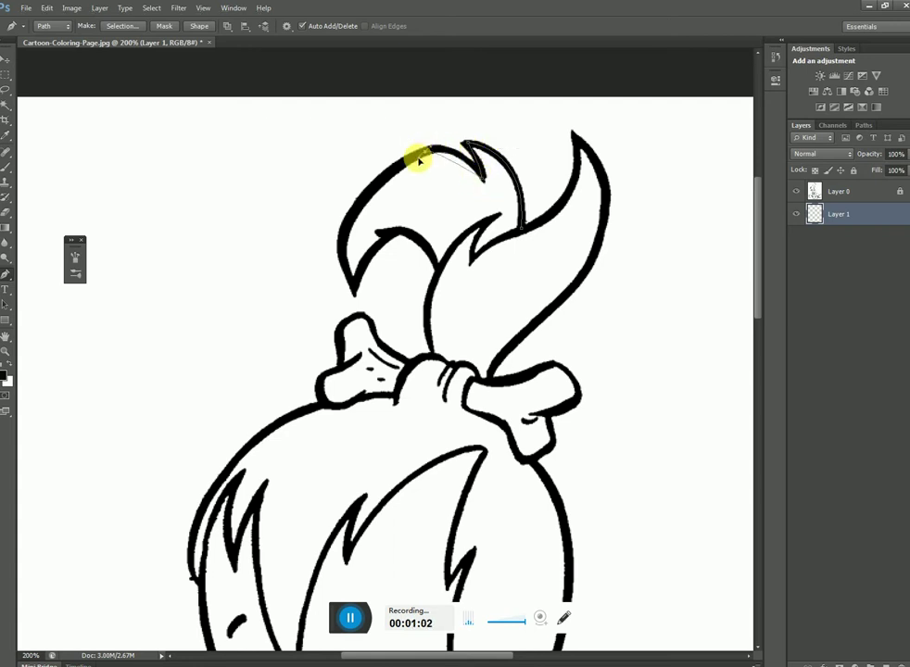
drag(400, 160, 429, 160)
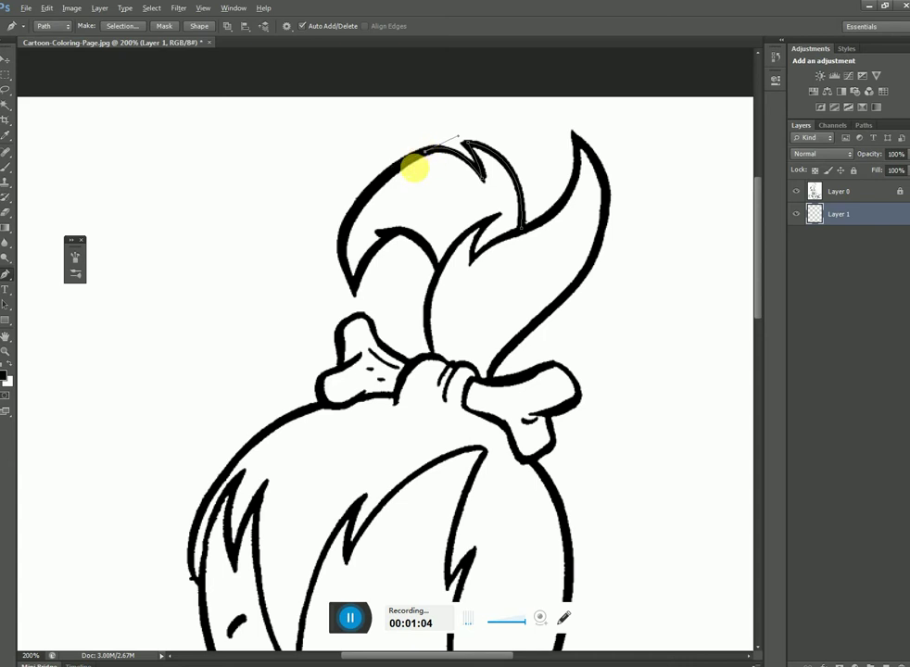
drag(344, 243, 343, 279)
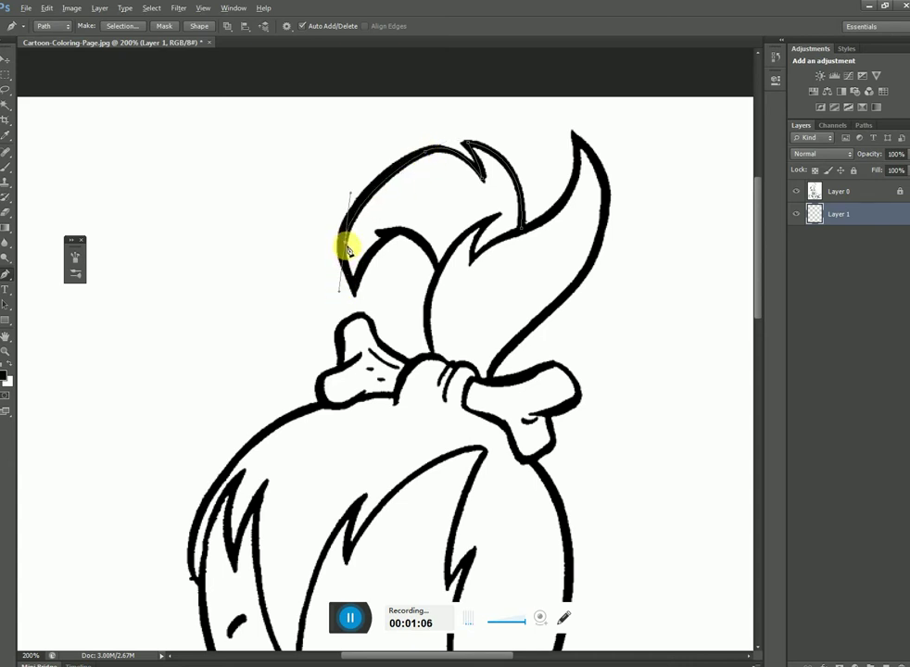
click(353, 293)
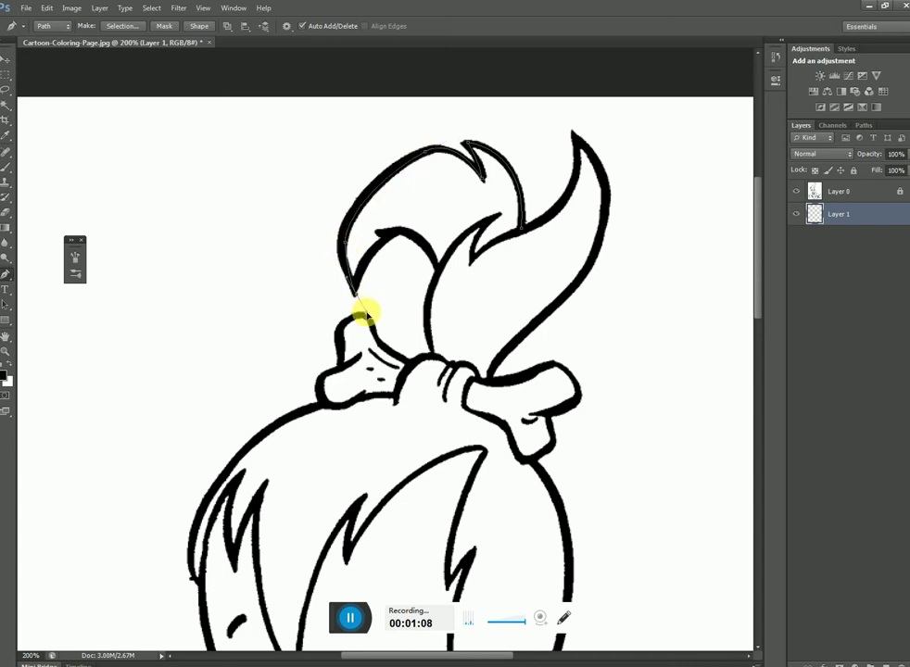
drag(399, 229, 437, 215)
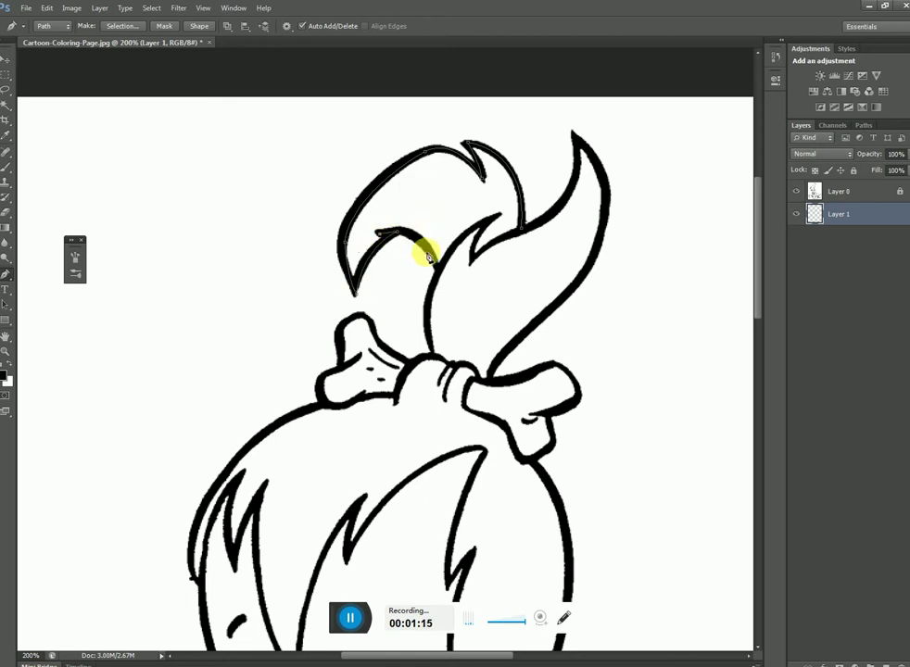
drag(435, 268, 459, 329)
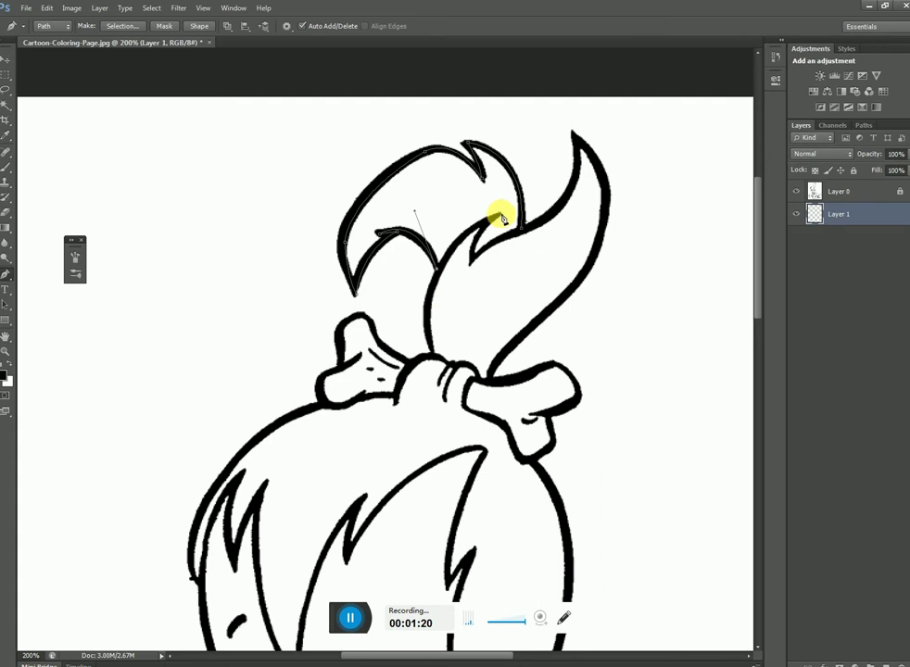
Step: Finish the right hair strand, load the path as a selection, and discard a test black fill
drag(500, 216, 535, 203)
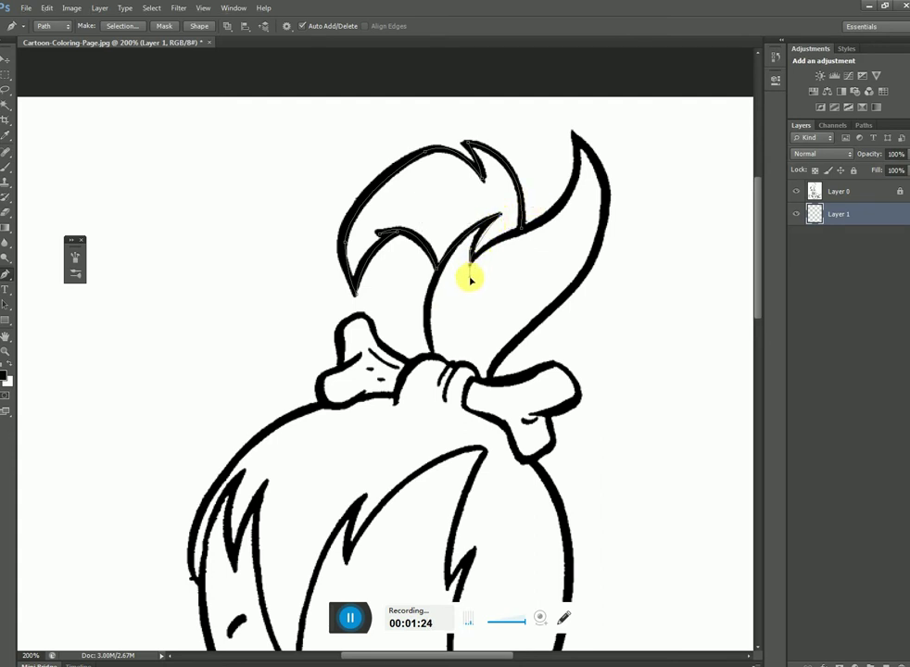
drag(469, 281, 473, 271)
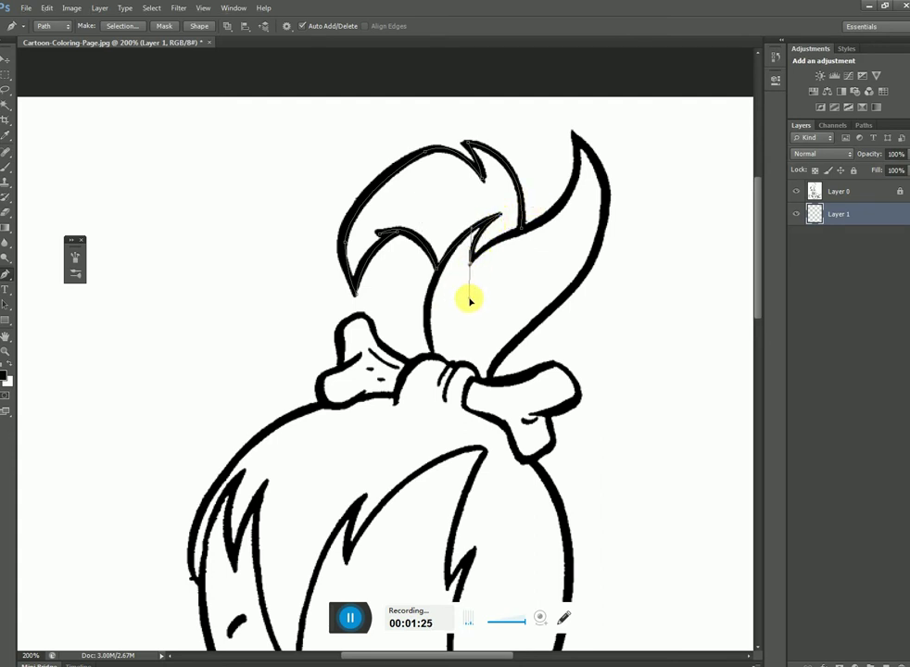
click(524, 234)
drag(531, 239, 548, 230)
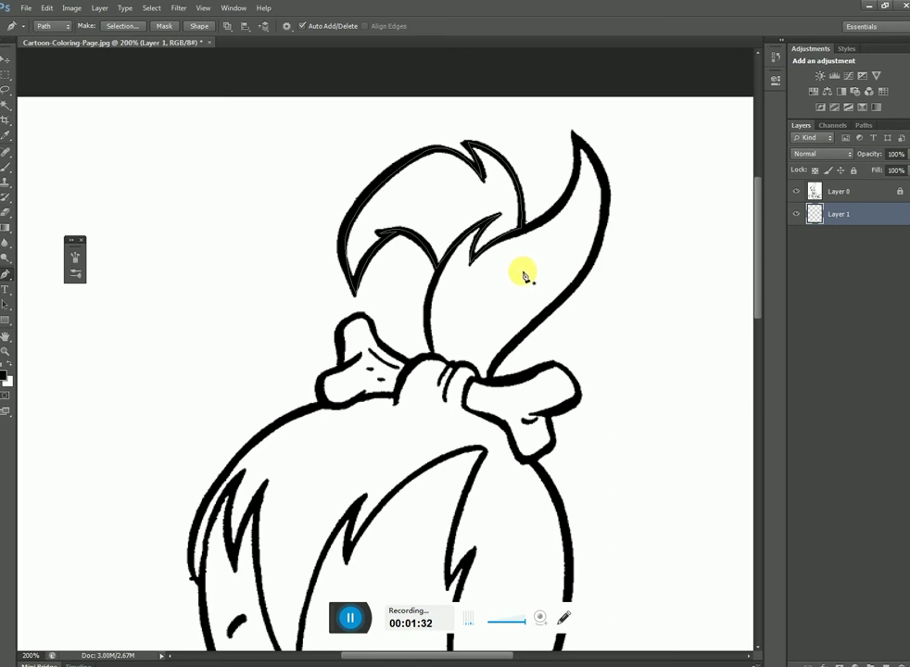
key(ctrl+Return)
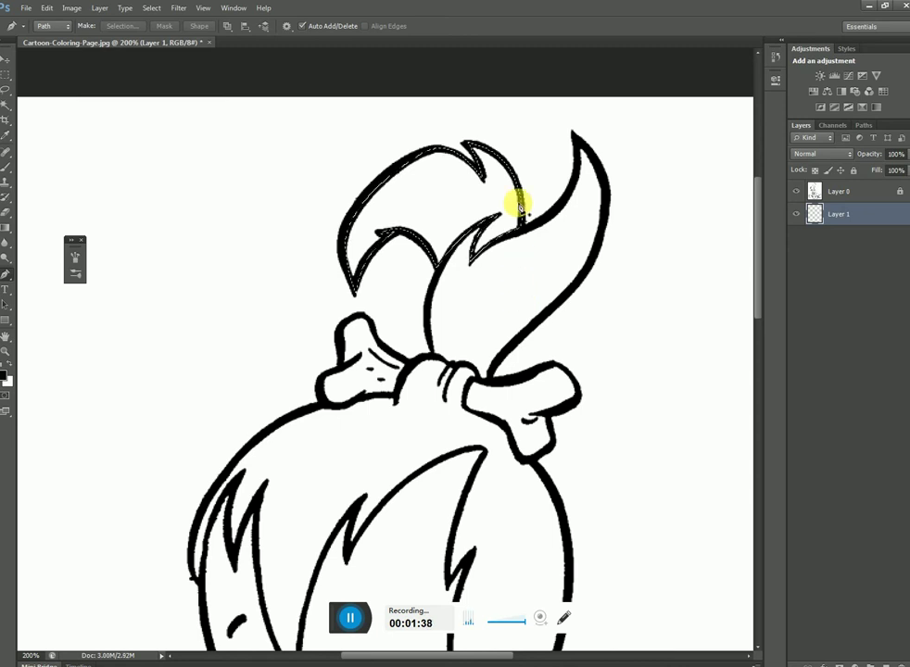
key(alt+BackSpace)
key(Delete)
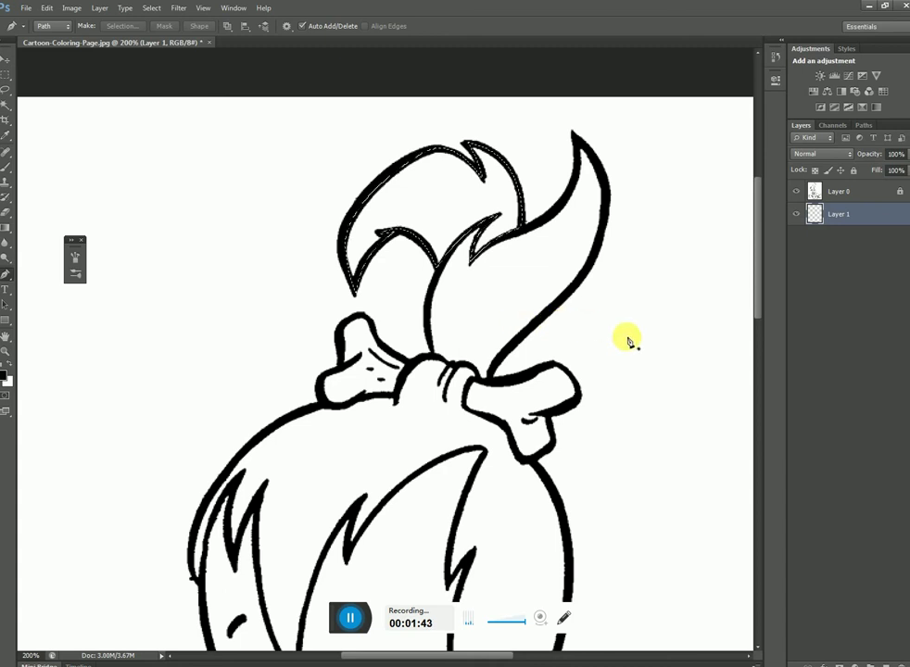
Step: Fill the ponytail selection on Layer 1 with Layer 0 hidden, restore both layers, and deselect
alt+click(796, 214)
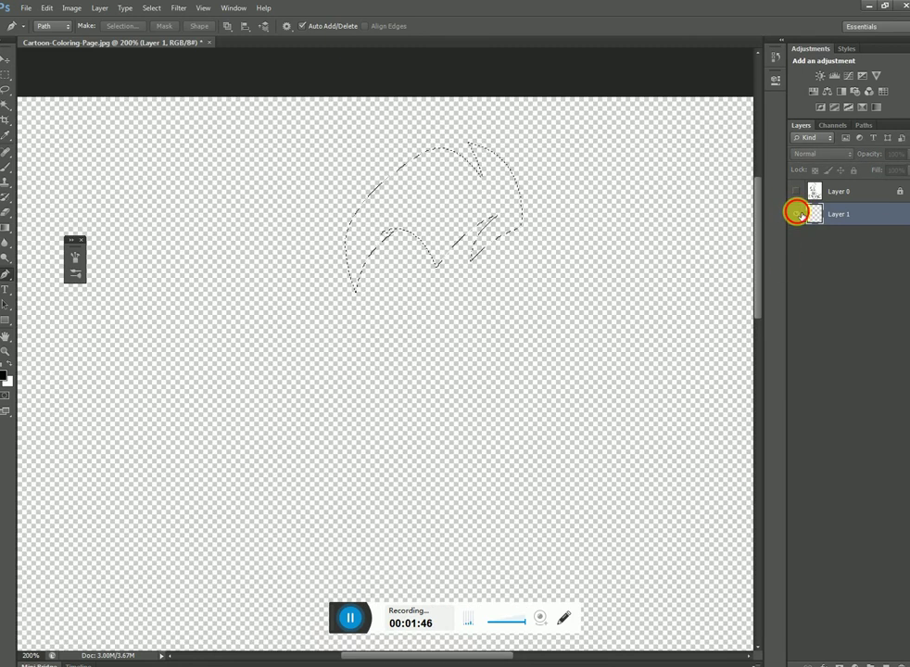
key(ctrl+BackSpace)
click(796, 190)
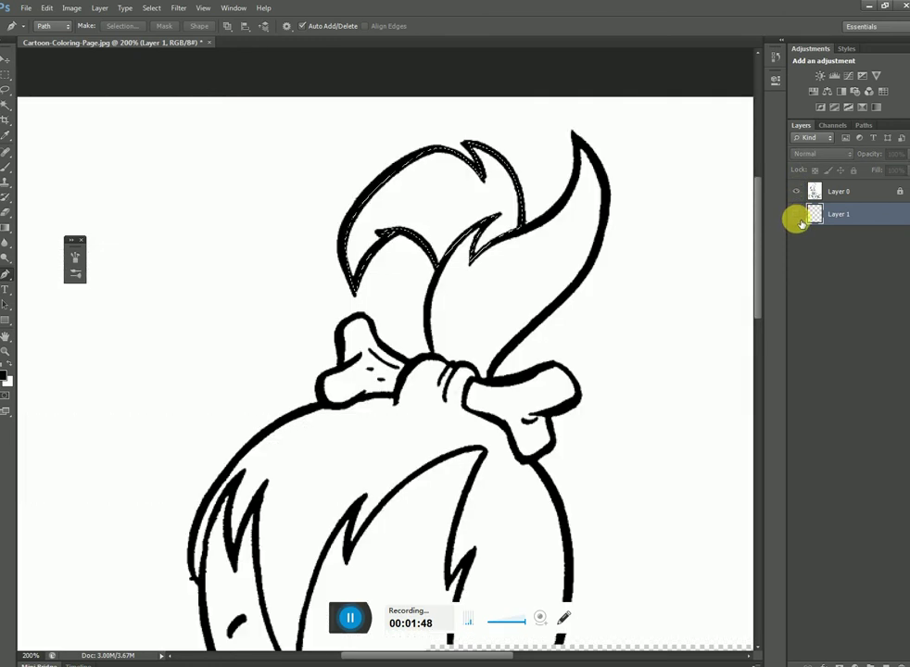
click(799, 216)
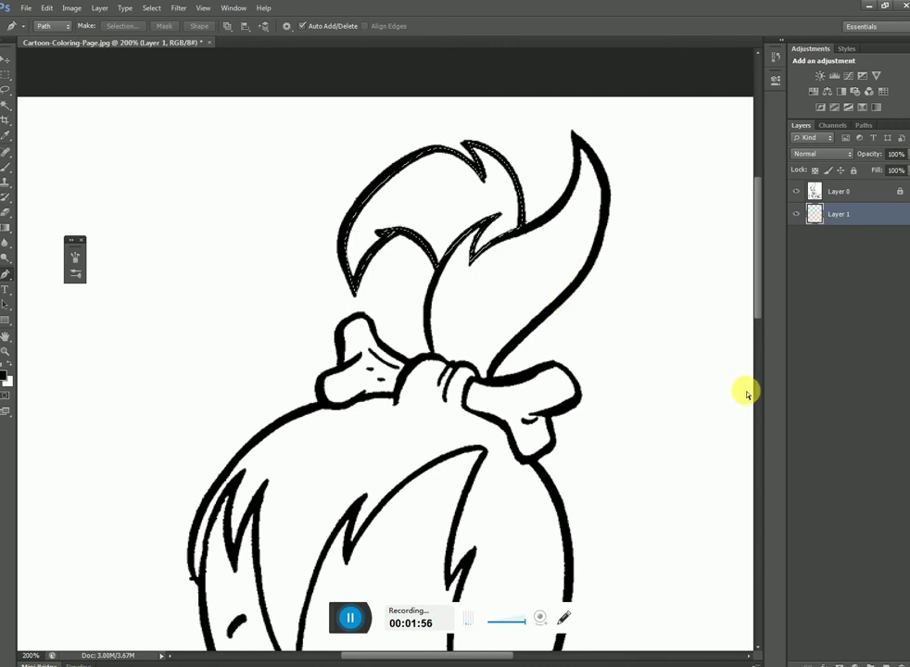
key(ctrl+d)
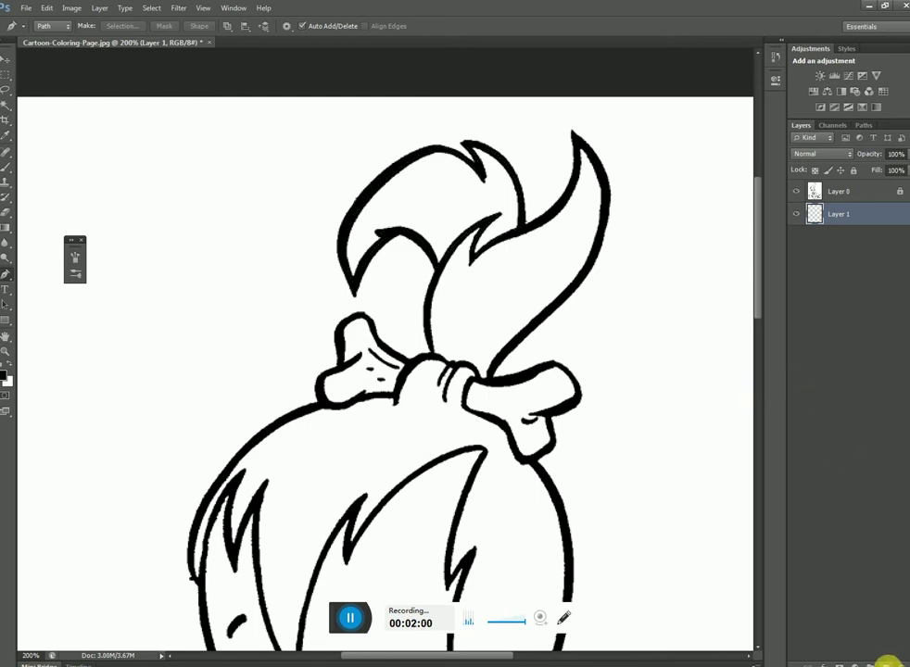
Step: Add new Layer 2 and trace the hair lock from its tip along the inner and left edges
key(ctrl+shift+n)
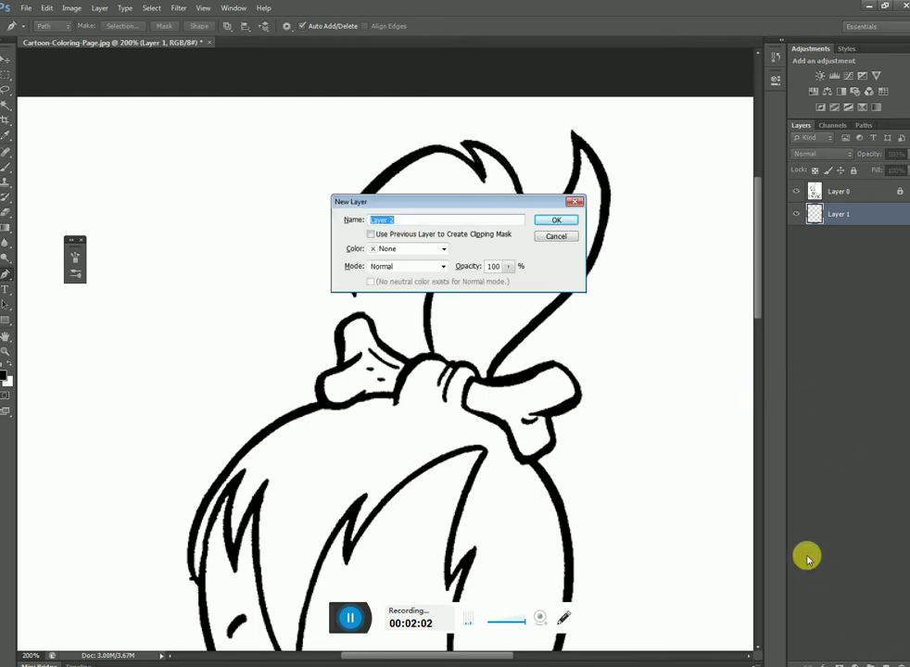
key(Return)
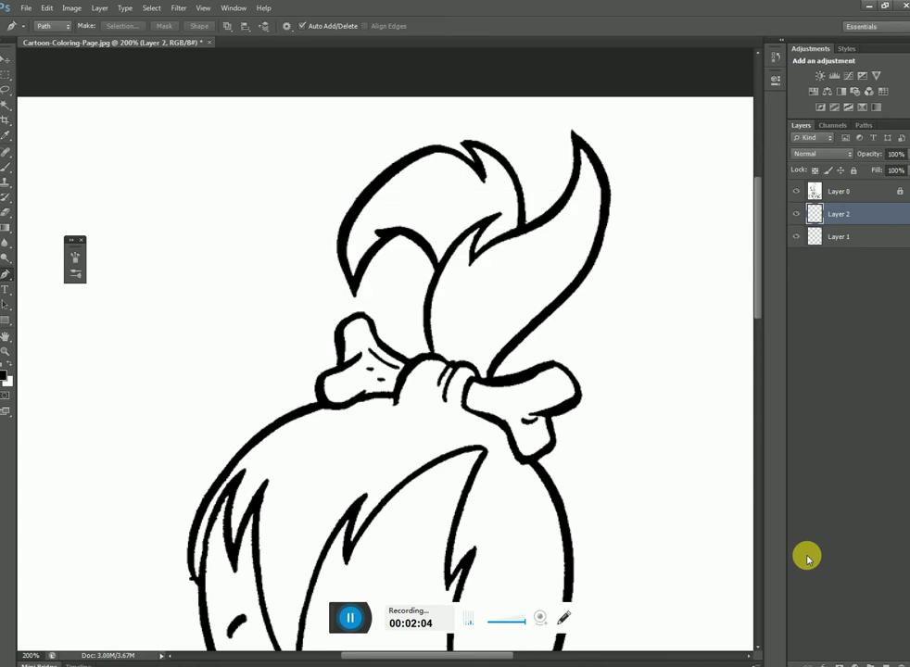
click(574, 136)
drag(534, 222, 479, 259)
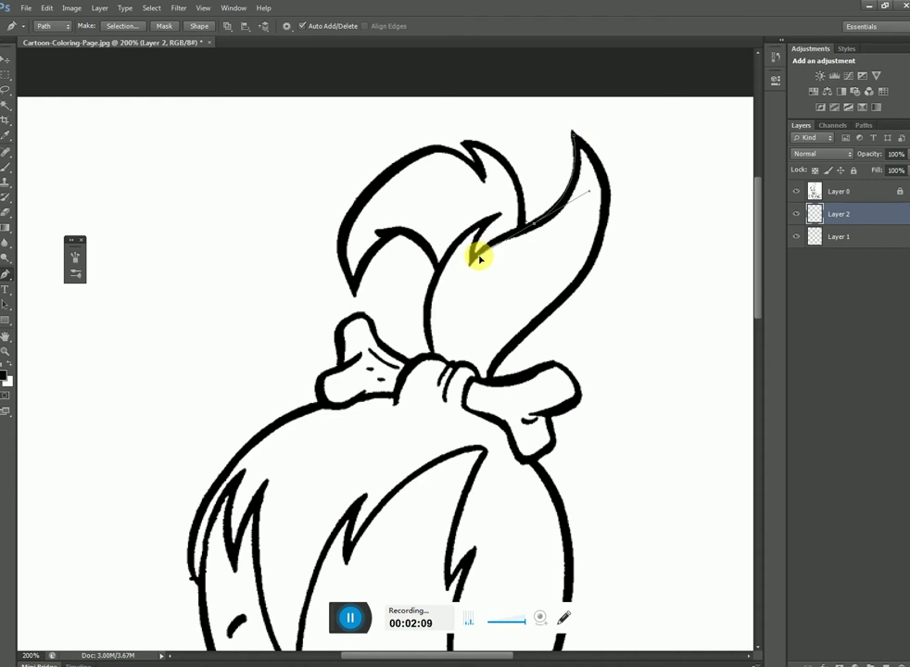
alt+click(535, 223)
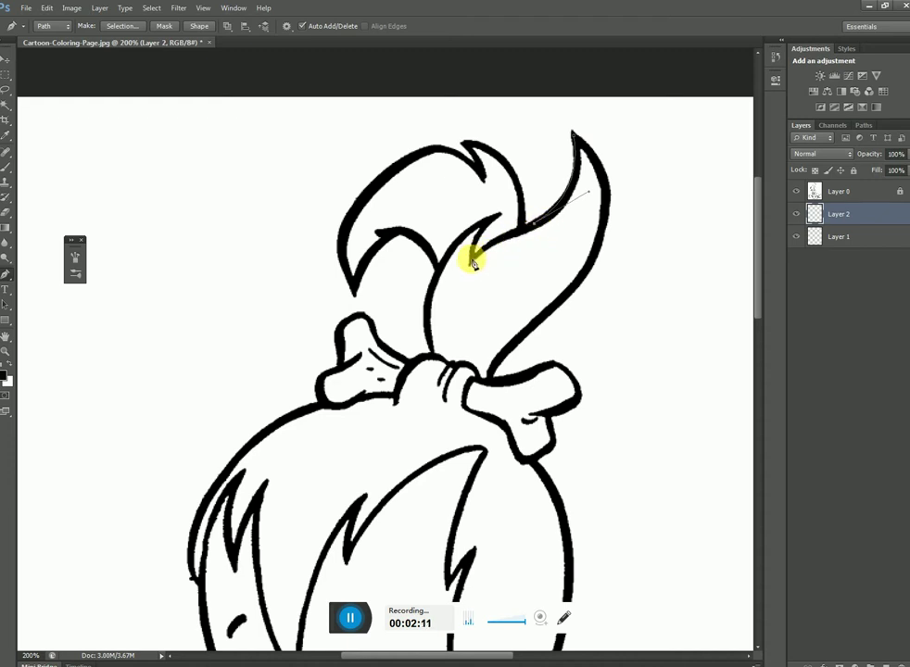
drag(471, 262, 469, 273)
drag(501, 212, 533, 201)
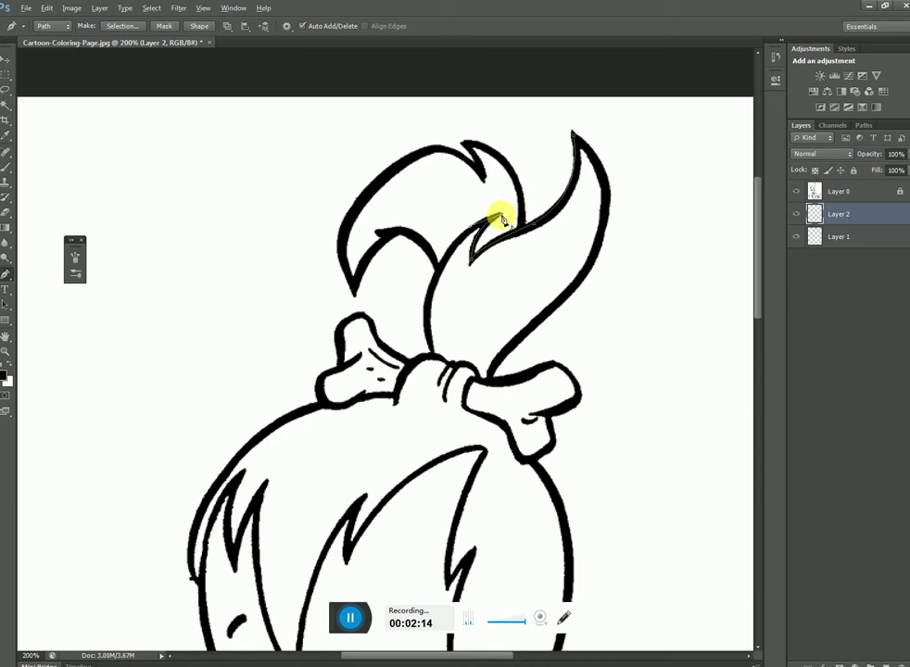
drag(434, 262, 413, 327)
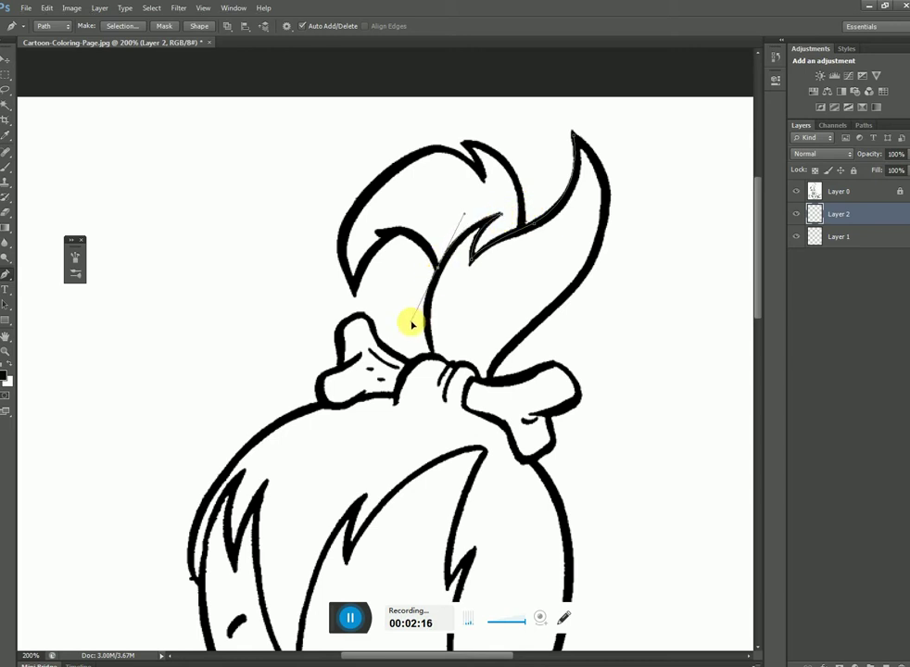
Step: Carry the path around the bow knot, close it at the tip, and load it as a selection
alt+click(437, 269)
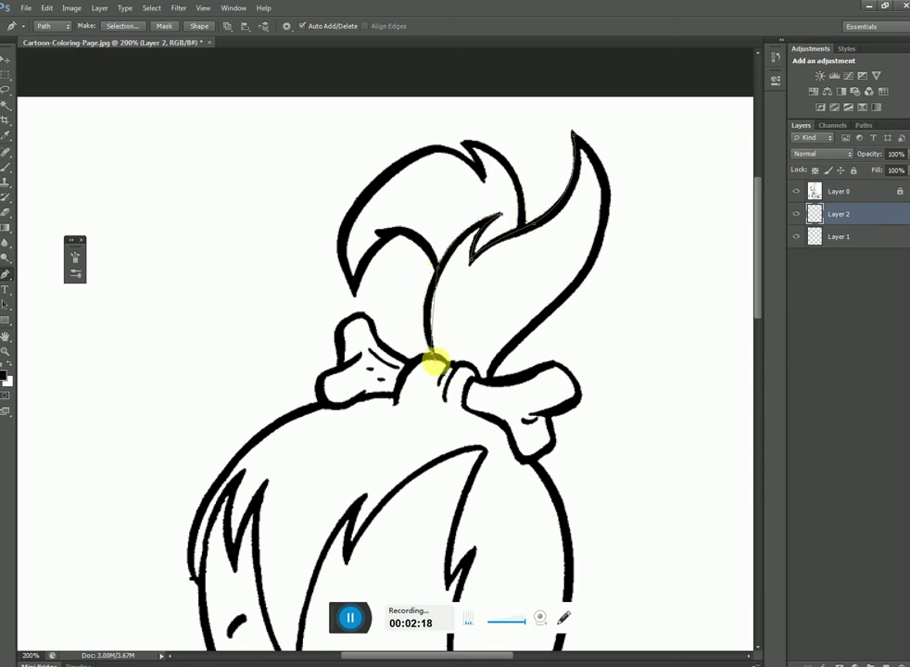
drag(433, 360, 447, 405)
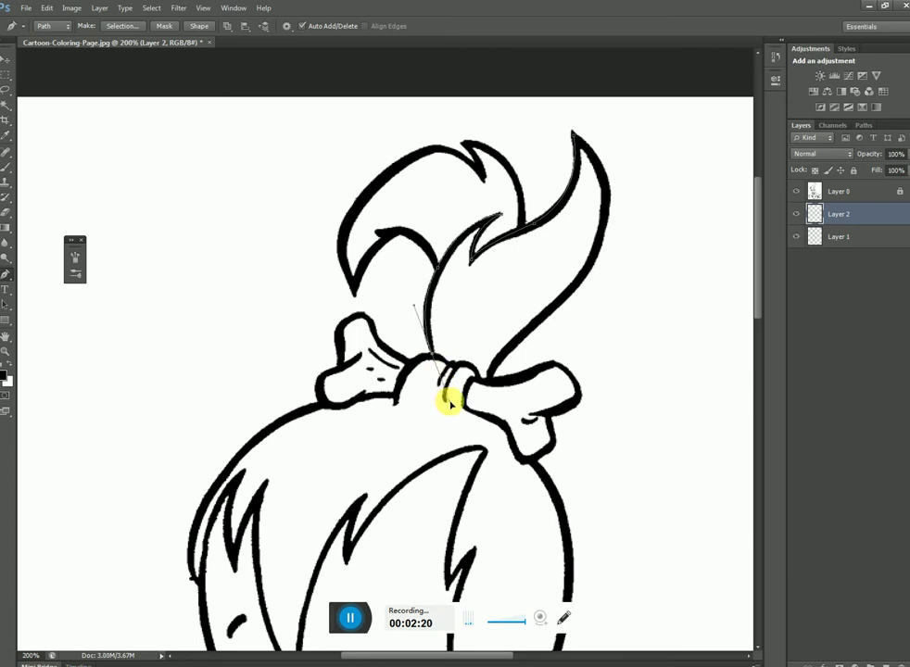
alt+click(452, 369)
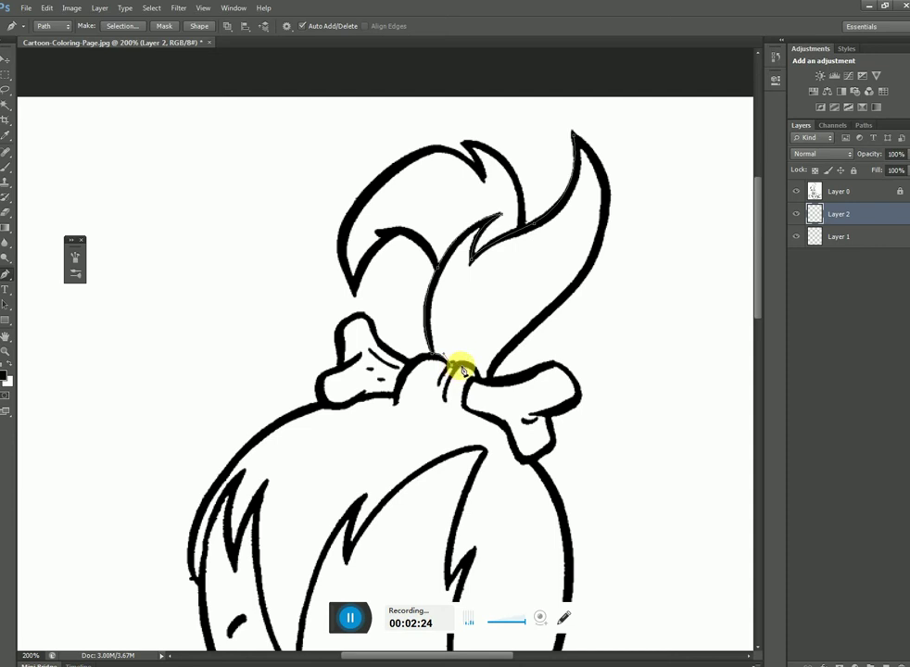
mouse_move(472, 371)
mouse_down()
mouse_move(480, 384)
mouse_move(525, 339)
mouse_move(600, 235)
mouse_up()
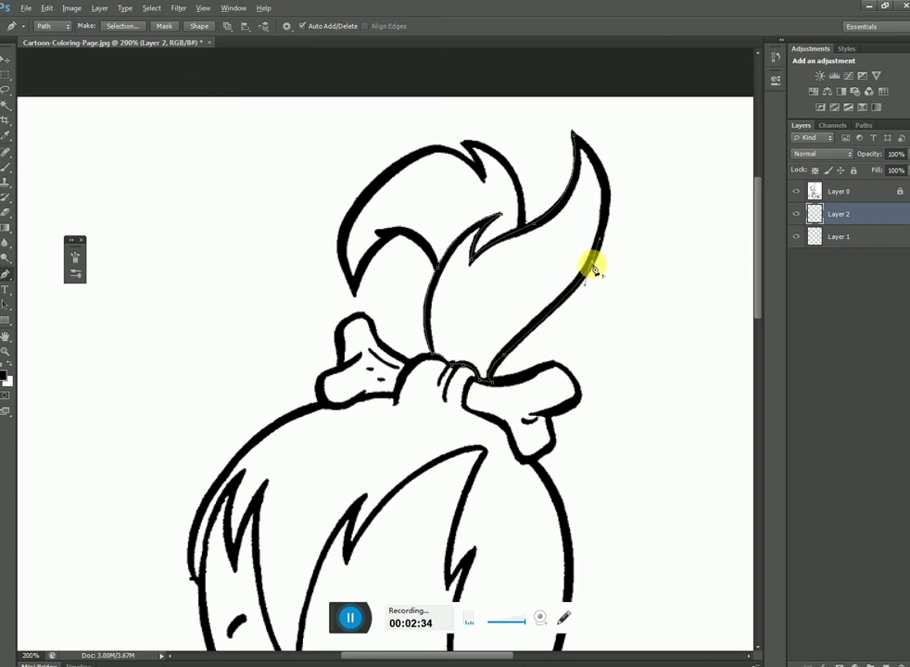
drag(574, 135, 509, 99)
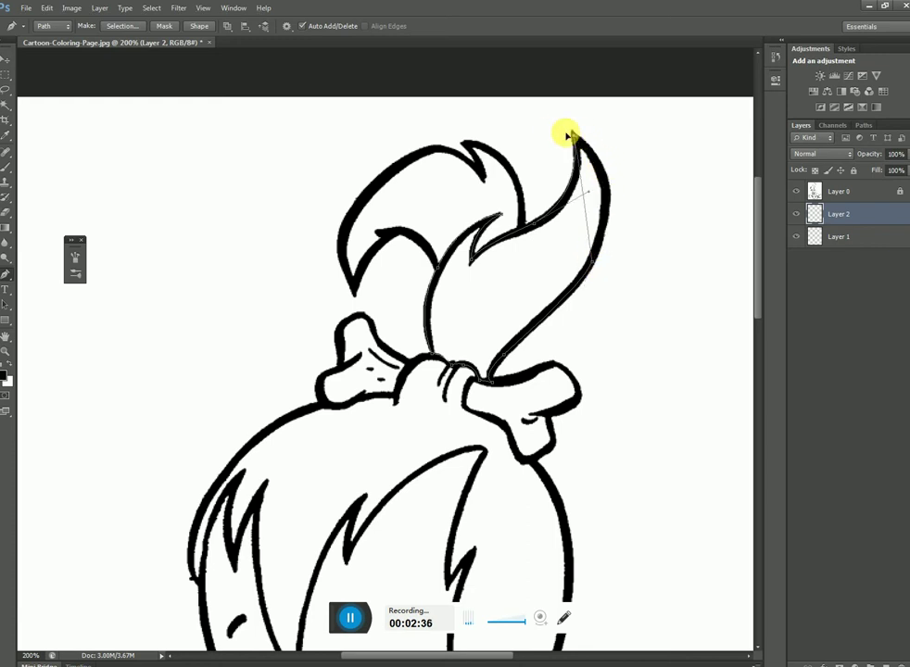
key(Return)
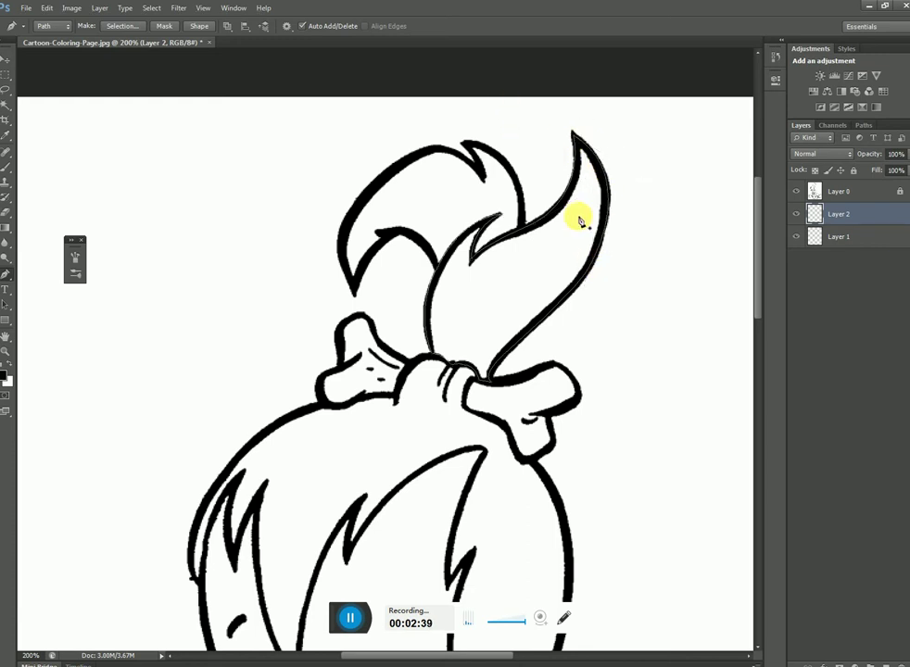
key(ctrl+Return)
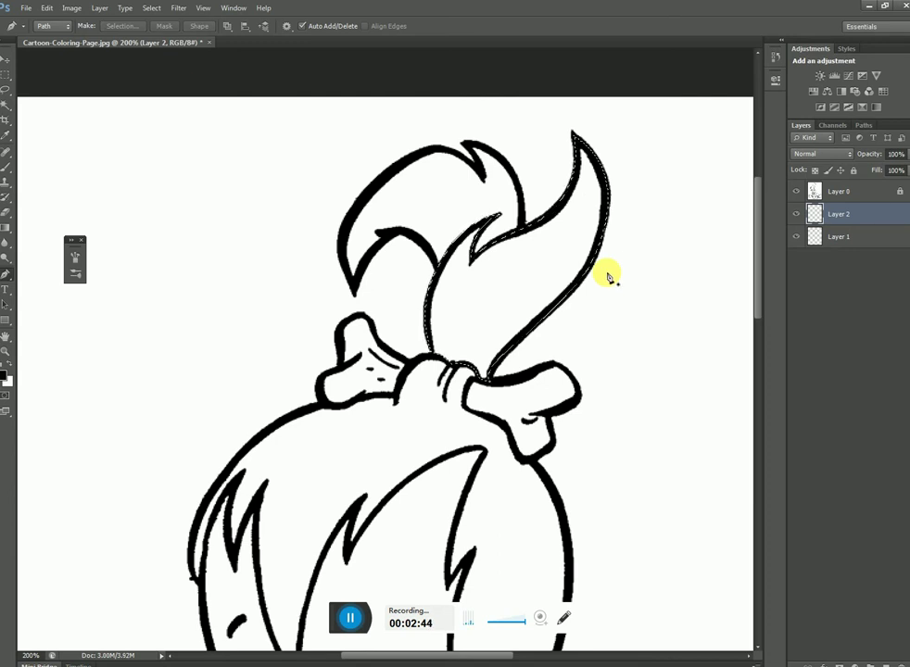
Step: Set the background colour to pink c98c8c and fill the hair selection with it
click(9, 382)
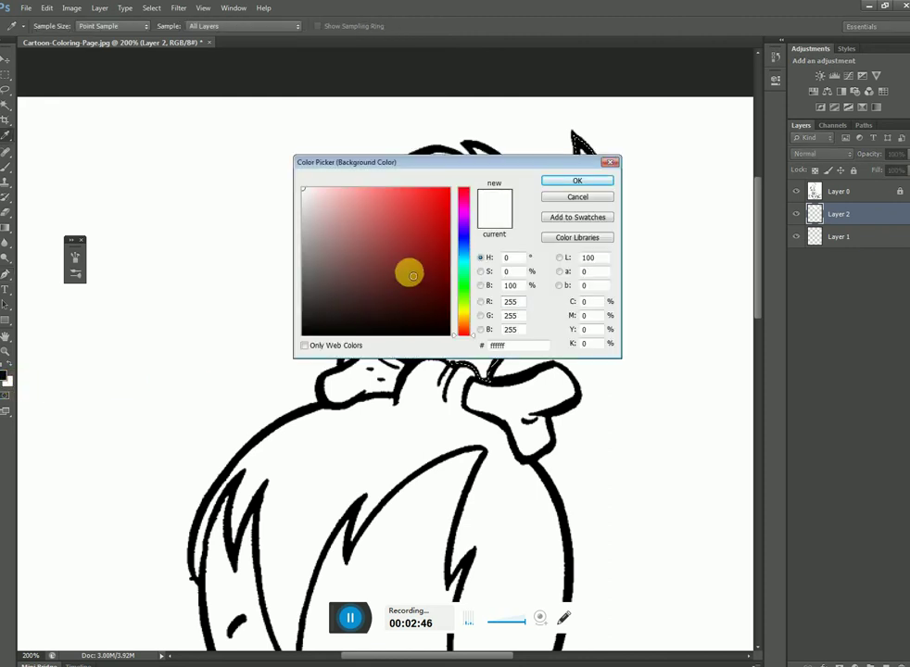
click(398, 240)
click(346, 218)
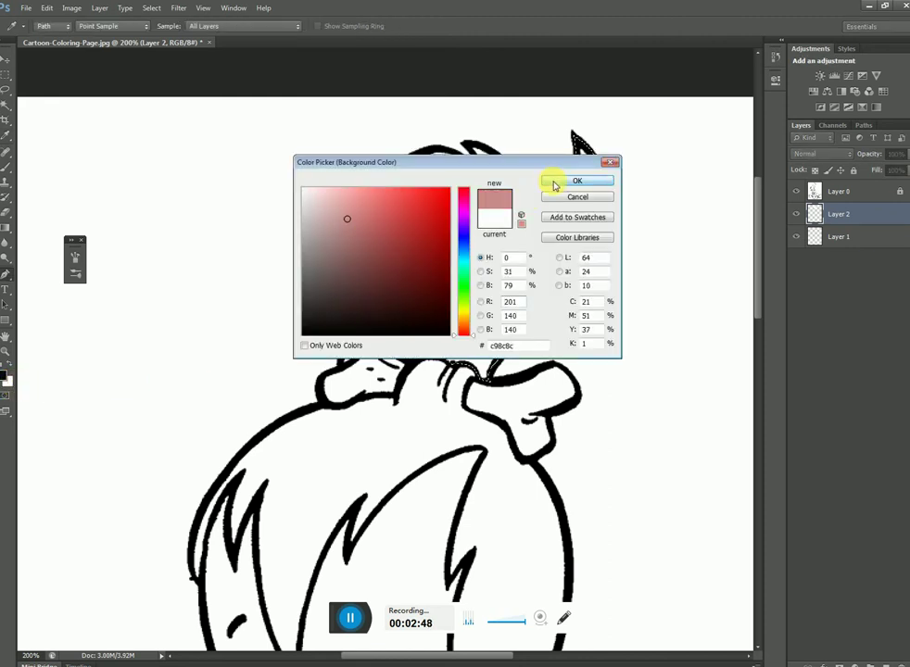
click(549, 181)
key(alt+BackSpace)
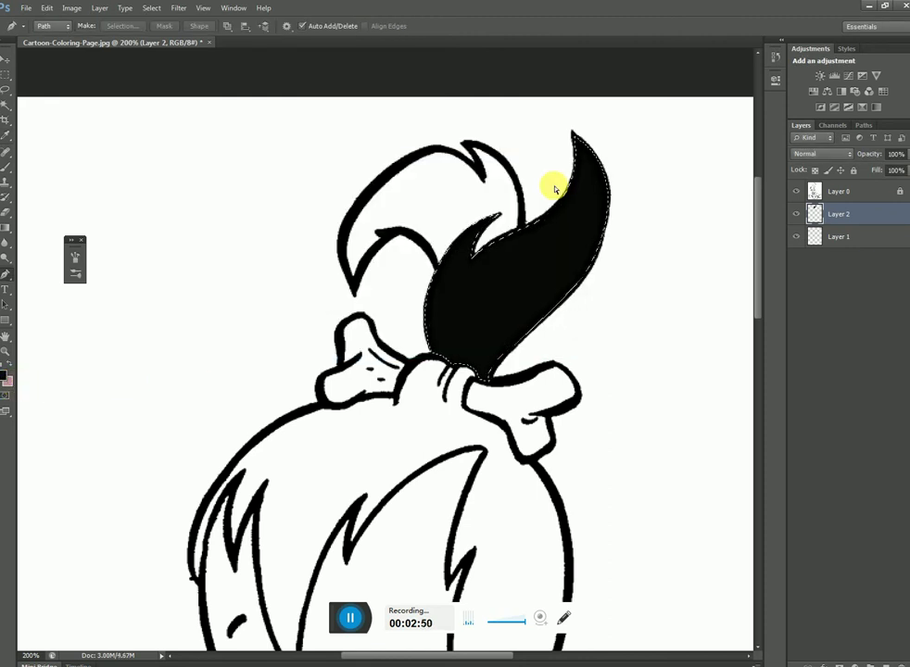
key(ctrl+BackSpace)
Step: Deselect, add new Layer 3, and begin a path around the top of the left bow loop
key(ctrl+d)
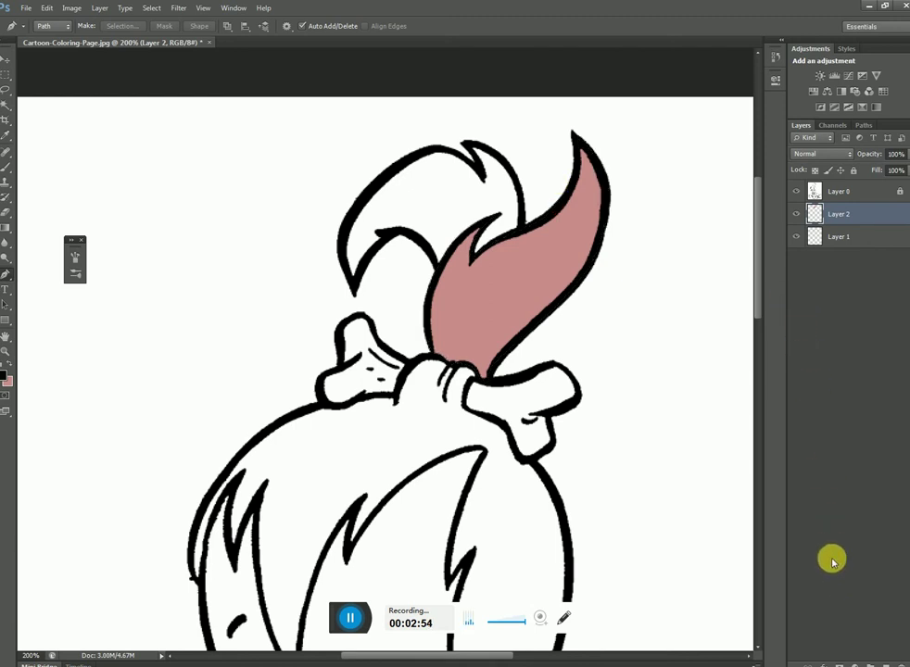
key(ctrl+shift+n)
key(Return)
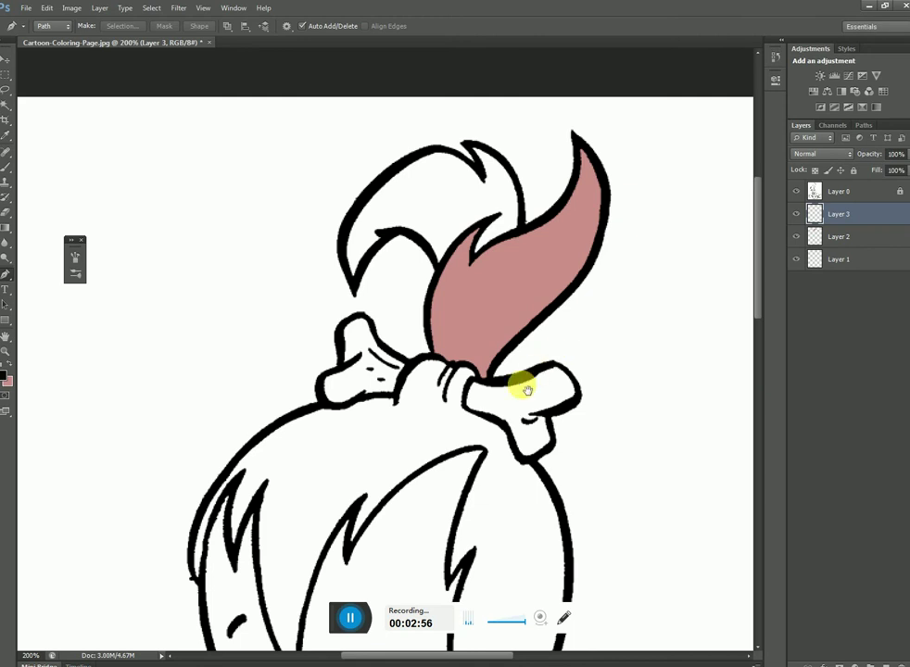
mouse_move(523, 382)
mouse_down()
mouse_move(589, 306)
mouse_move(550, 313)
mouse_up()
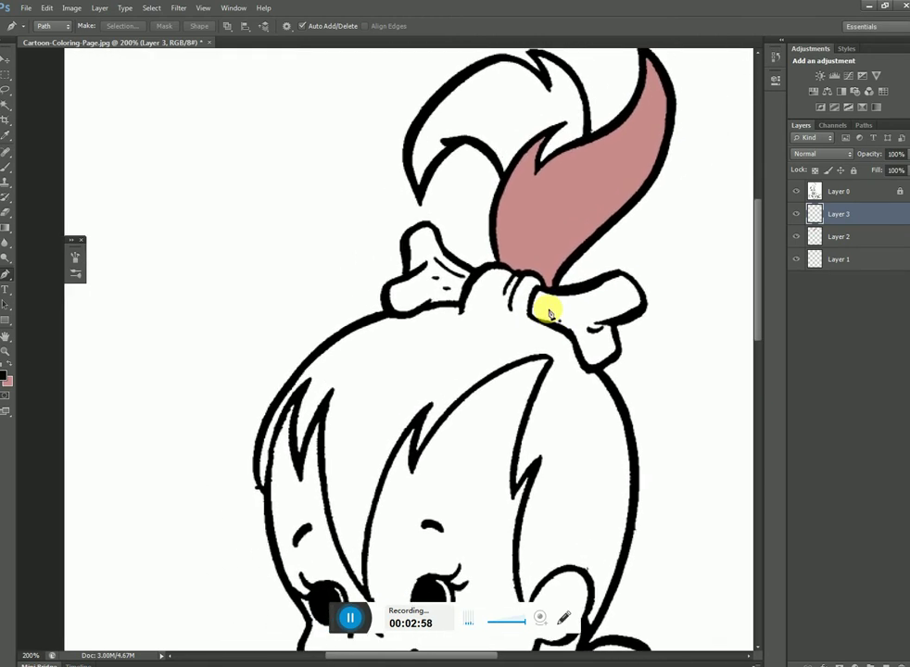
click(427, 223)
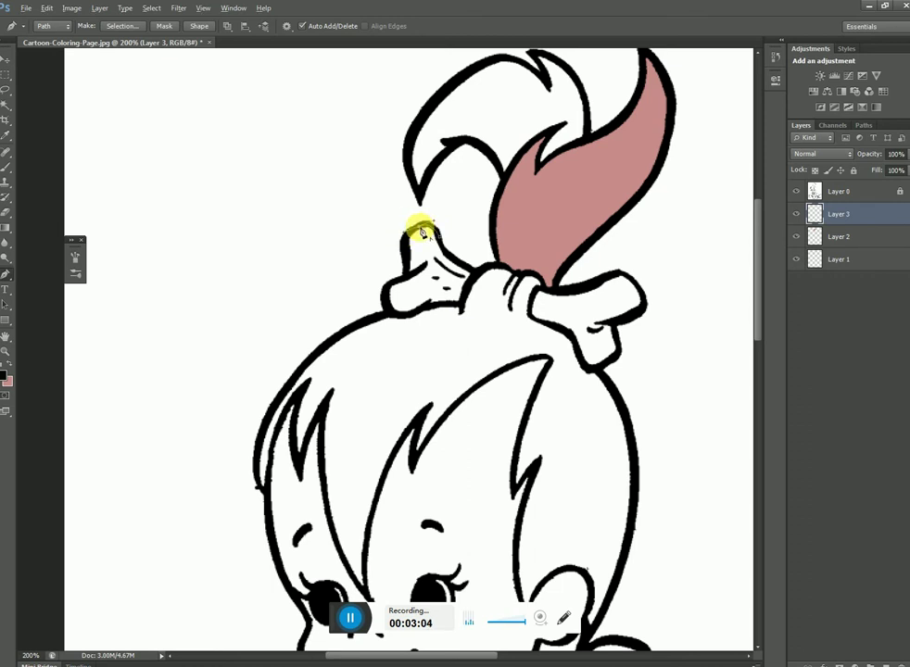
drag(405, 261, 412, 299)
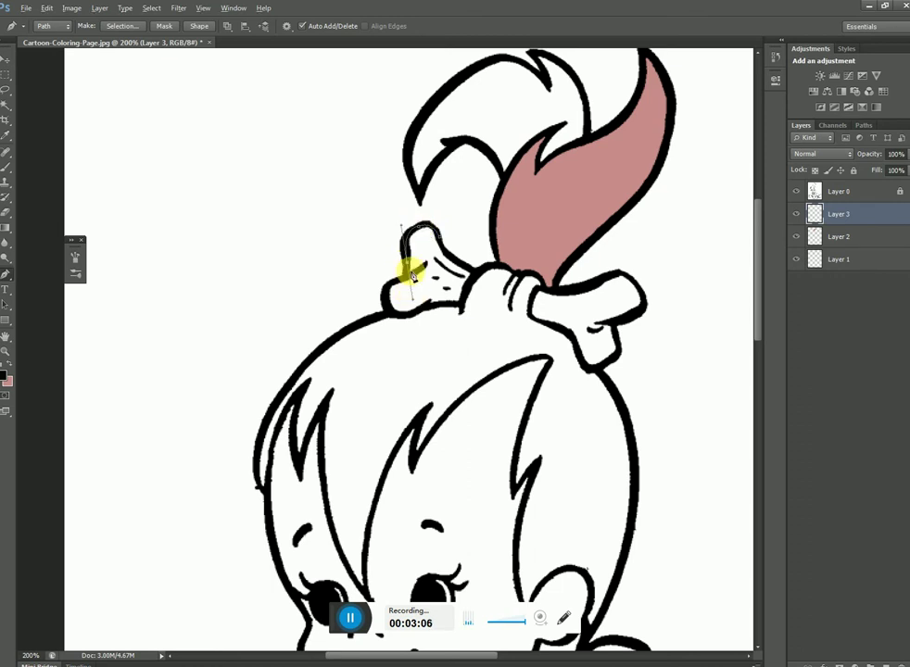
Step: Close the left bow loop path, undo a stray black fill, and fill the selection pink
alt+click(409, 267)
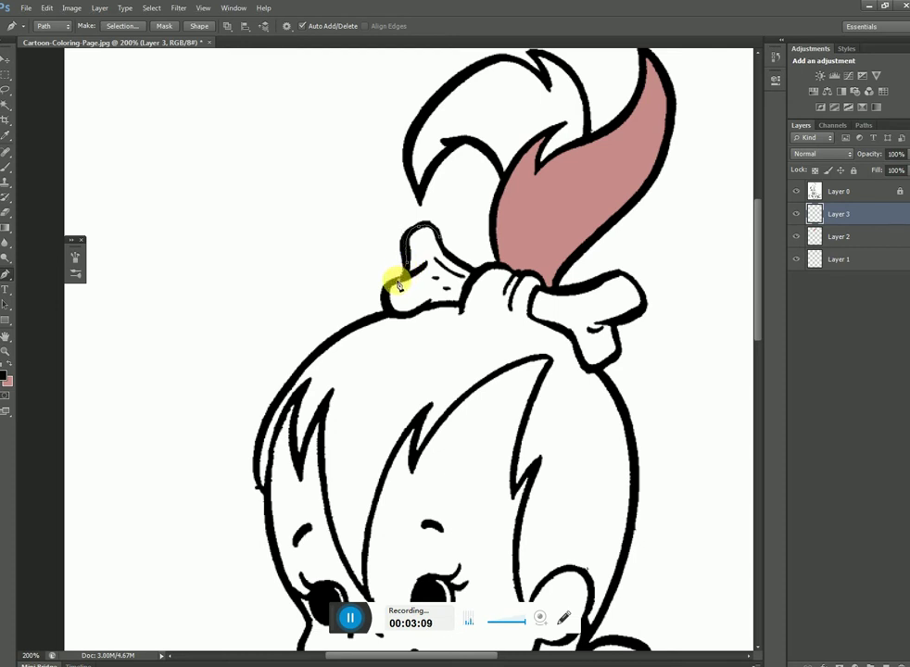
drag(395, 317, 423, 348)
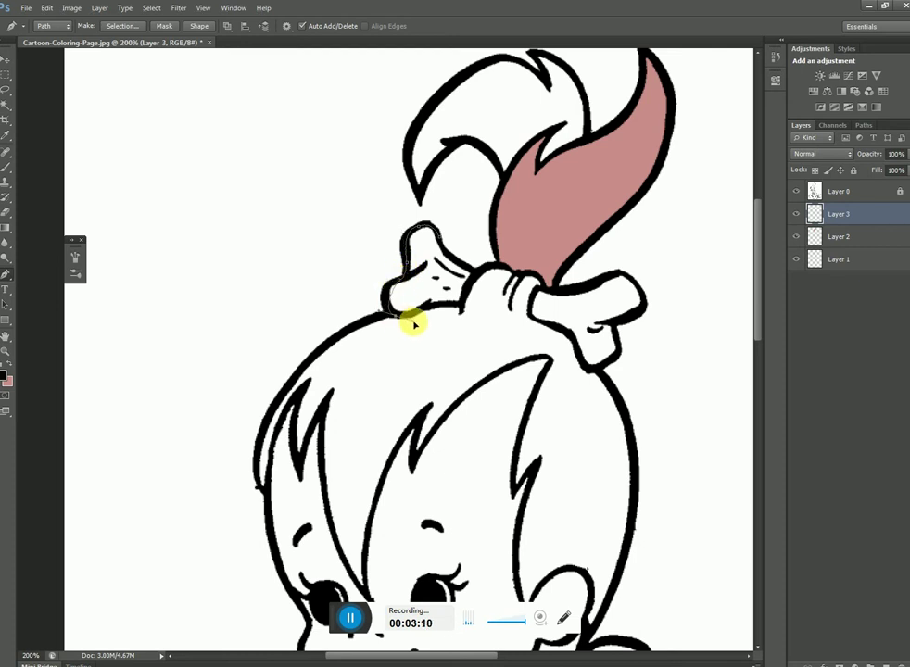
alt+click(395, 317)
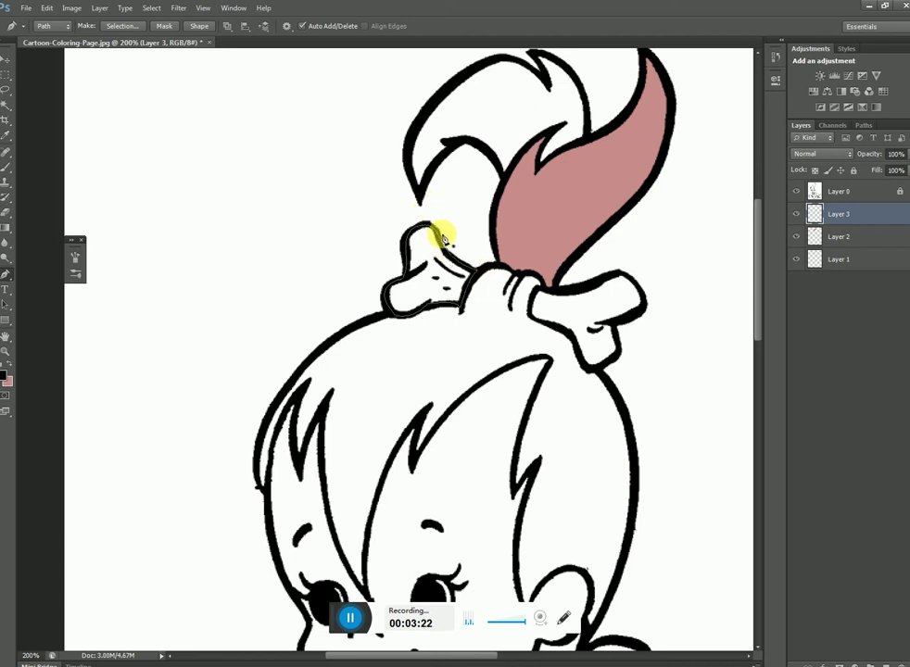
click(479, 252)
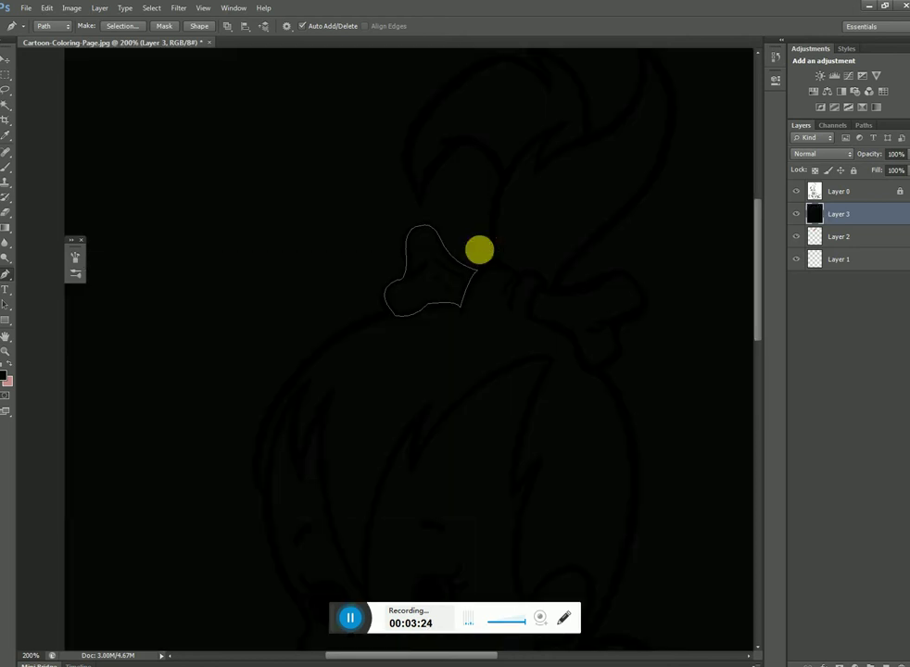
key(ctrl+z)
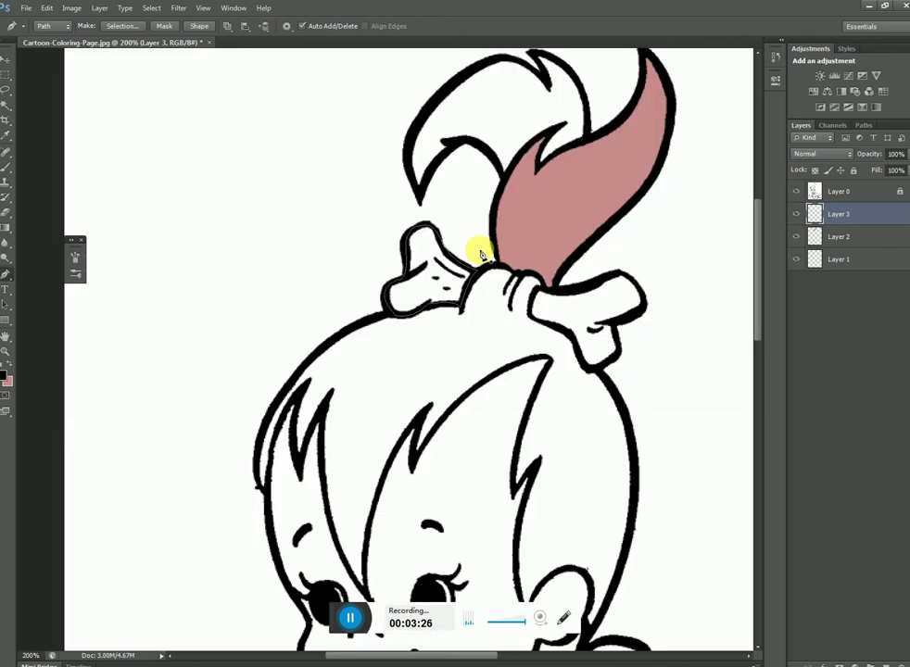
click(479, 252)
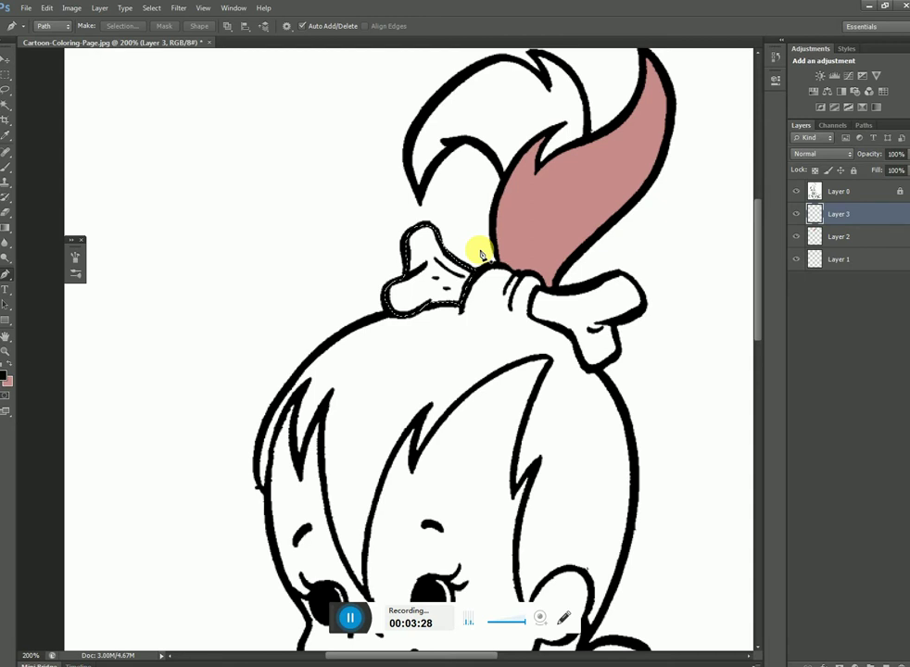
key(ctrl+BackSpace)
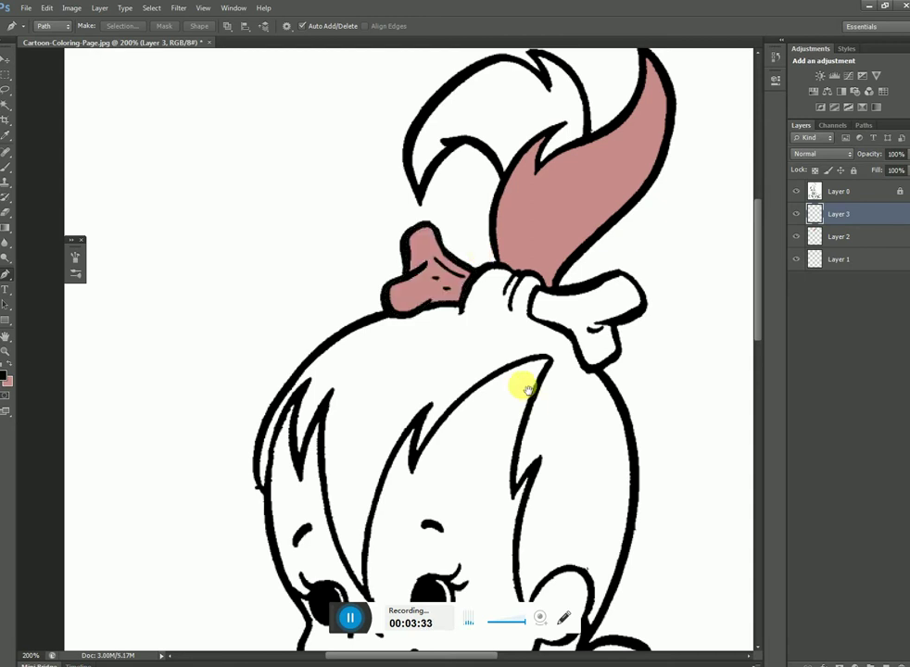
drag(524, 386, 308, 399)
Step: Add new Layer 4 and start a Pen path down along the right hair tie
key(l)
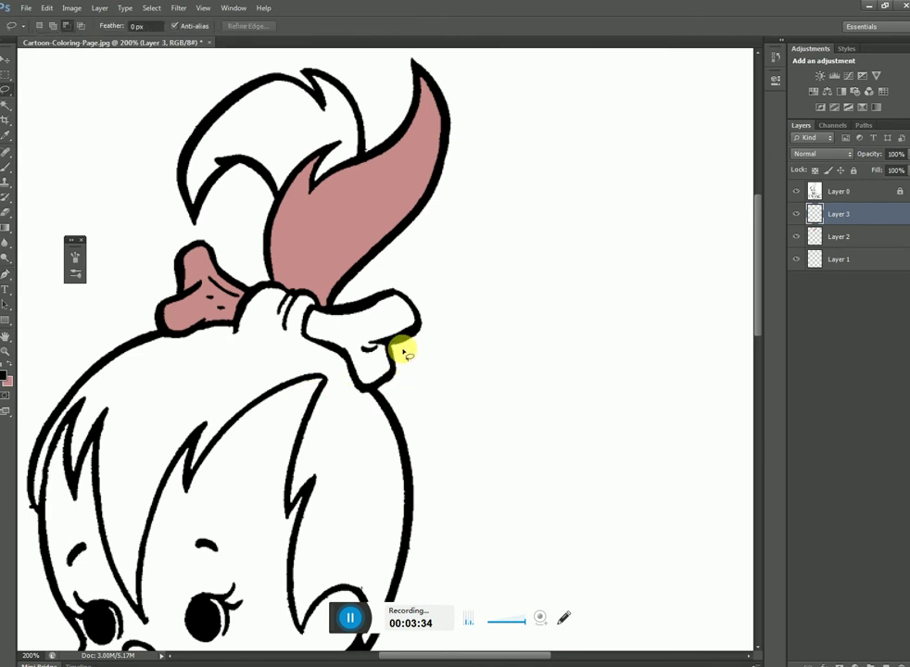
key(ctrl+shift+n)
key(Return)
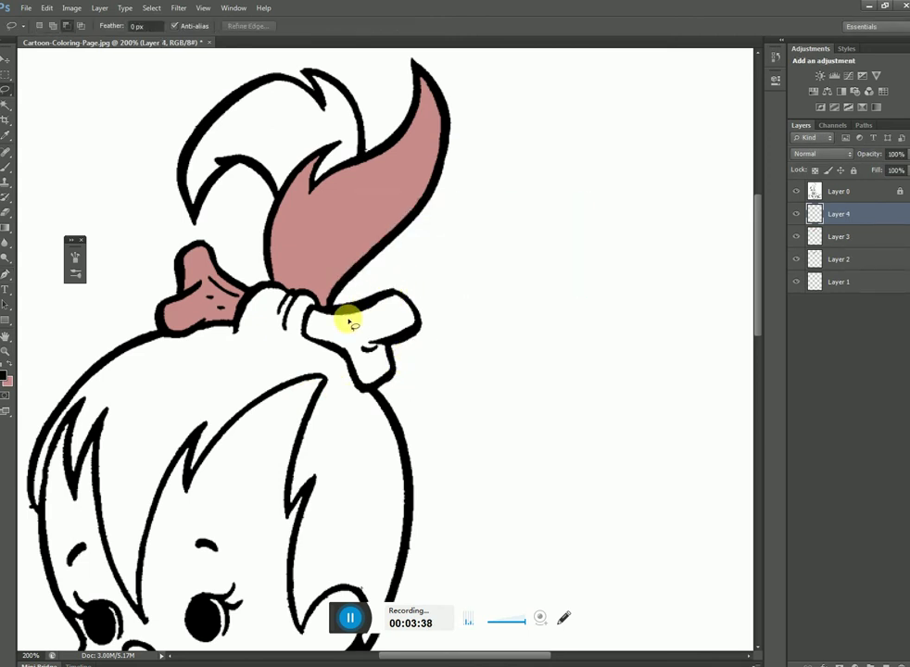
key(p)
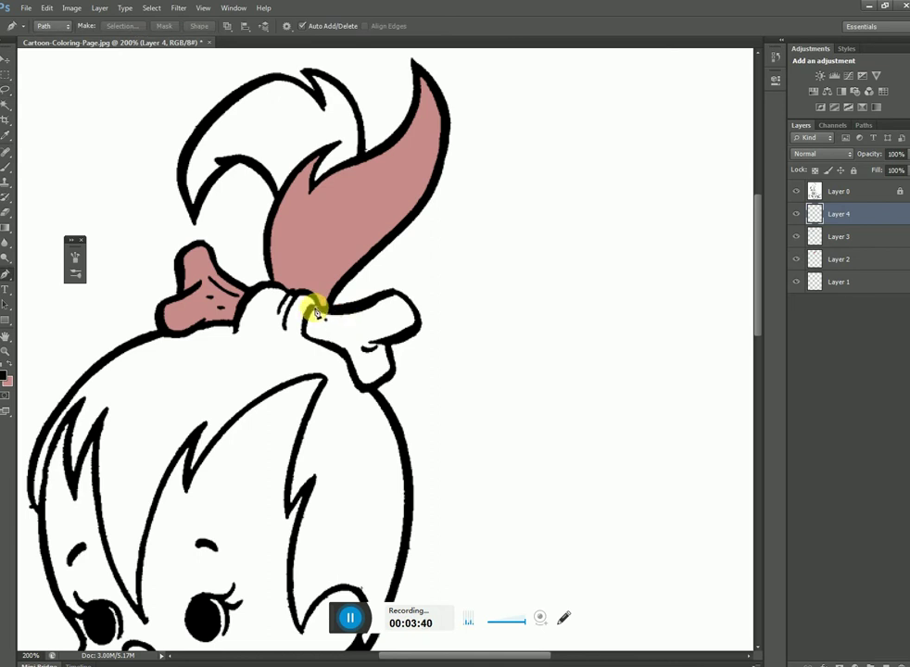
click(304, 294)
drag(304, 337, 315, 355)
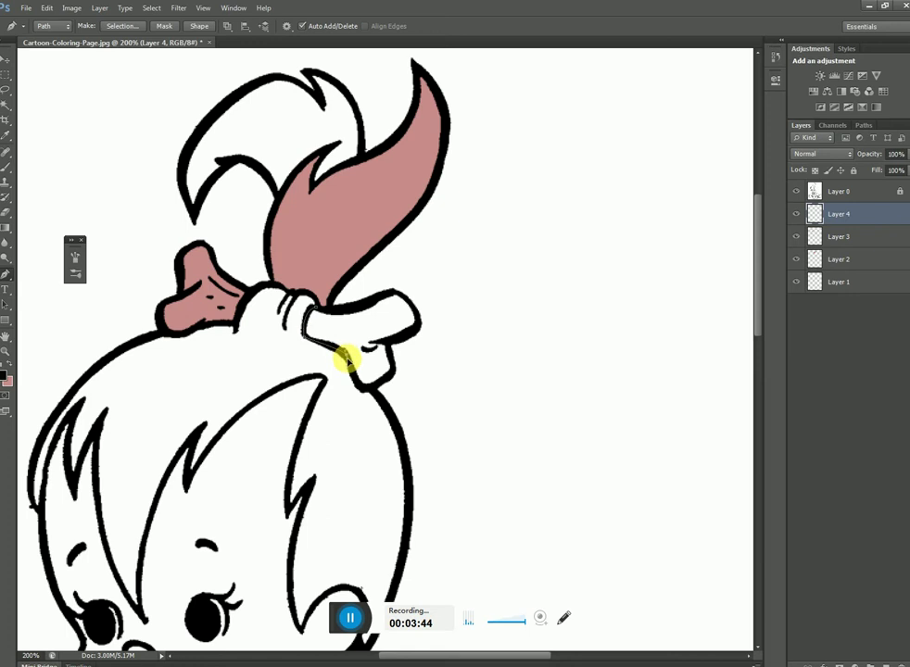
click(374, 387)
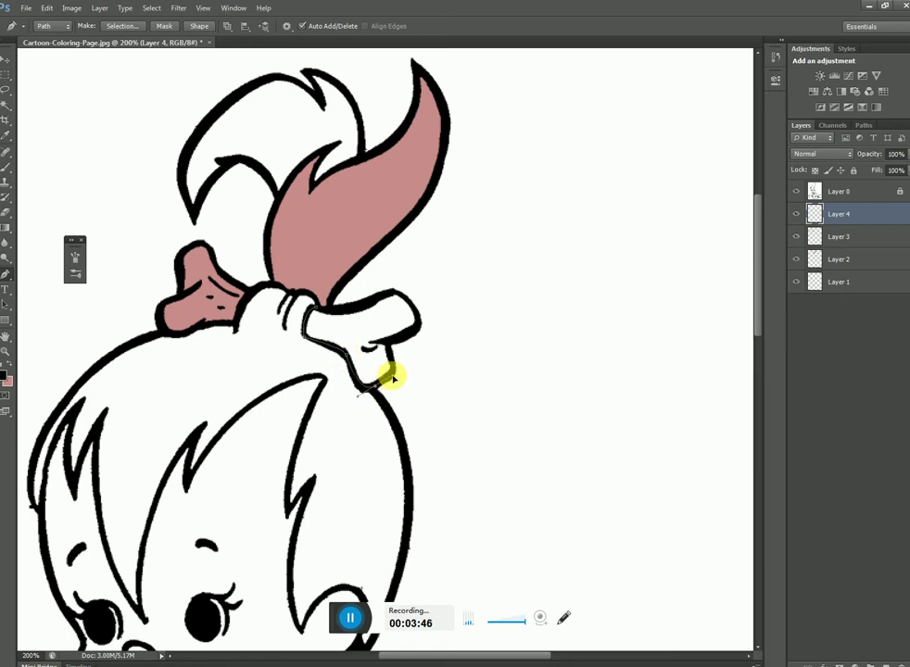
Step: Close the hair-tie path, make it a selection, fill it black then pink, and deselect
click(393, 360)
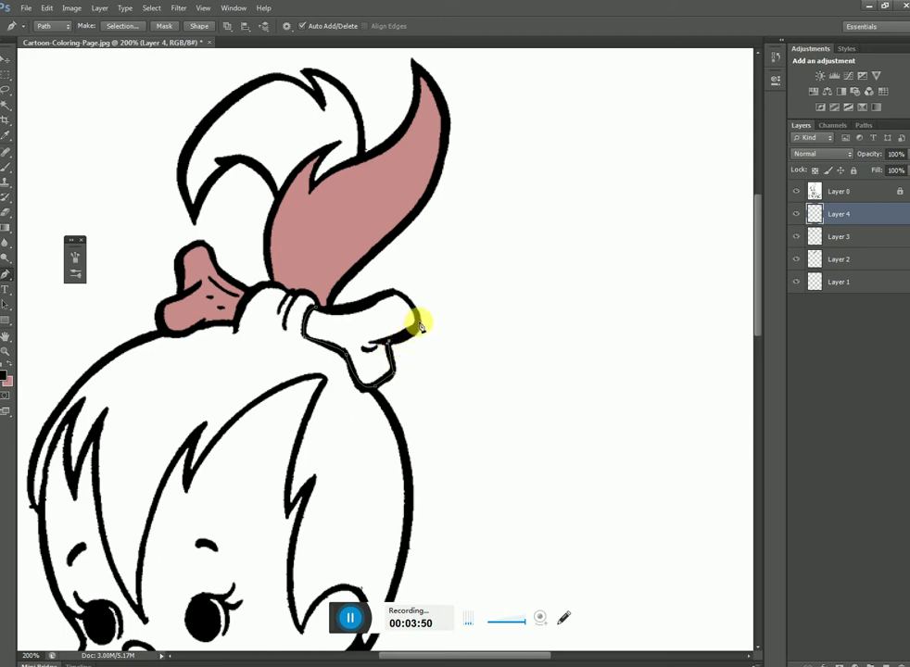
click(418, 321)
drag(398, 296, 390, 304)
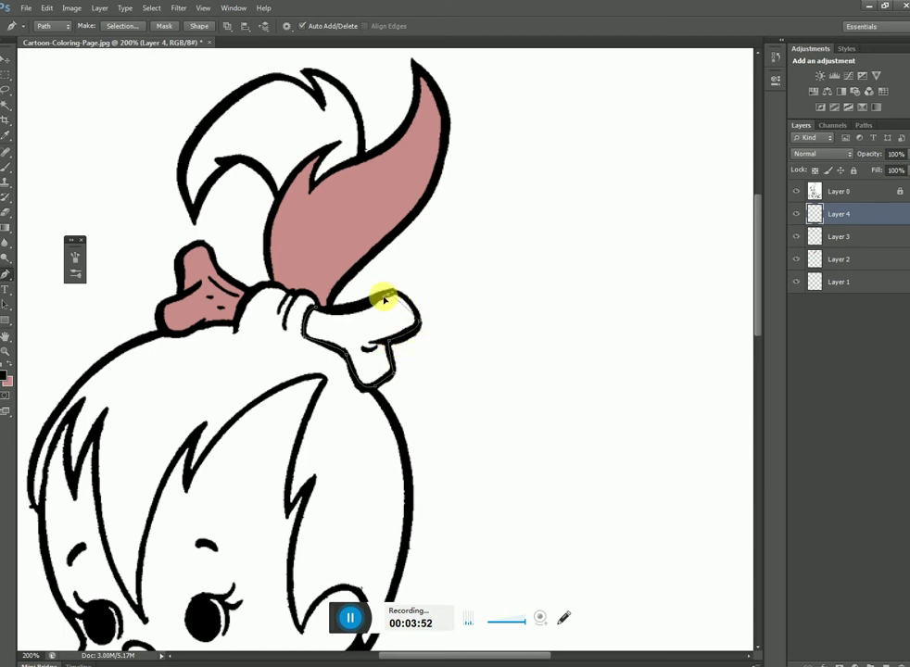
click(309, 308)
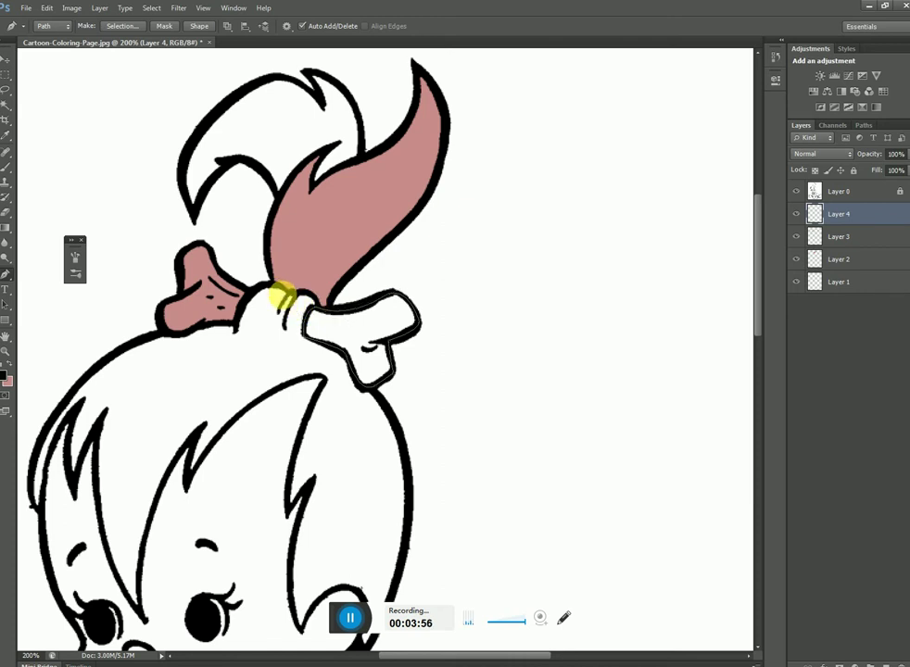
drag(281, 296, 300, 324)
key(ctrl+Return)
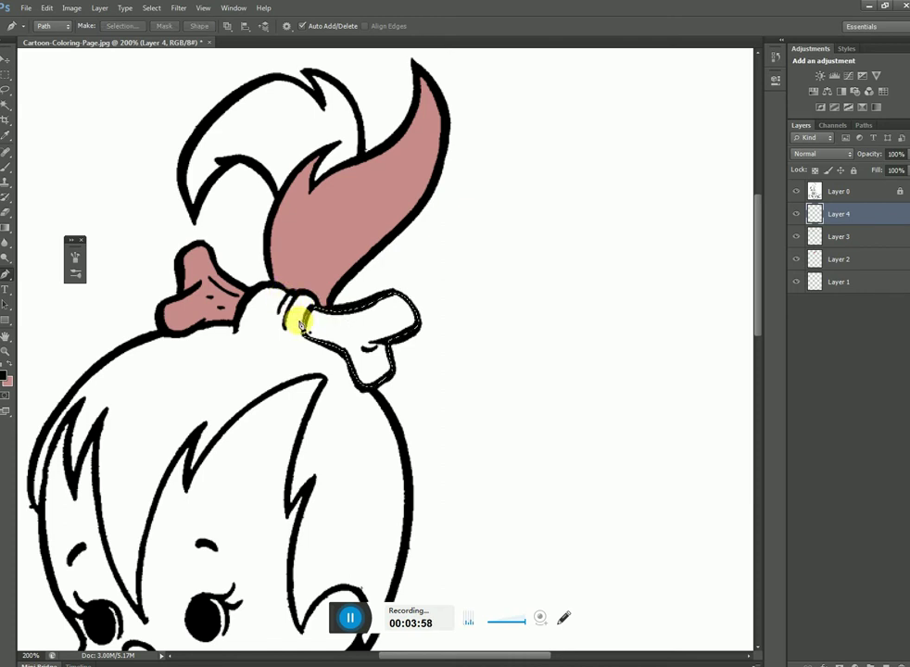
key(alt+BackSpace)
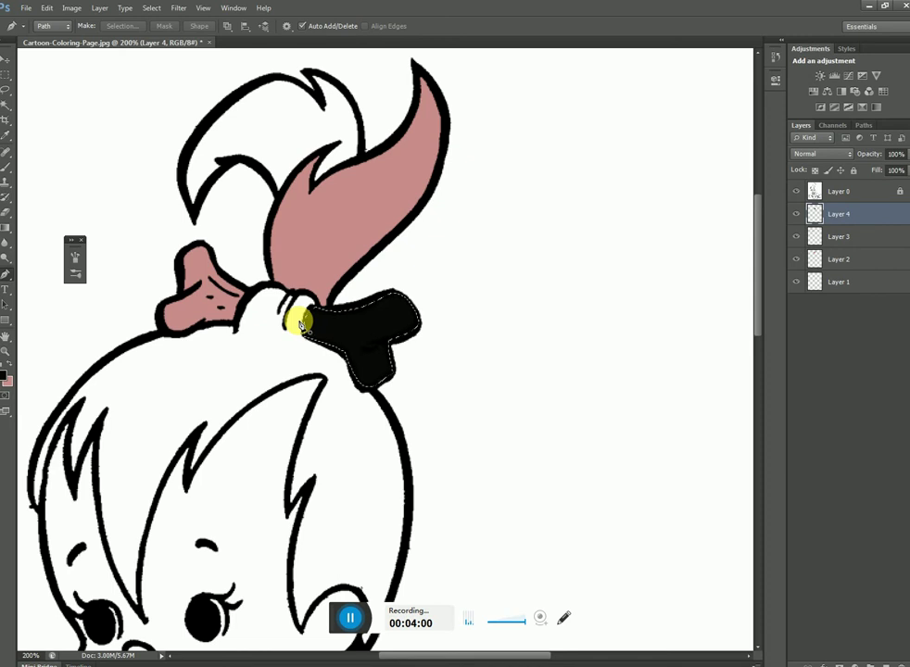
key(ctrl+BackSpace)
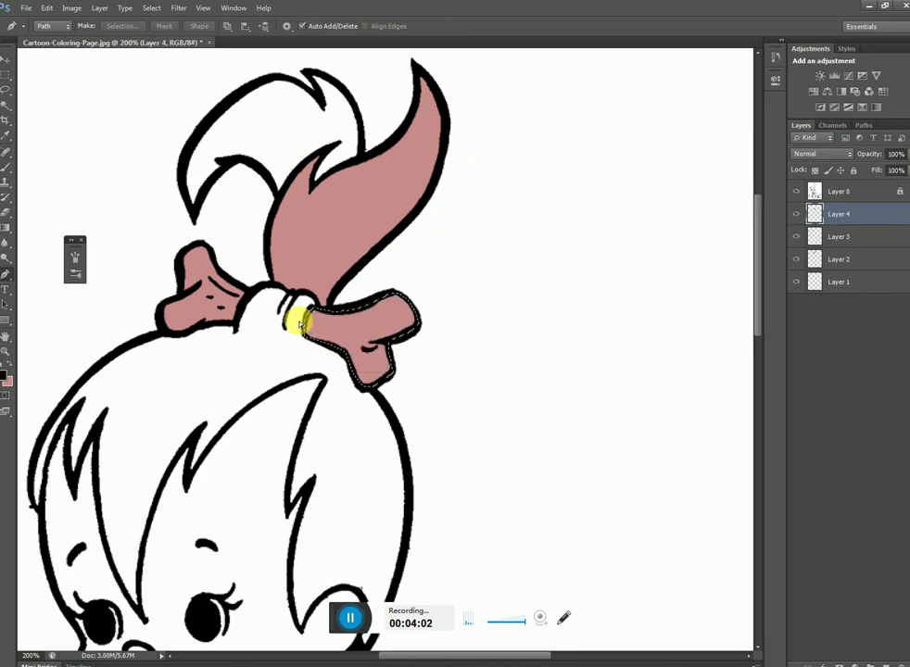
key(ctrl+d)
Step: Reselect the right bow, try a black fill, and step back to remove the fills
drag(381, 492, 424, 468)
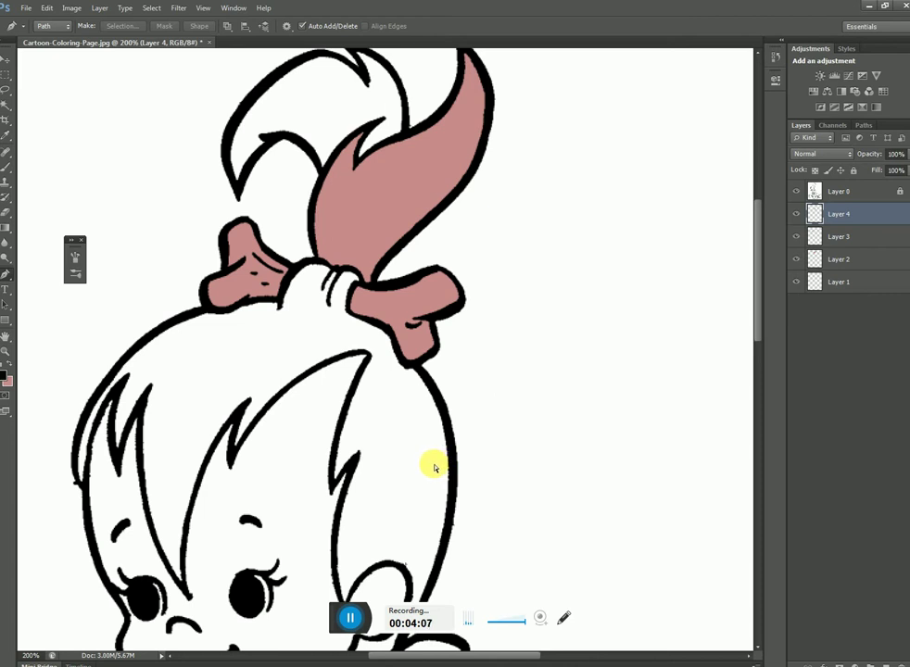
key(ctrl+shift+d)
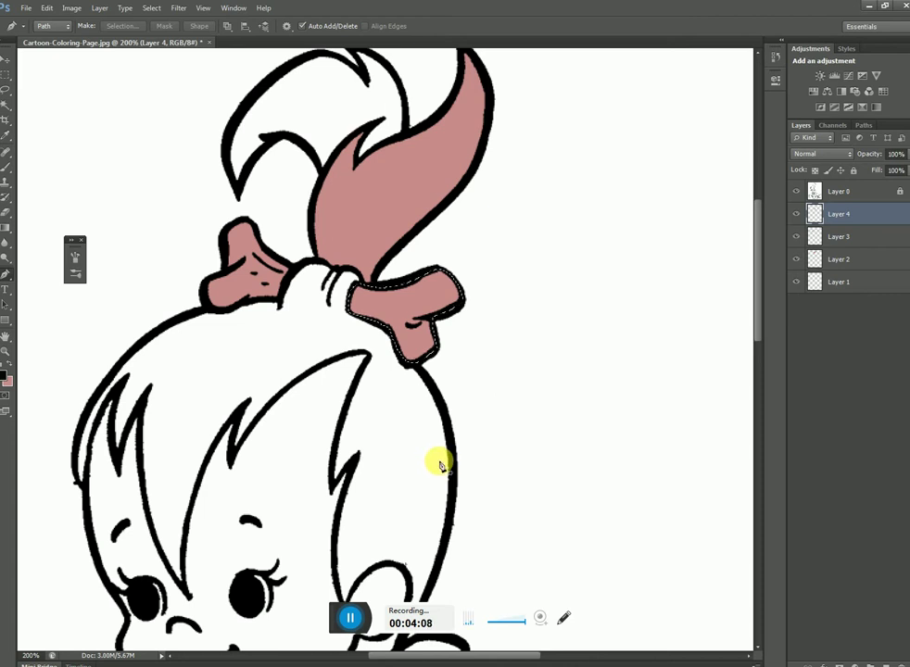
key(alt+BackSpace)
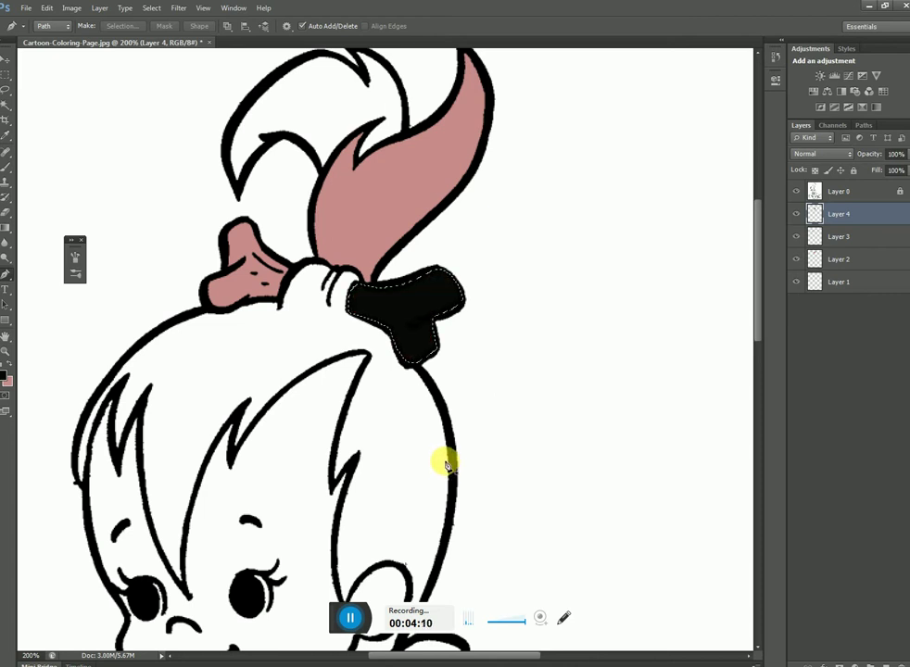
key(ctrl+alt+z)
key(ctrl+alt+z)
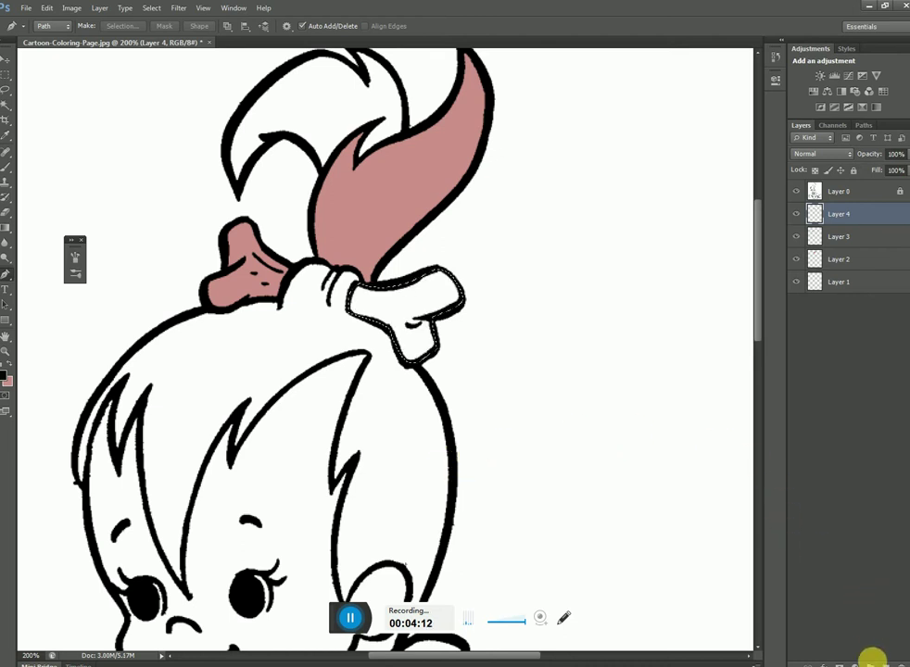
Step: Add new Layer 5, fill the right hair bow with pink, and deselect
key(ctrl+shift+n)
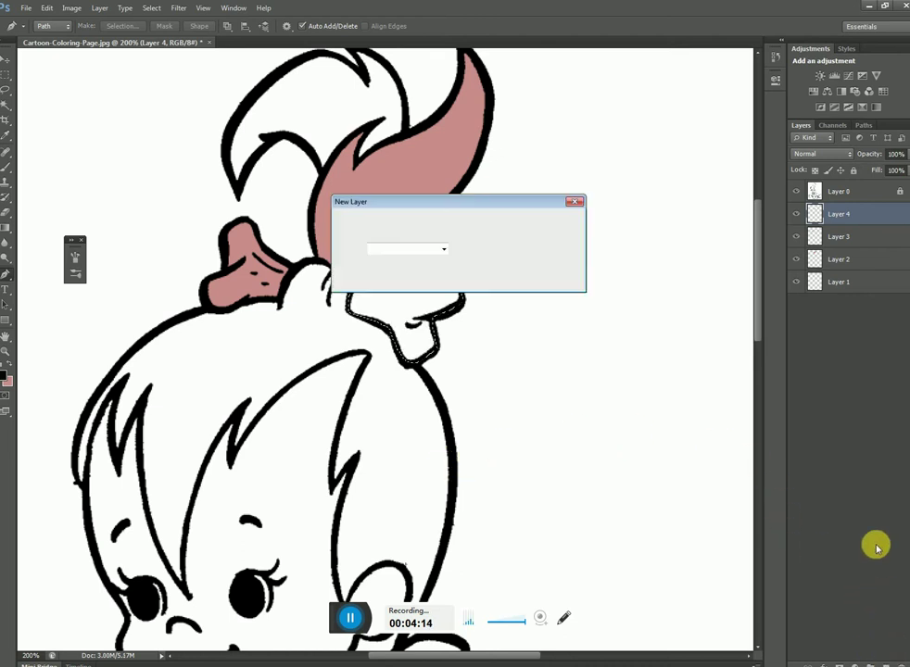
key(Return)
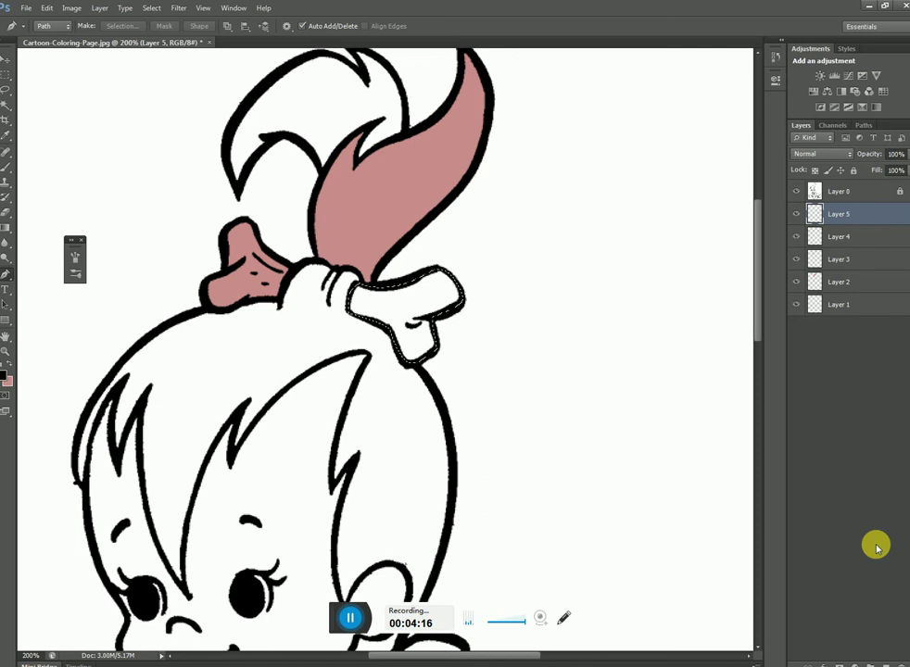
key(ctrl+BackSpace)
key(ctrl+d)
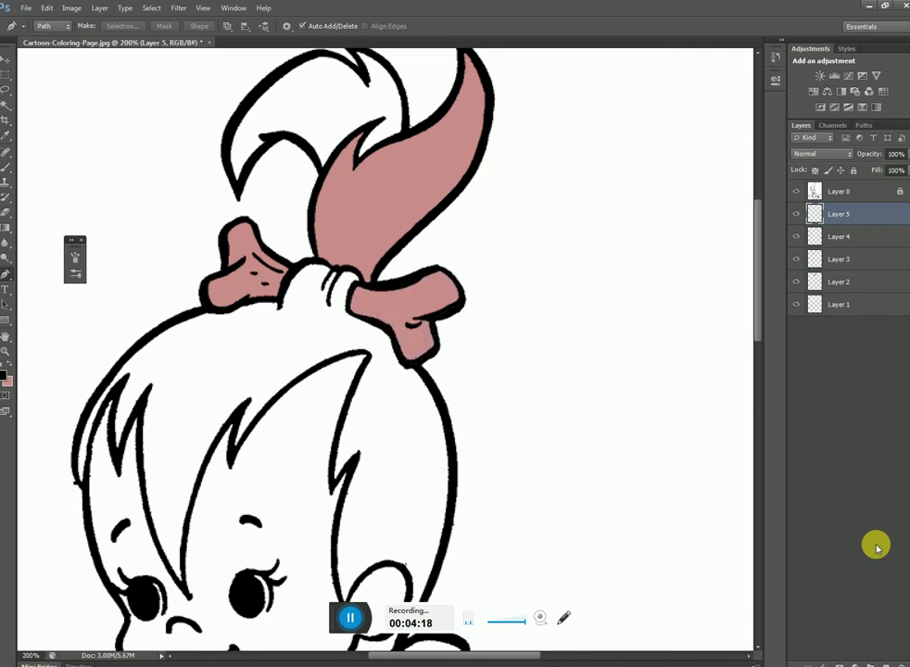
drag(408, 479, 481, 380)
scroll(469, 361, up, 1)
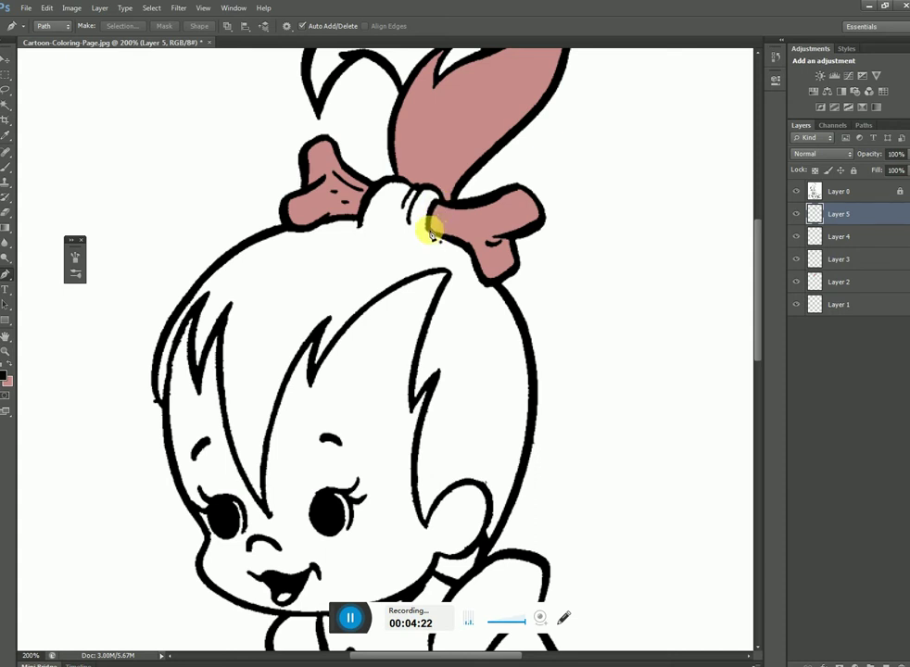
Step: Start the hair path at the knot, arc it over the bun and down the left hair outline
click(443, 203)
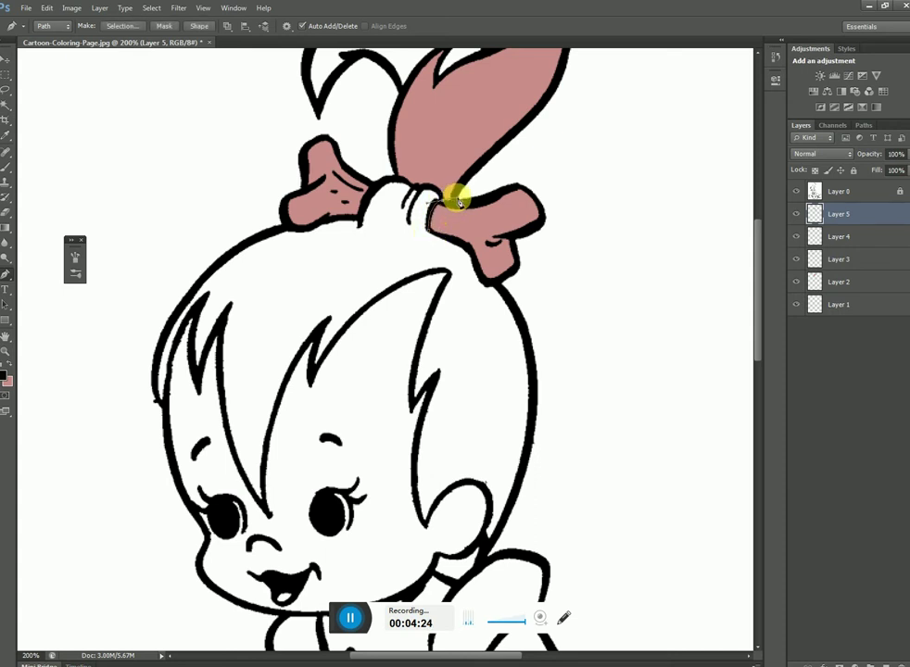
click(408, 188)
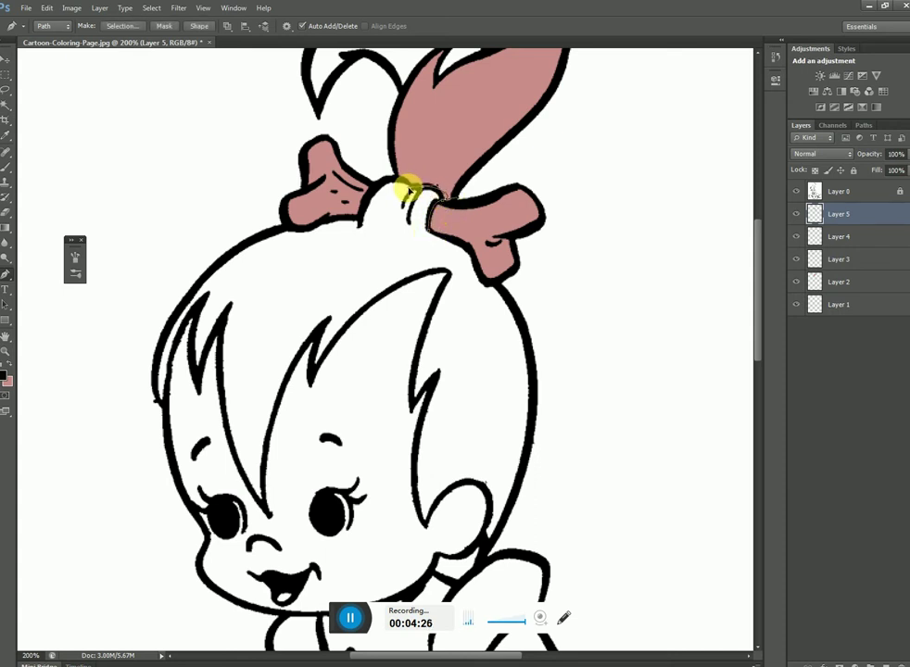
click(443, 205)
click(364, 210)
drag(361, 224, 362, 250)
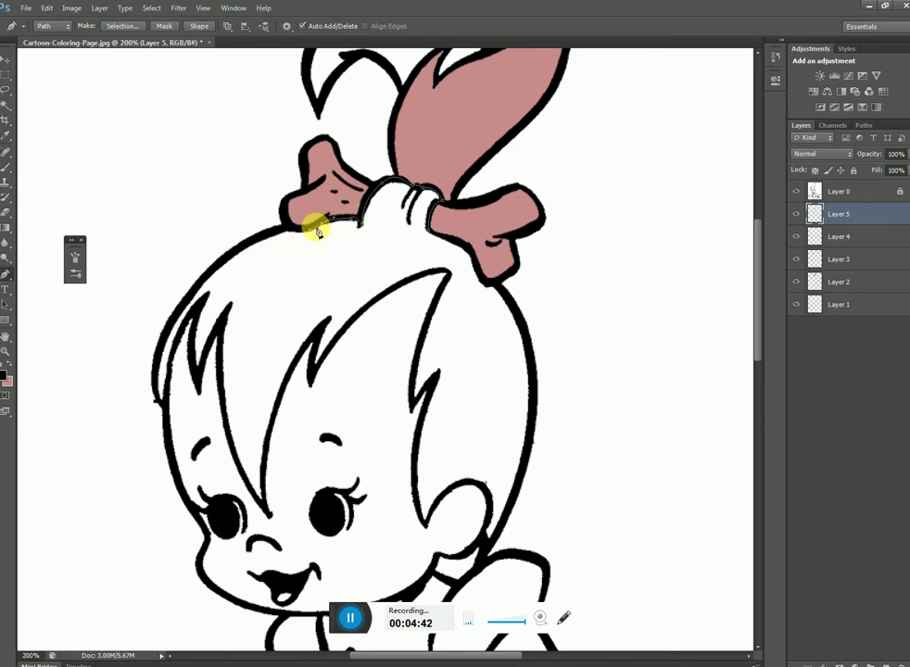
click(278, 227)
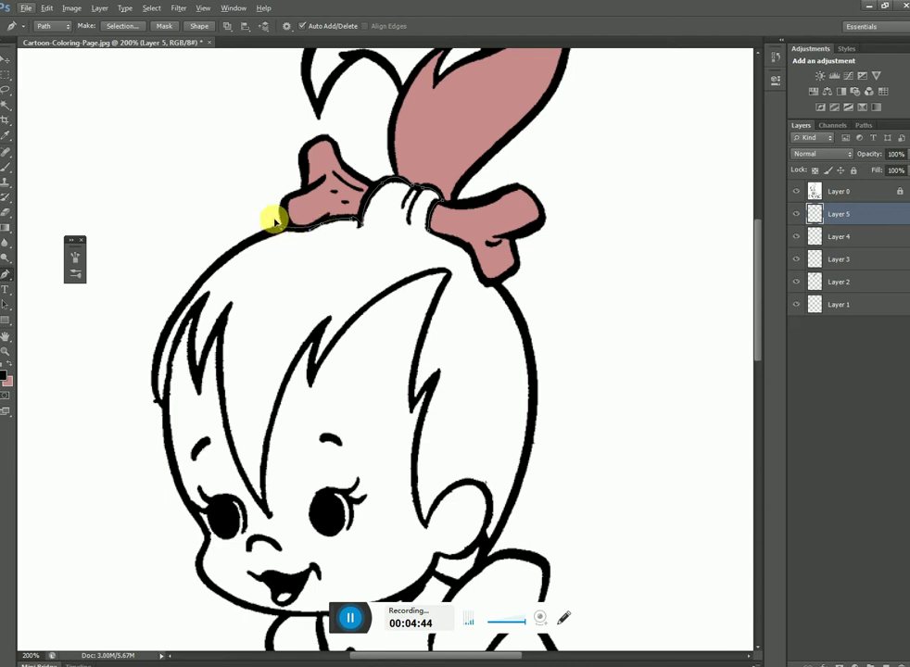
click(203, 268)
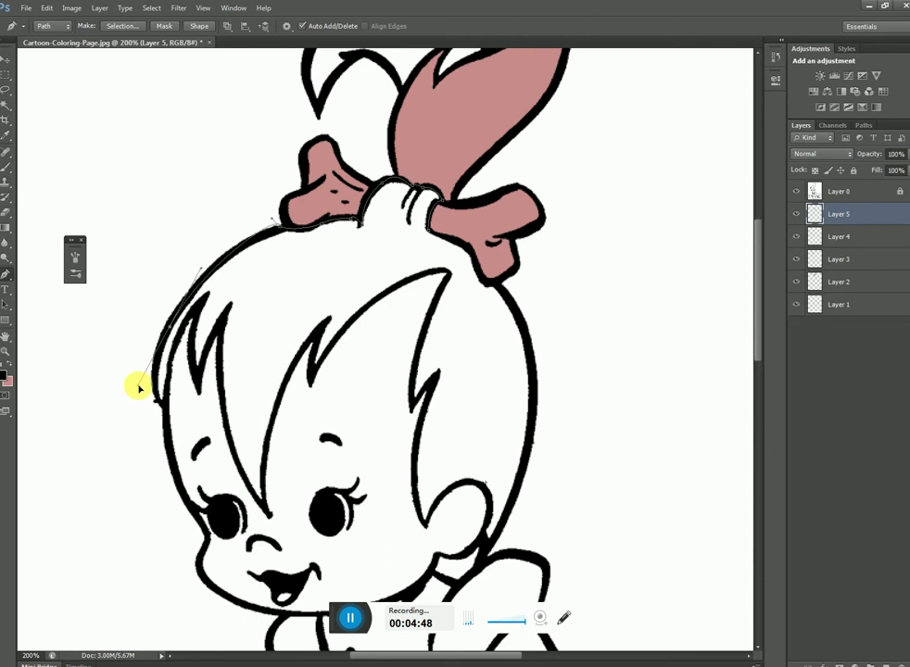
drag(155, 384, 168, 382)
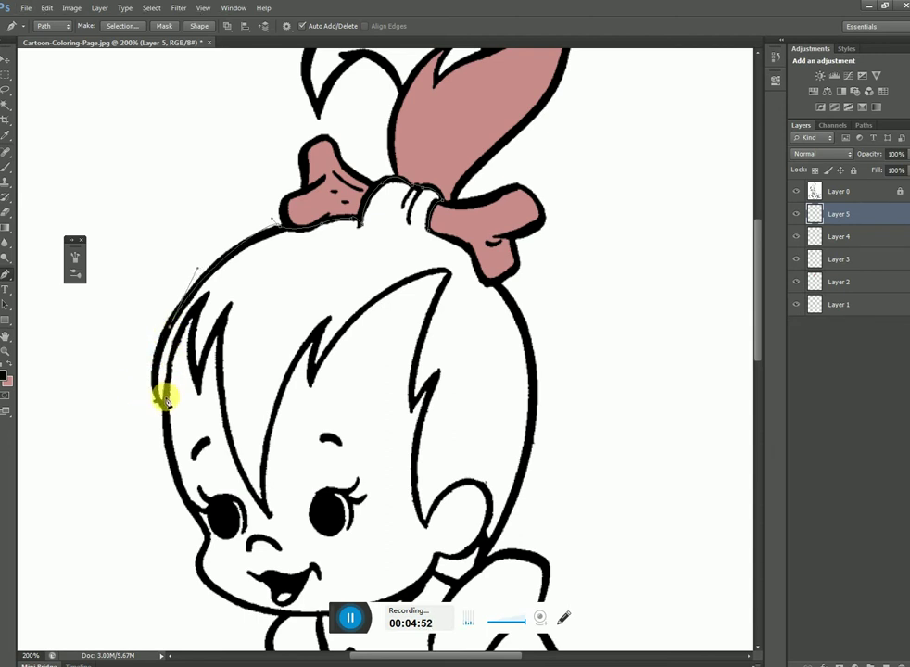
mouse_move(167, 406)
mouse_down()
mouse_move(190, 456)
mouse_move(202, 433)
mouse_move(213, 478)
mouse_up()
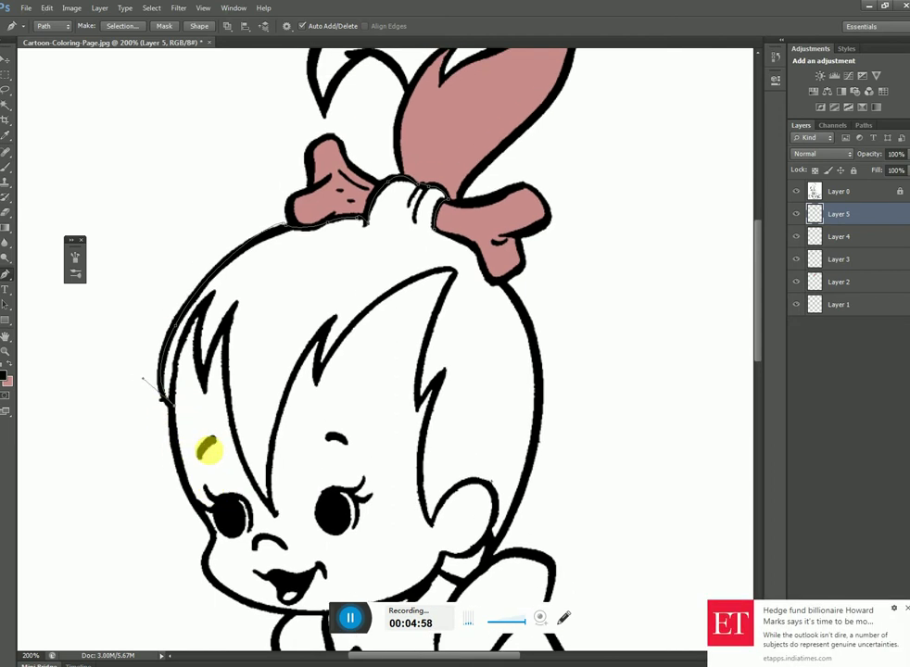
Step: Trace the inner hair strand to its tip and add curved points up the bangs
mouse_move(208, 300)
mouse_down()
mouse_move(260, 278)
mouse_move(262, 250)
mouse_up()
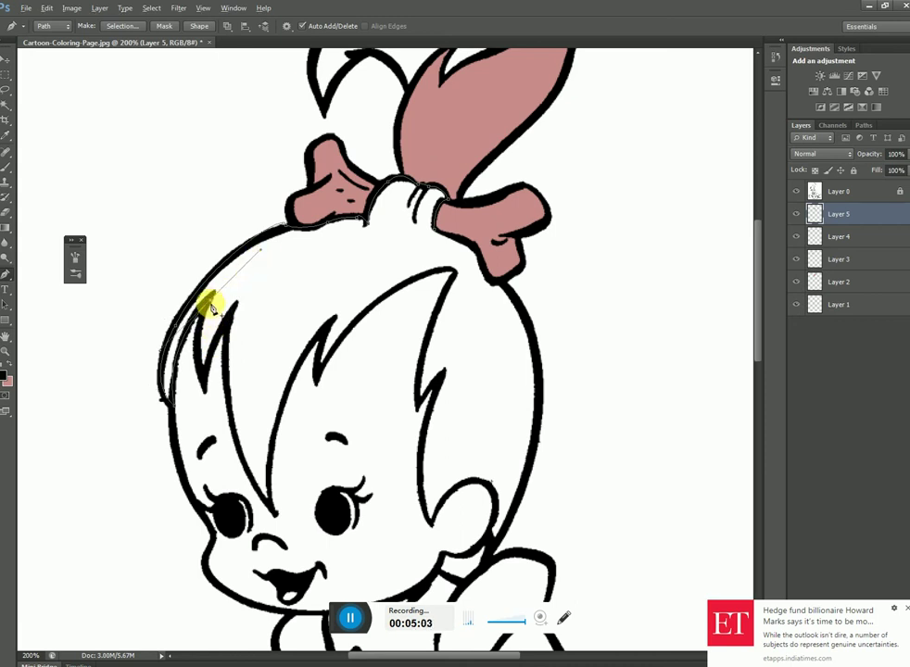
drag(205, 397, 229, 455)
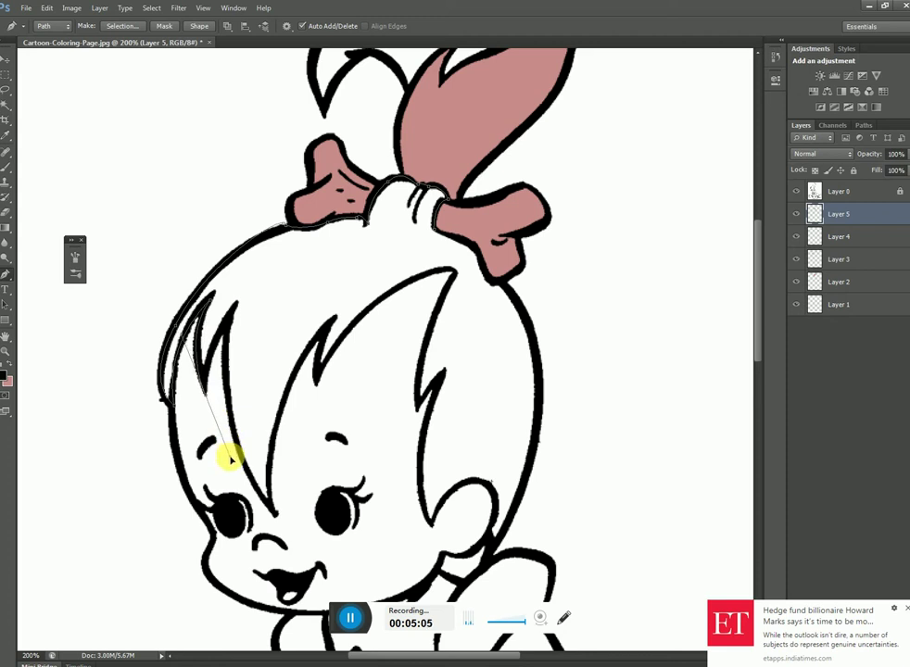
alt+click(205, 396)
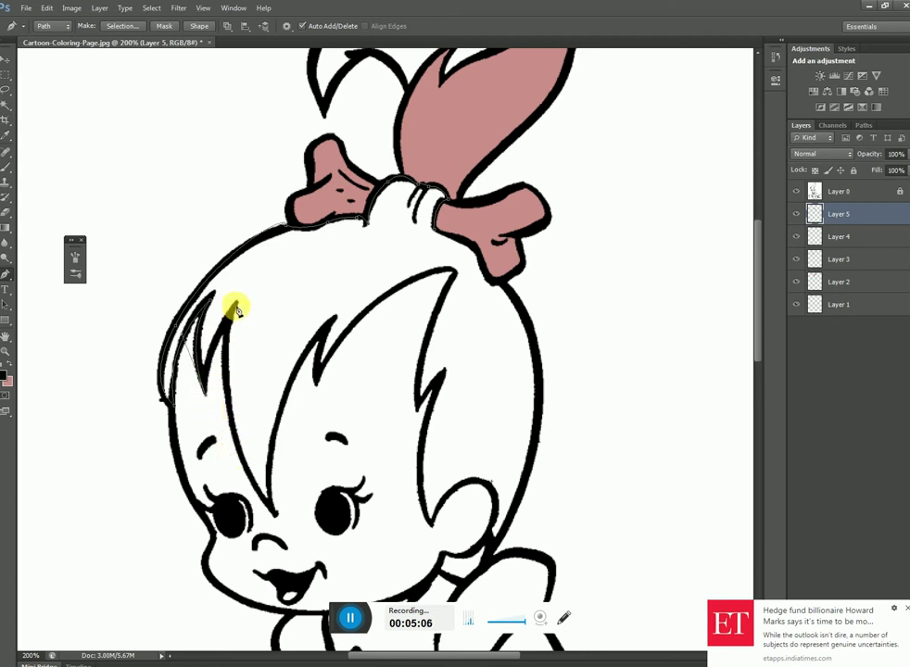
drag(235, 307, 267, 278)
key(ctrl+z)
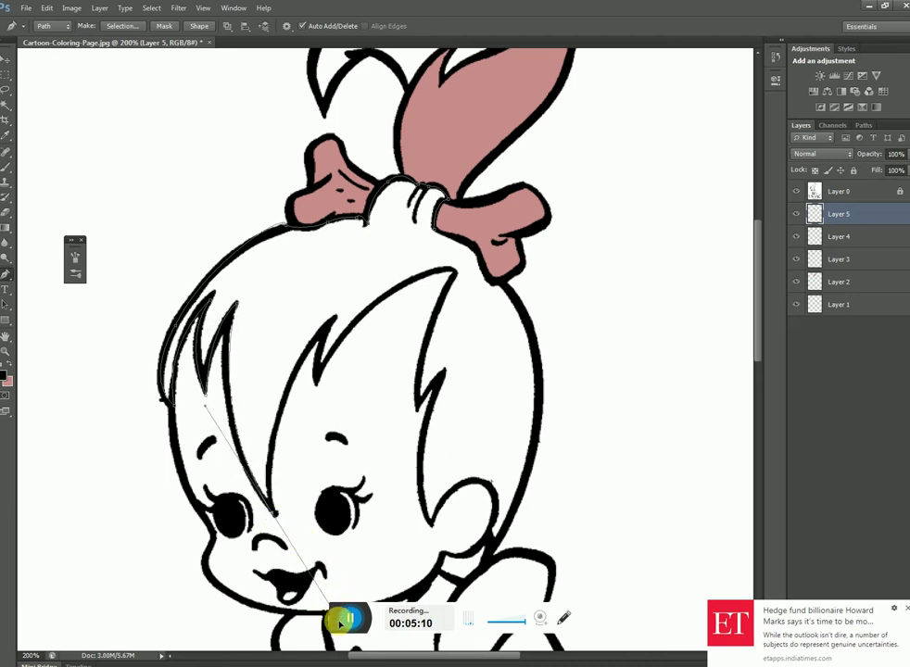
scroll(350, 651, down, 2)
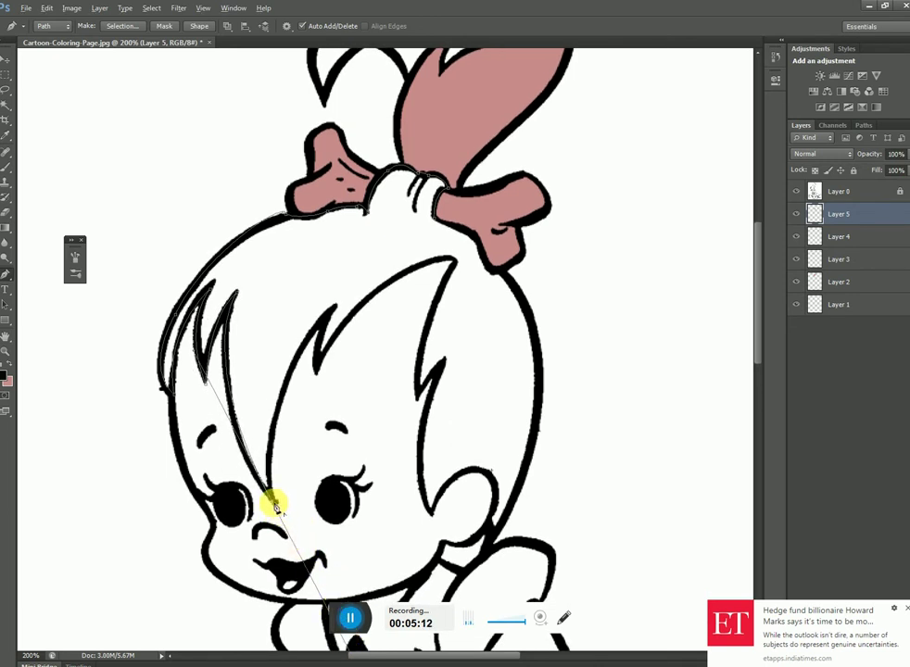
click(275, 503)
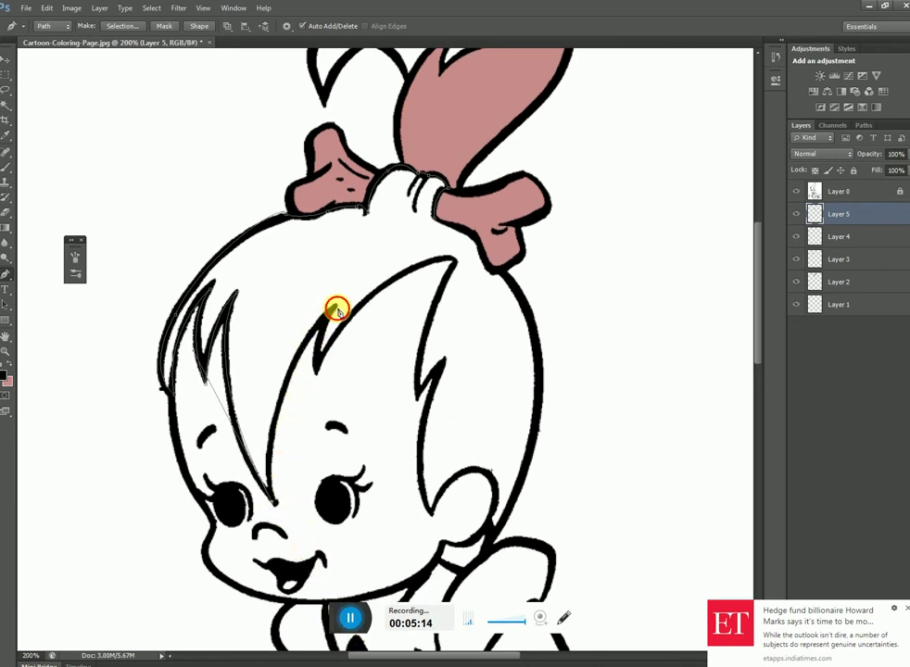
drag(337, 311, 424, 234)
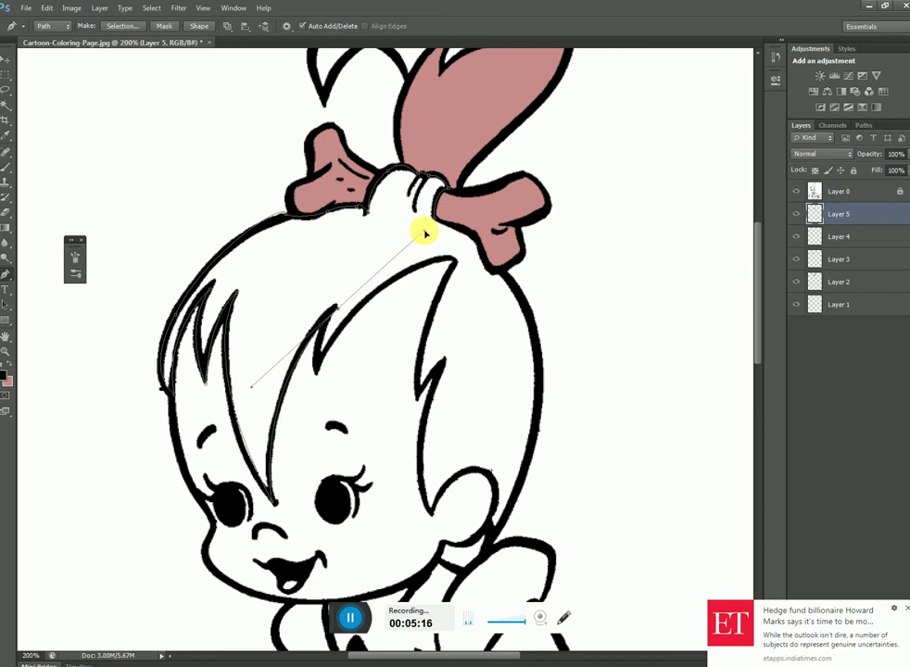
drag(334, 309, 324, 366)
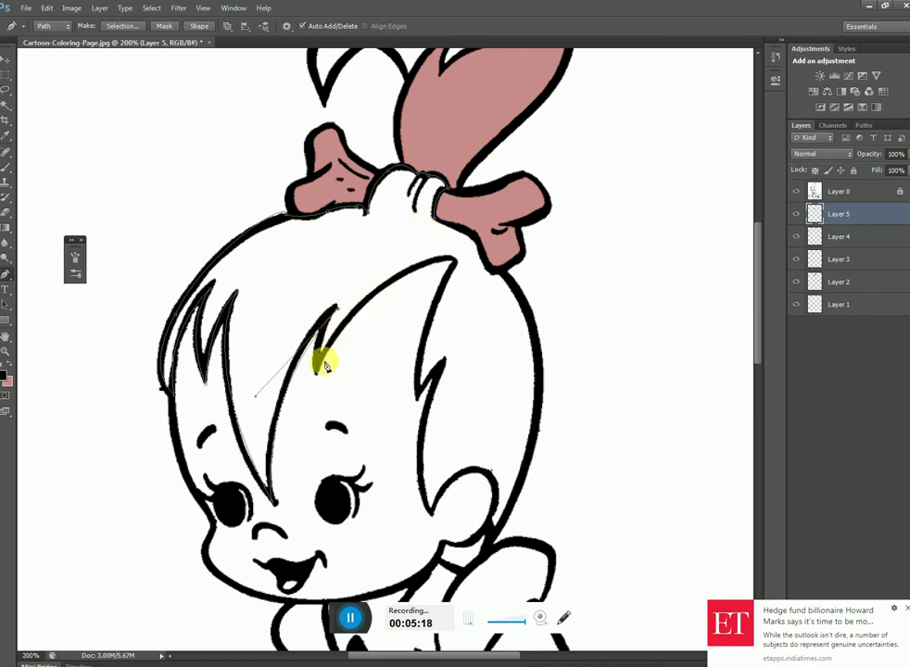
click(318, 380)
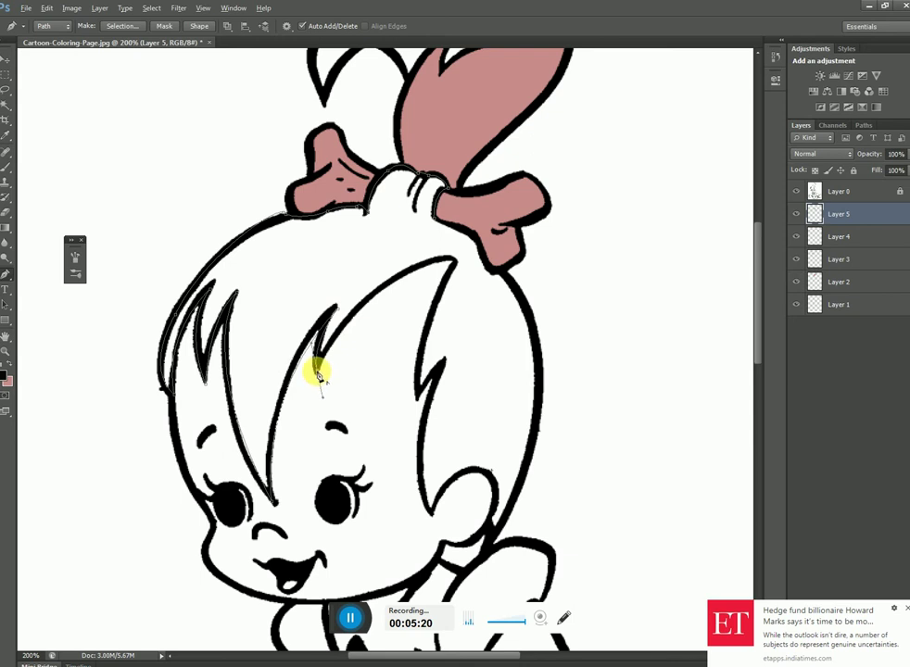
Step: Continue the path over the top of the bangs, down past the cheek and around the ear
mouse_move(453, 260)
mouse_down()
mouse_move(516, 275)
mouse_move(534, 266)
mouse_up()
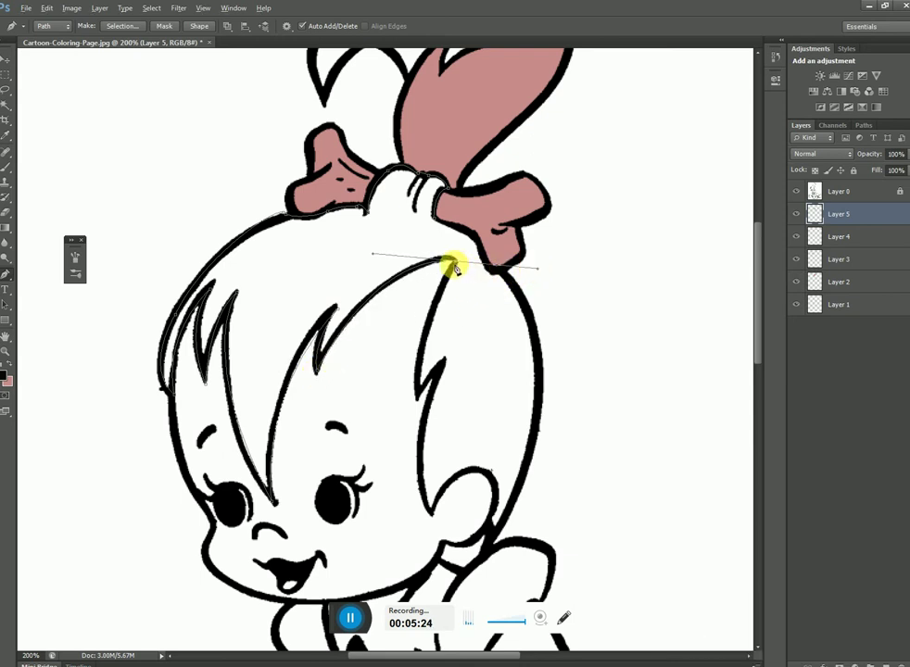
drag(419, 396, 426, 463)
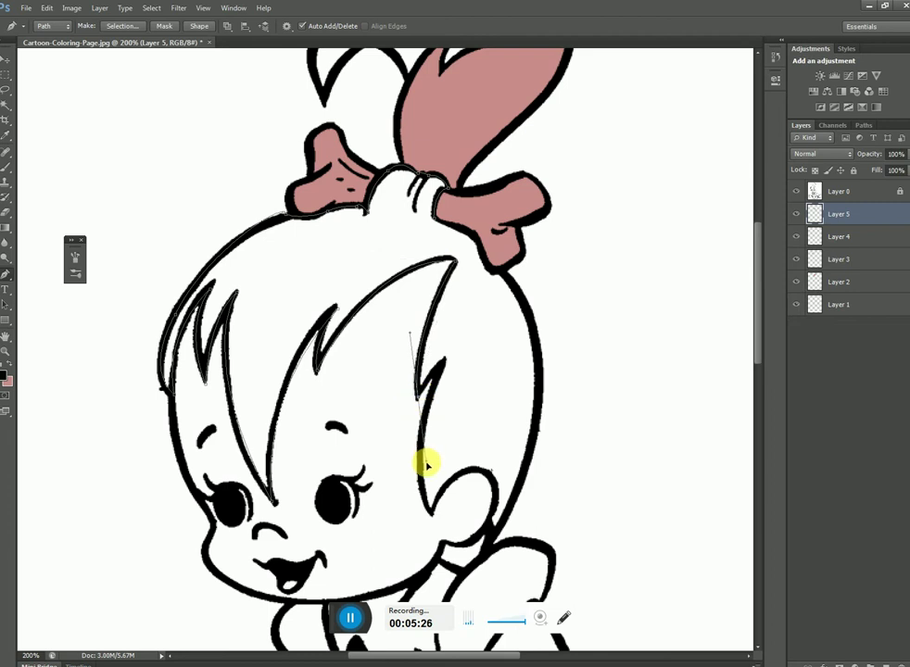
click(419, 398)
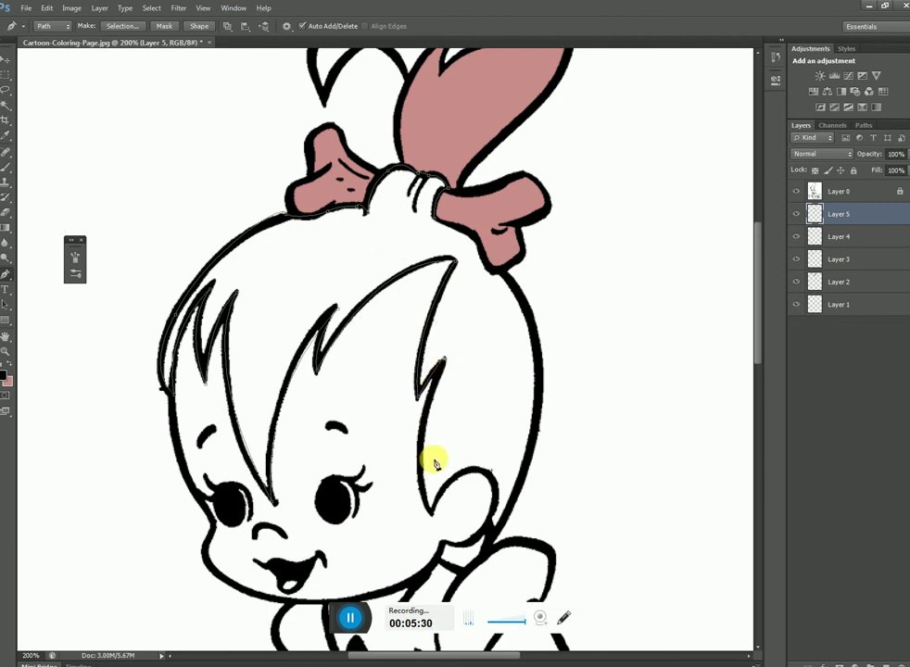
drag(432, 514, 470, 579)
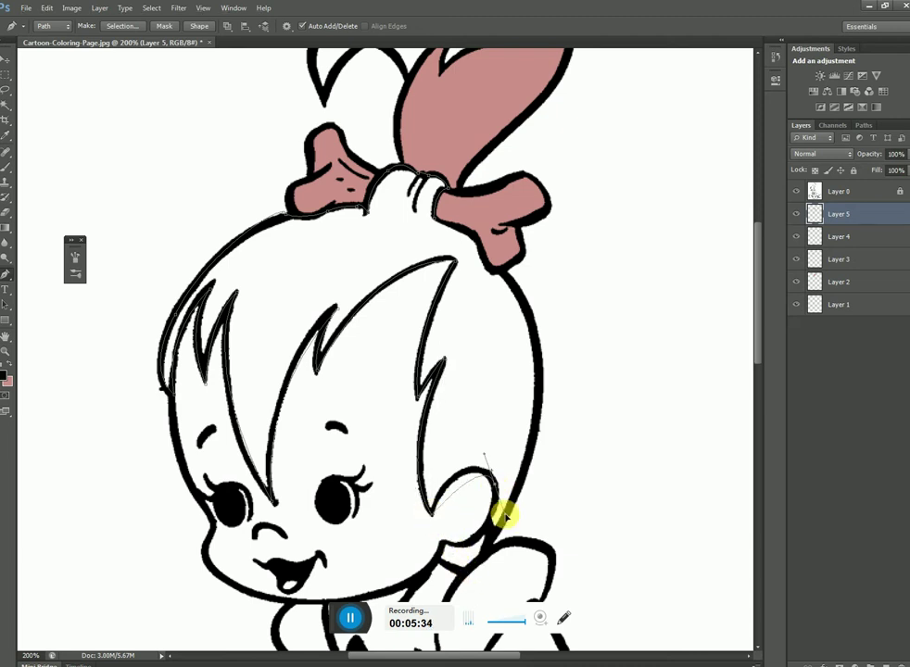
drag(508, 508, 524, 531)
click(436, 542)
drag(436, 543, 383, 541)
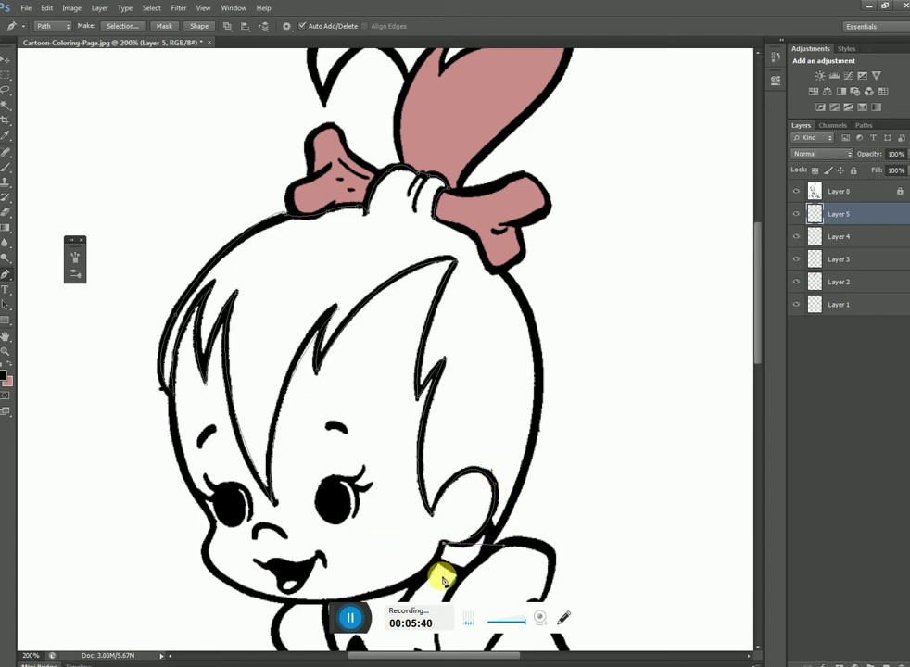
alt+click(443, 544)
Step: Bring the path up the outer hair edge back to the bun beside the bow
click(496, 538)
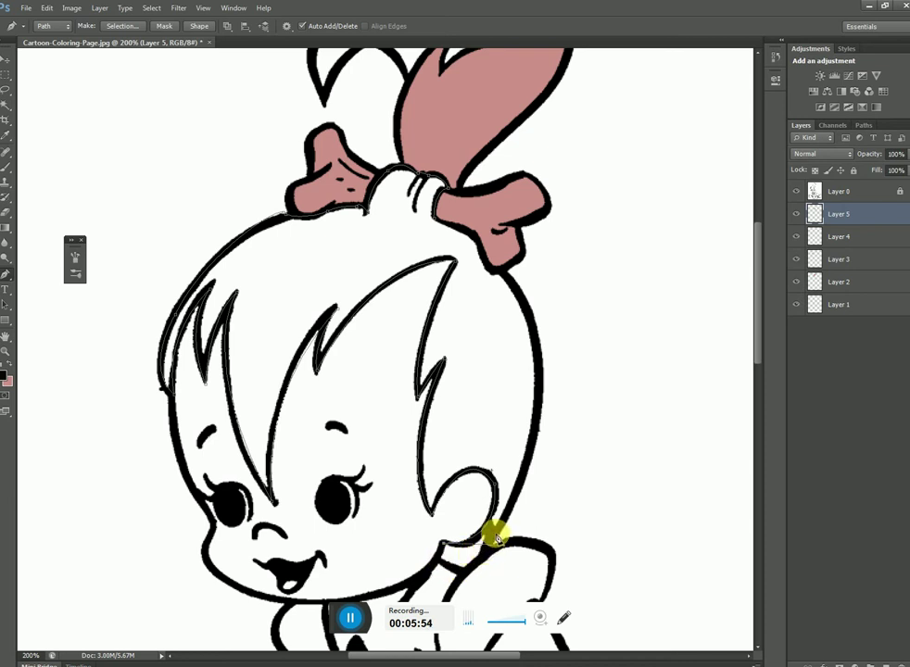
drag(517, 507, 496, 535)
mouse_move(540, 361)
mouse_down()
mouse_move(529, 262)
mouse_move(469, 263)
mouse_up()
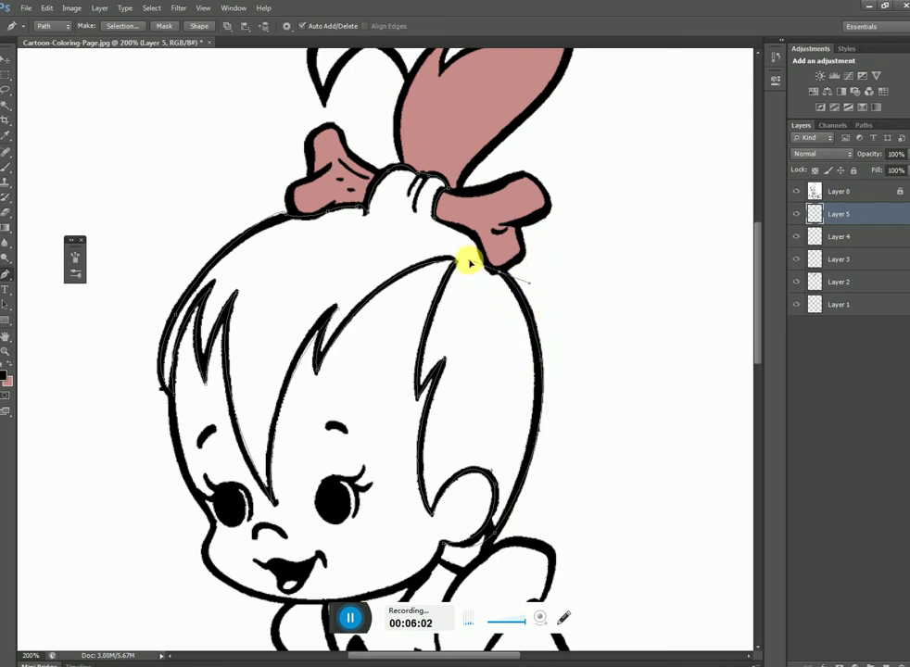
click(481, 255)
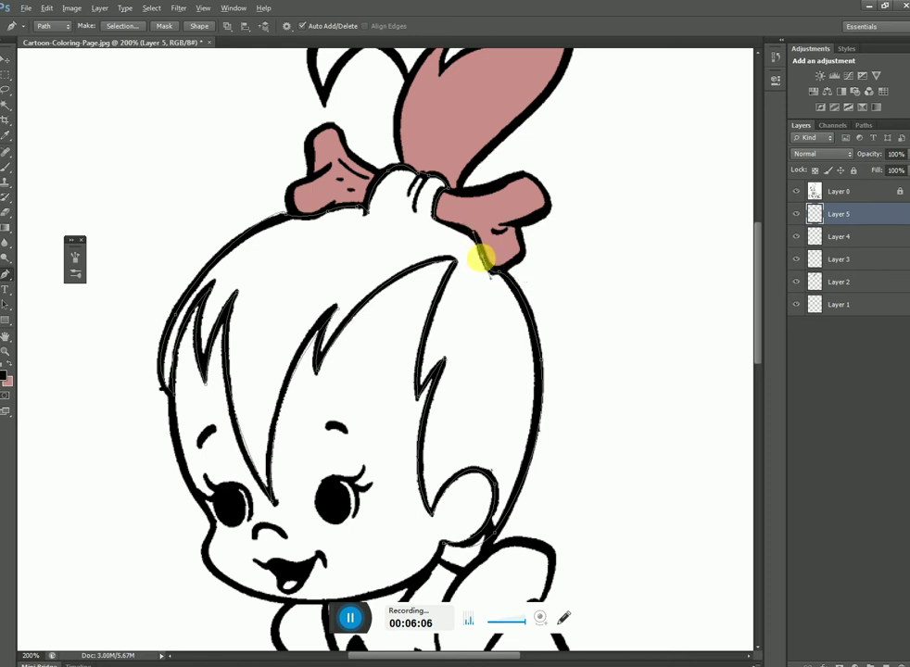
key(alt)
key(alt)
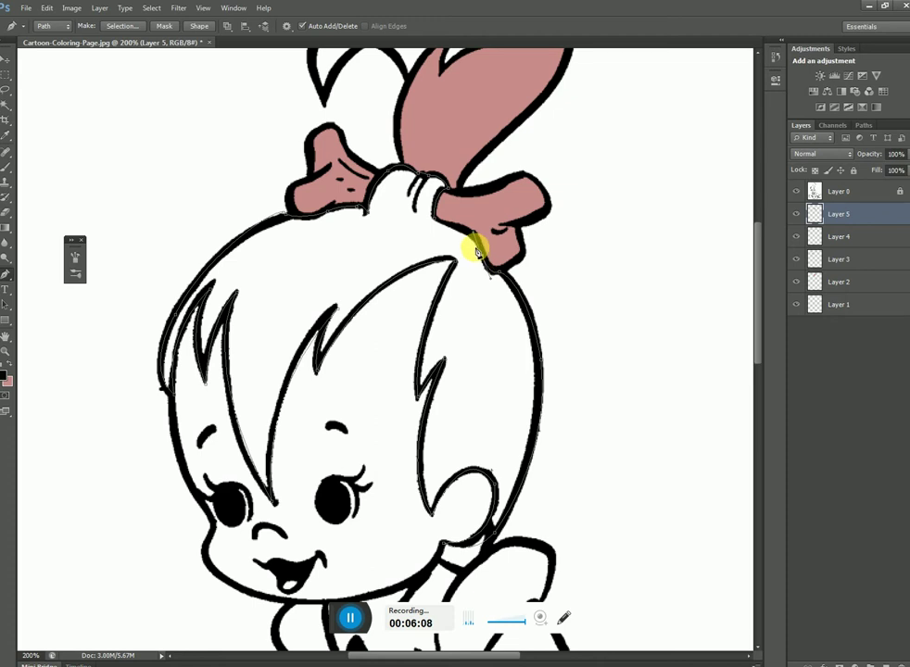
click(411, 214)
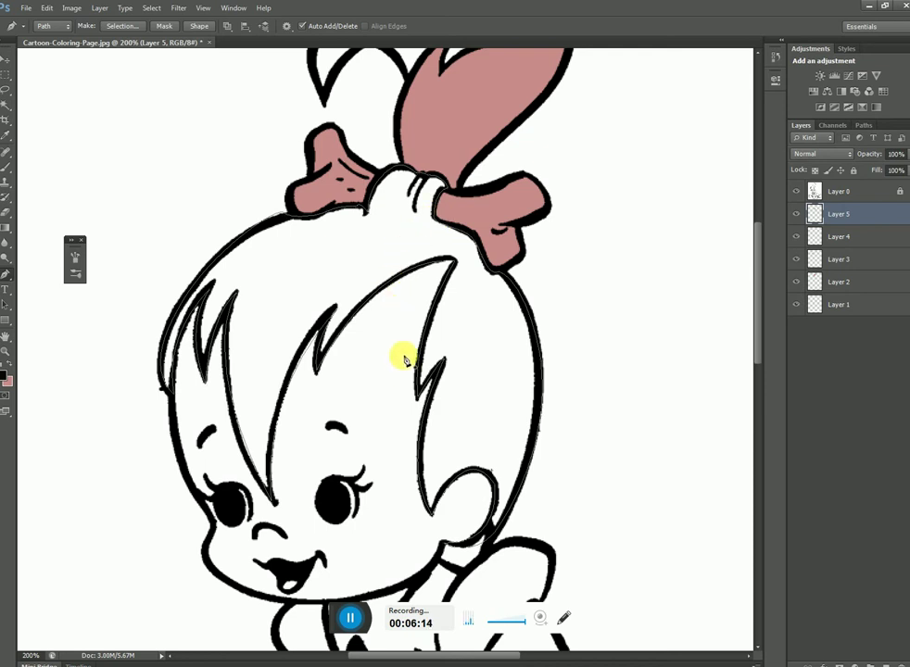
Step: Fill the hair path's selection pink on new Layer 6, deselect, and add Layer 7
key(ctrl+Return)
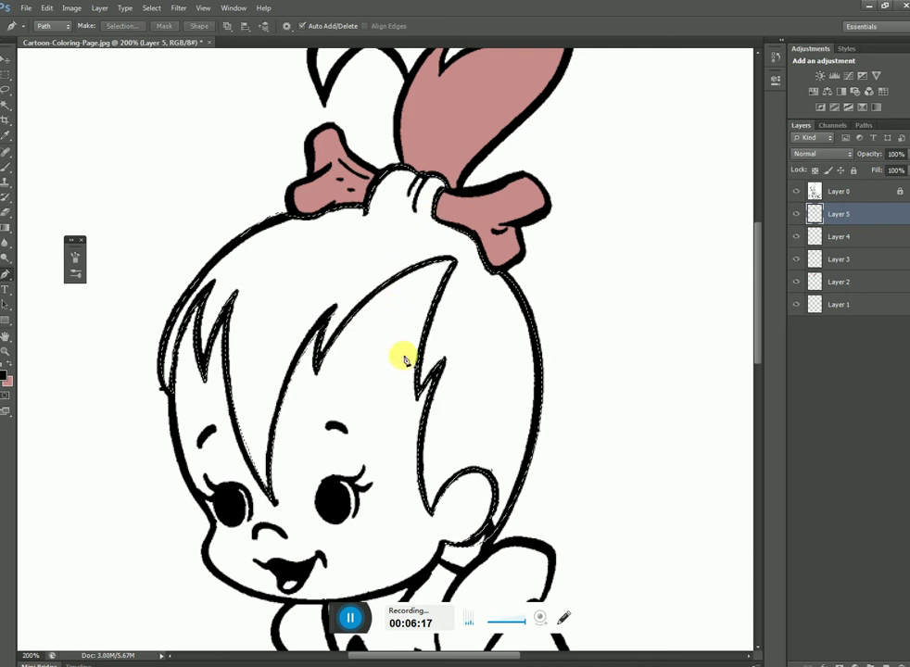
key(ctrl+shift+n)
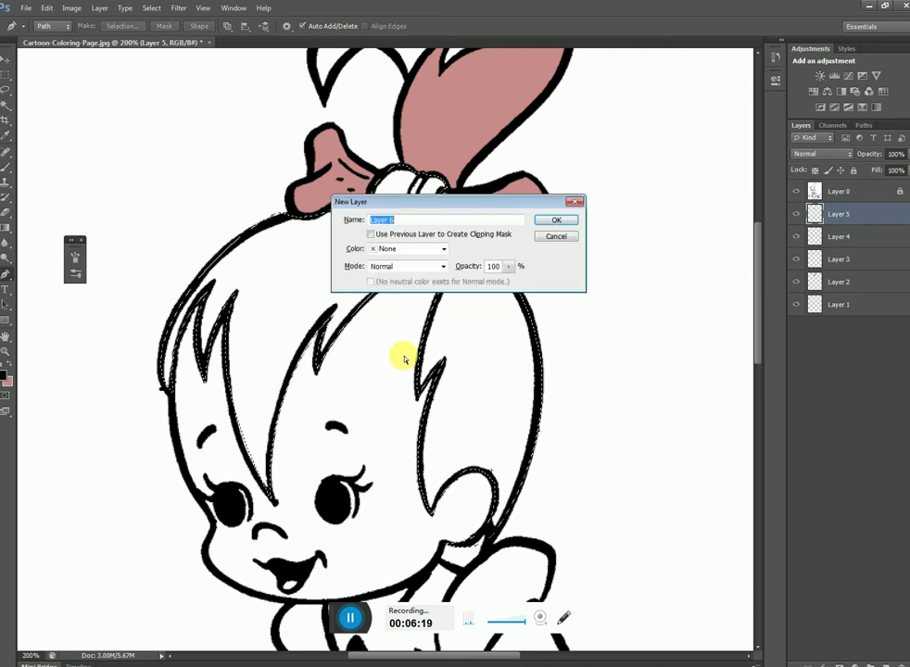
key(Return)
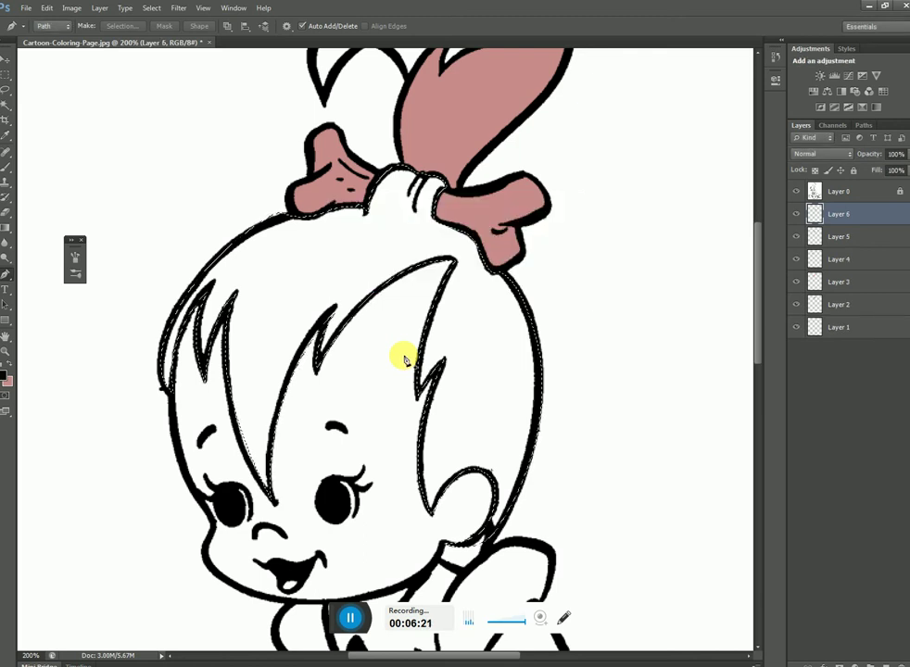
key(ctrl+BackSpace)
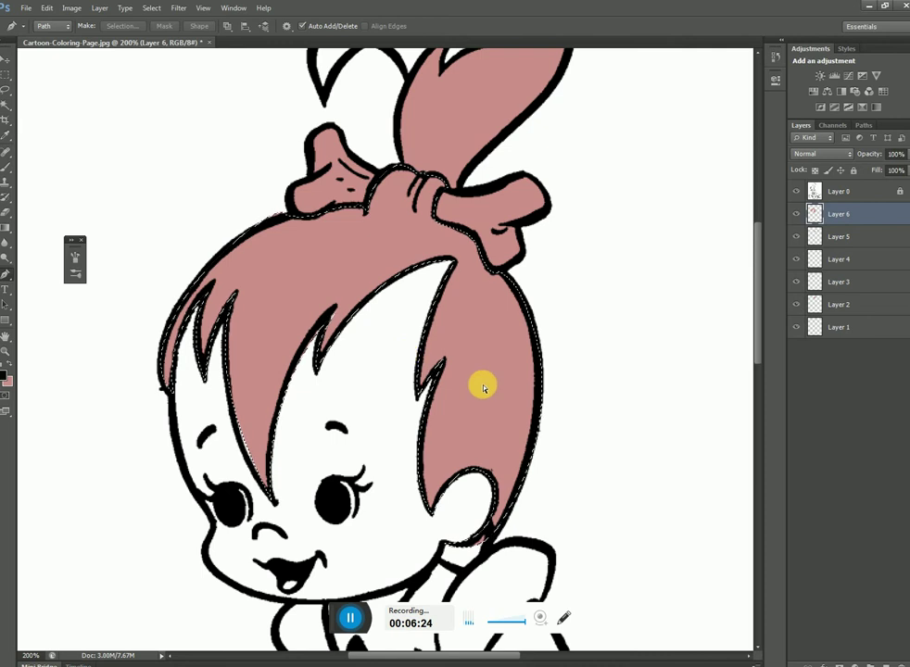
key(ctrl+d)
drag(385, 512, 487, 406)
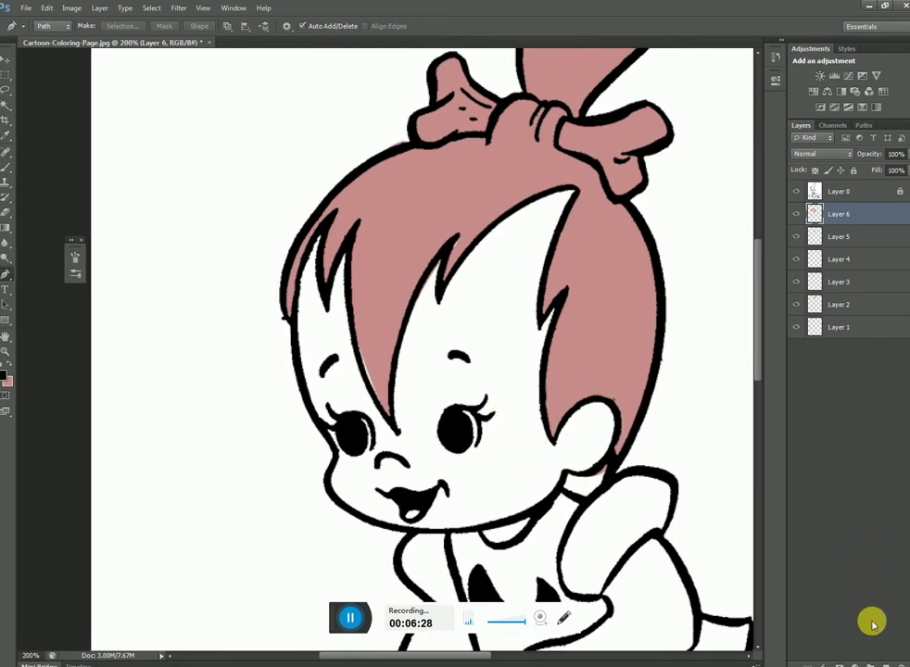
key(ctrl+shift+alt+n)
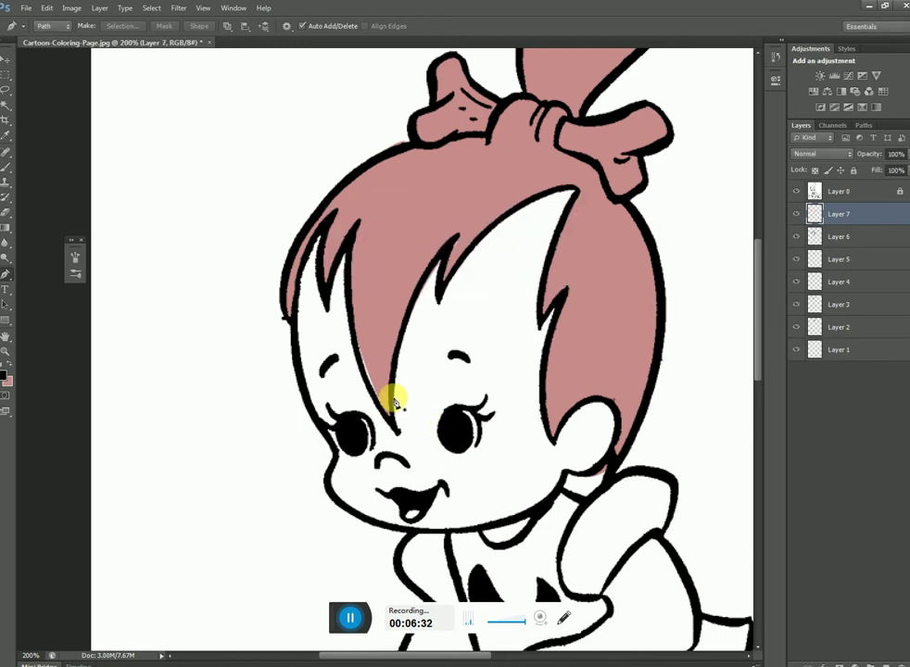
Step: Trace a Pen path from the hair edge down the face, along chin and jaw, around the ear
mouse_move(341, 404)
mouse_down()
mouse_move(359, 380)
mouse_move(355, 356)
mouse_move(387, 513)
mouse_up()
click(352, 165)
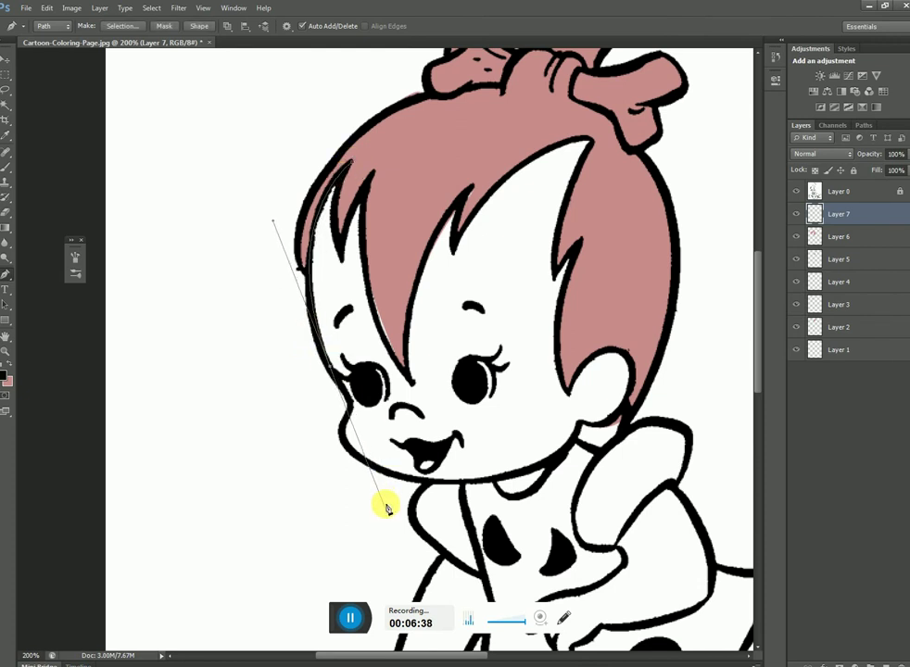
alt+click(330, 370)
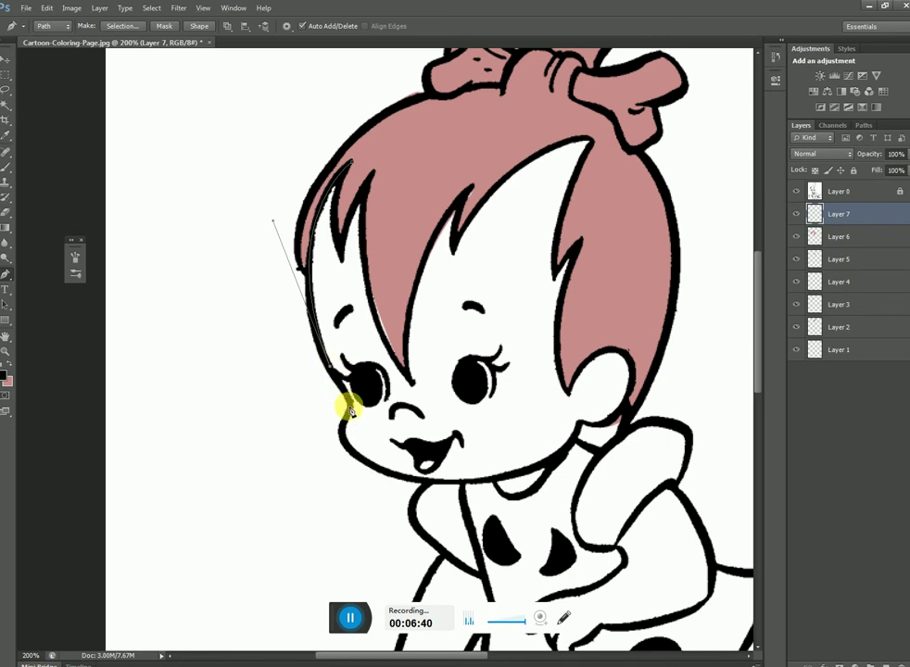
click(341, 430)
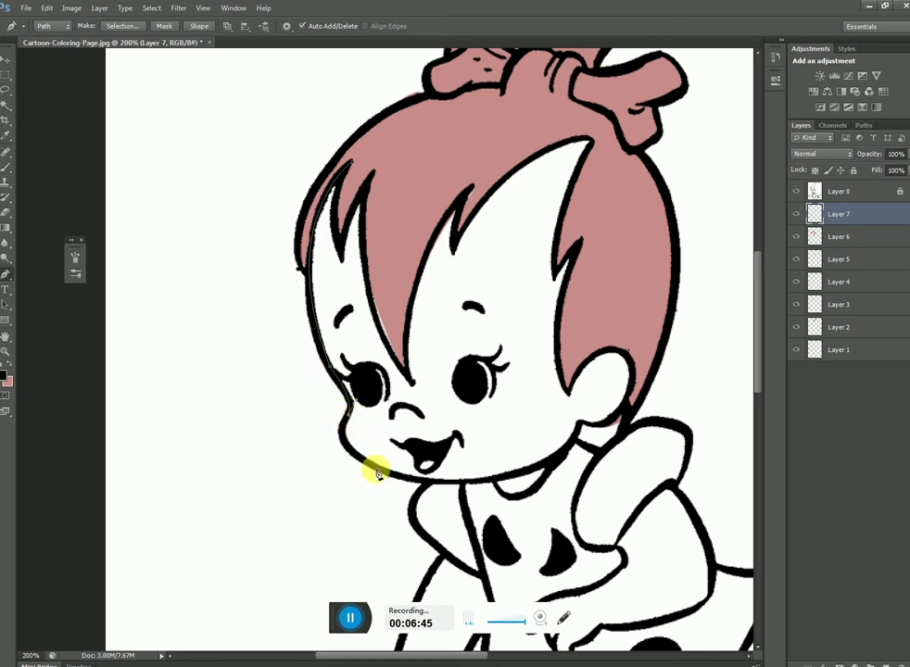
drag(375, 471, 430, 500)
drag(544, 465, 616, 428)
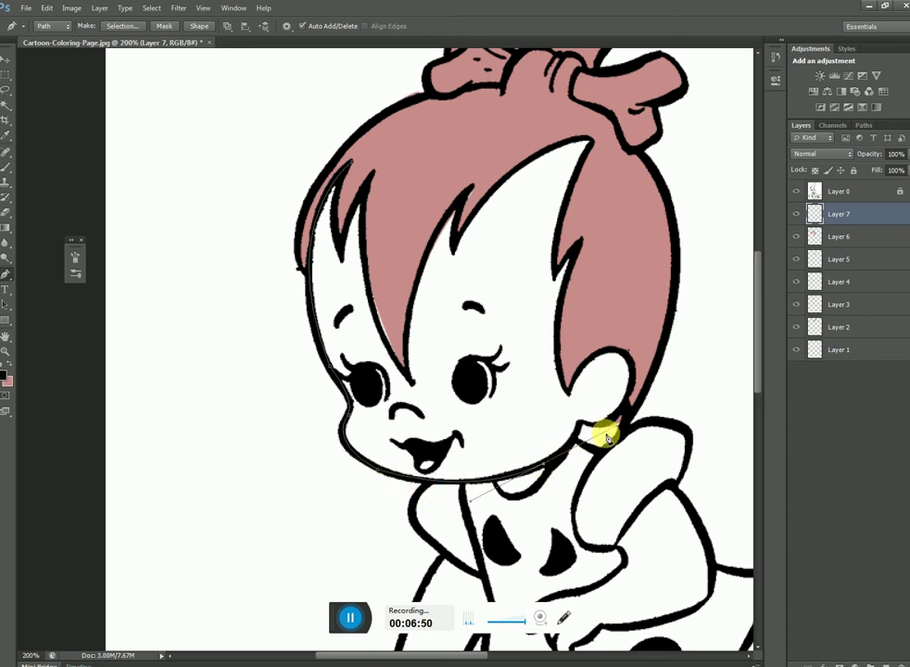
click(579, 422)
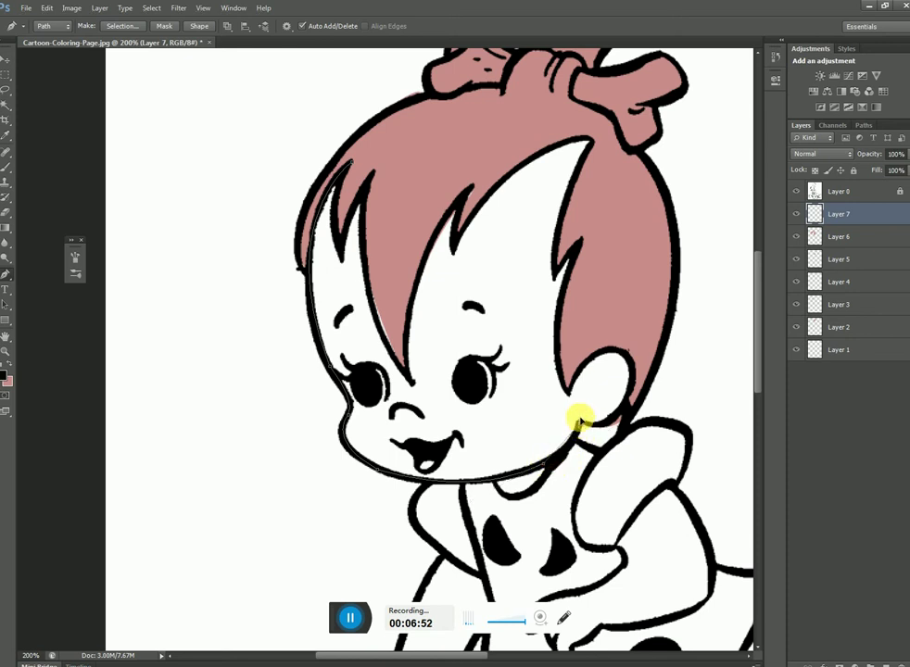
drag(591, 390, 580, 443)
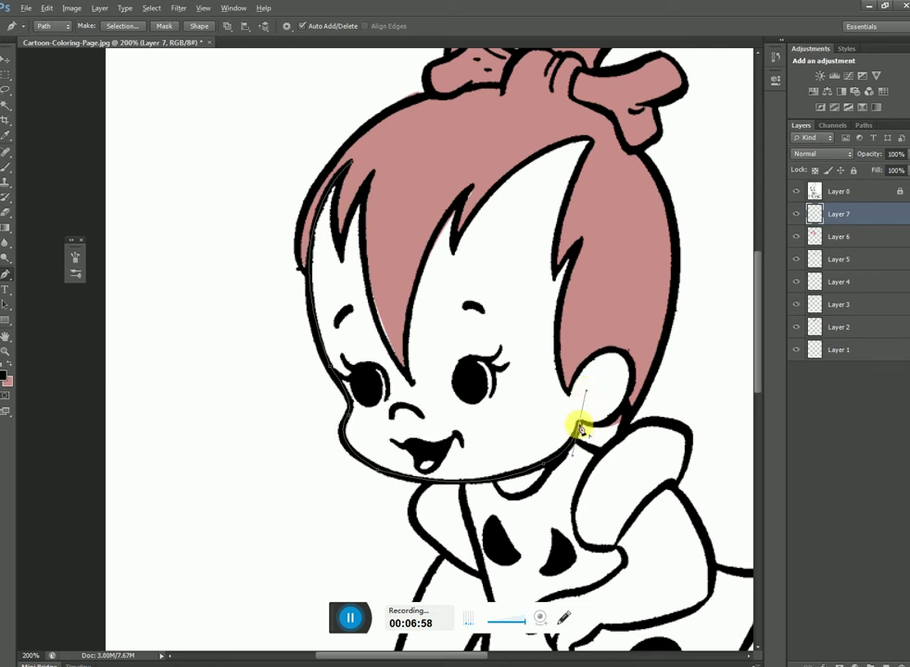
alt+click(580, 426)
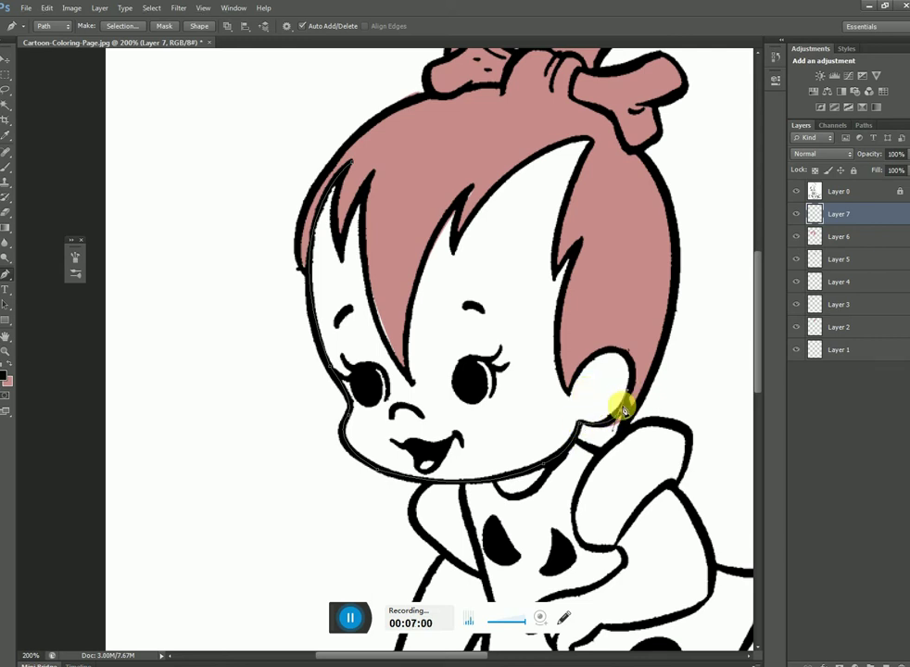
drag(627, 356, 632, 363)
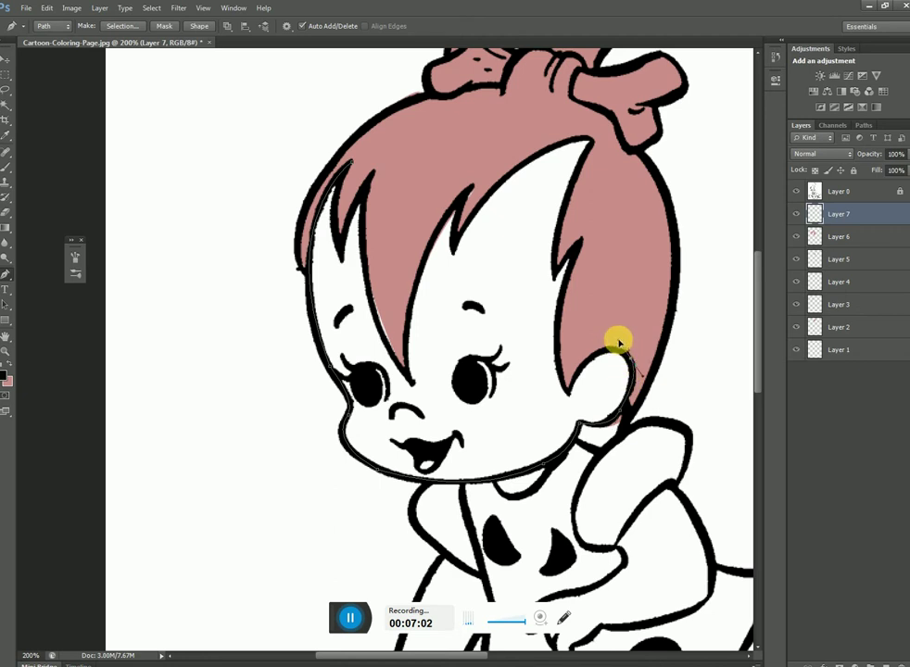
alt+click(627, 355)
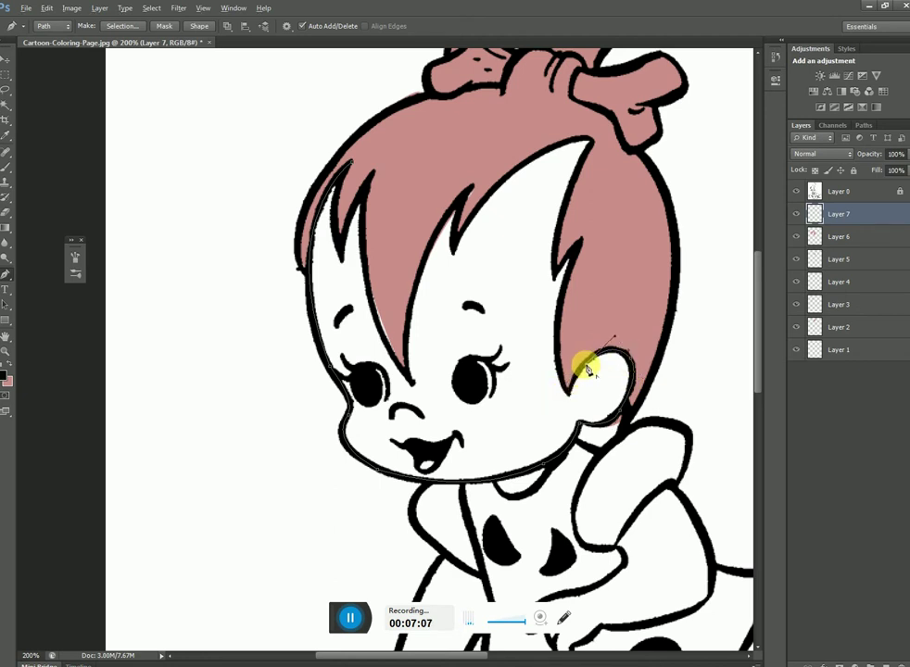
drag(575, 393, 573, 404)
Step: Continue the path up the hair edge and spikes, then convert it to a selection
click(578, 244)
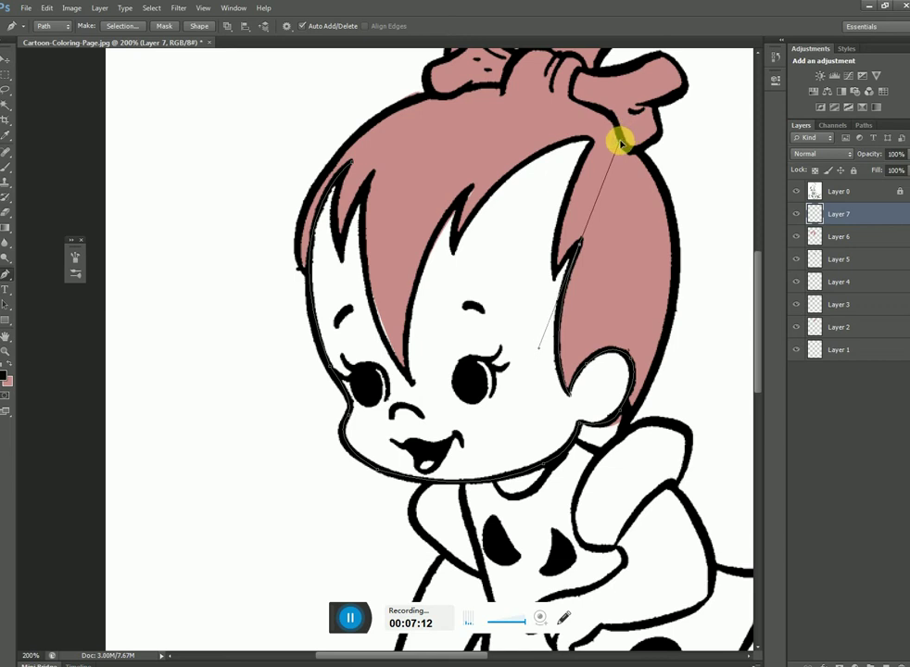
drag(608, 141, 619, 139)
alt+click(579, 245)
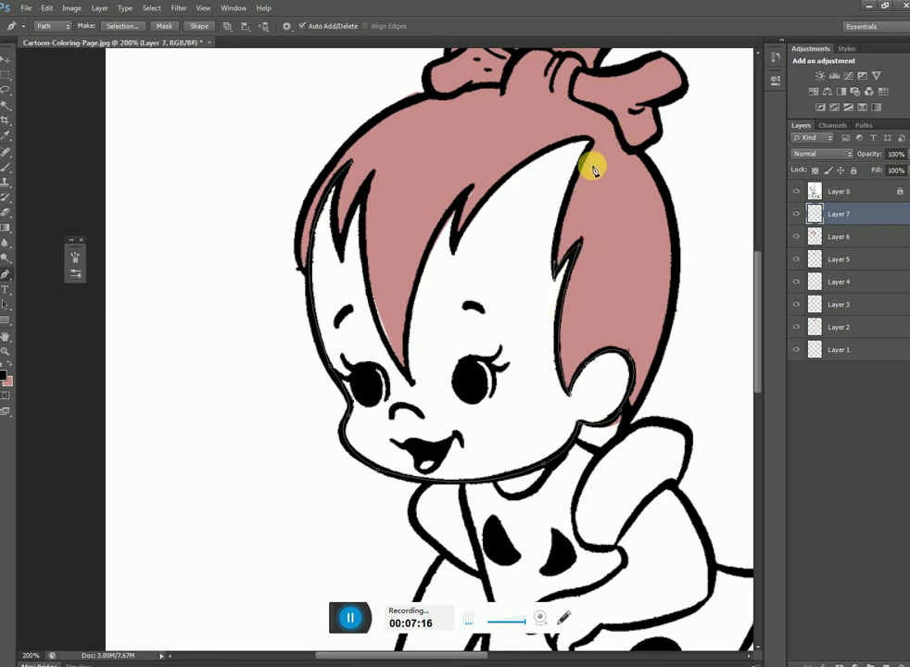
drag(591, 138, 633, 79)
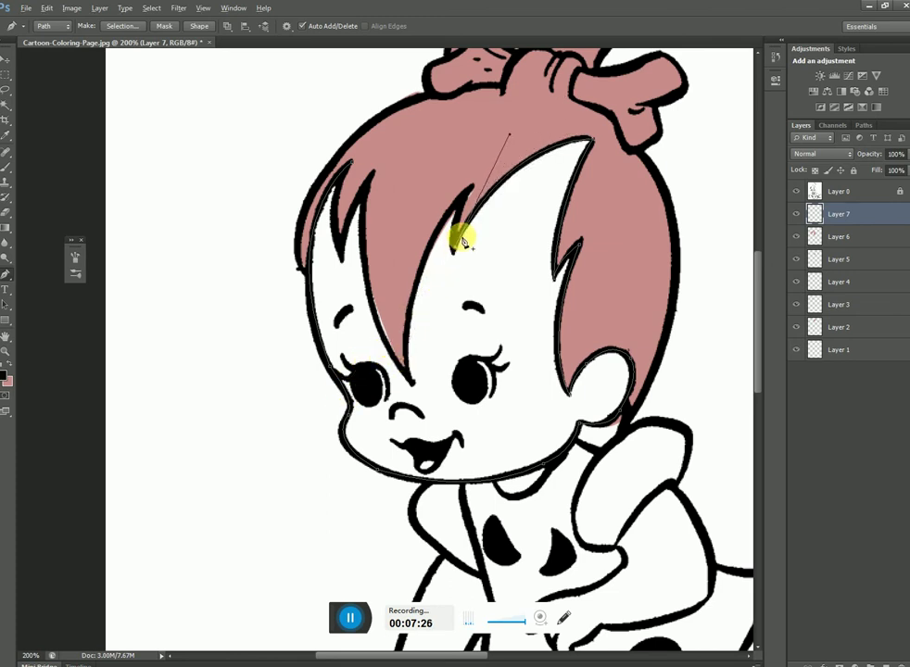
click(492, 155)
mouse_move(413, 380)
mouse_down()
mouse_move(431, 467)
mouse_move(429, 515)
mouse_move(445, 481)
mouse_up()
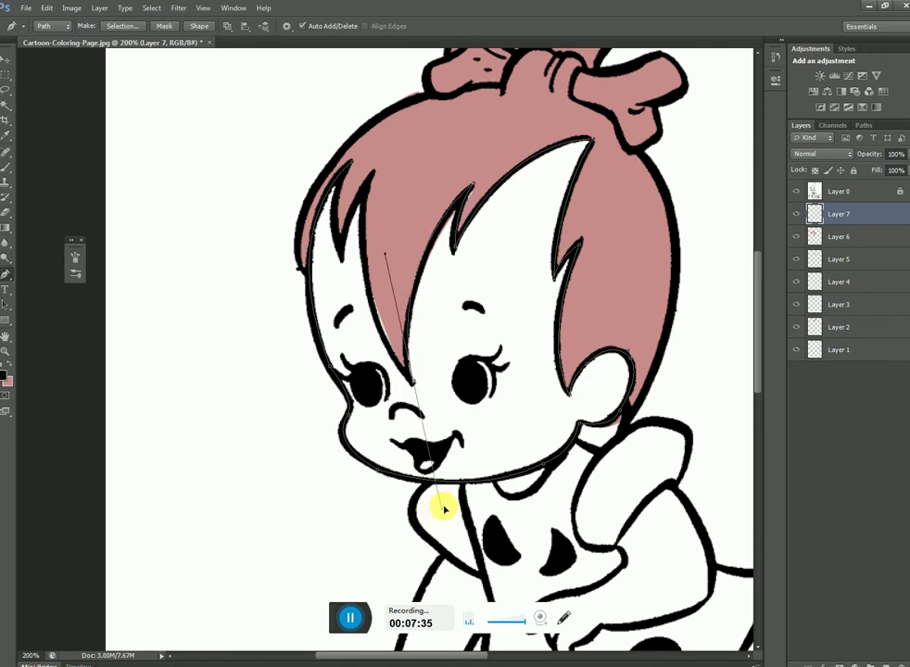
alt+click(415, 385)
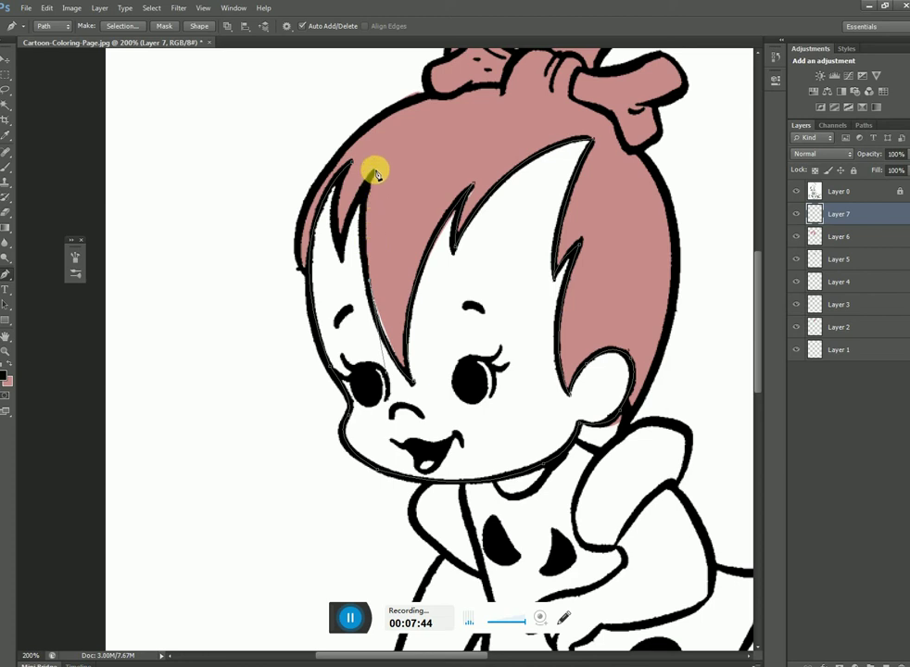
click(373, 173)
click(396, 134)
key(alt)
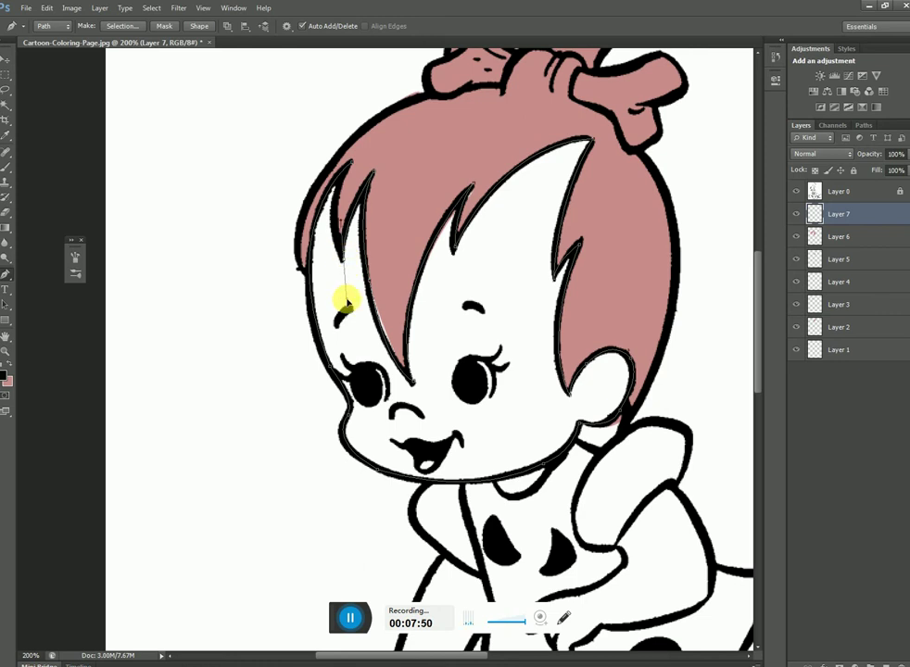
drag(346, 282, 347, 265)
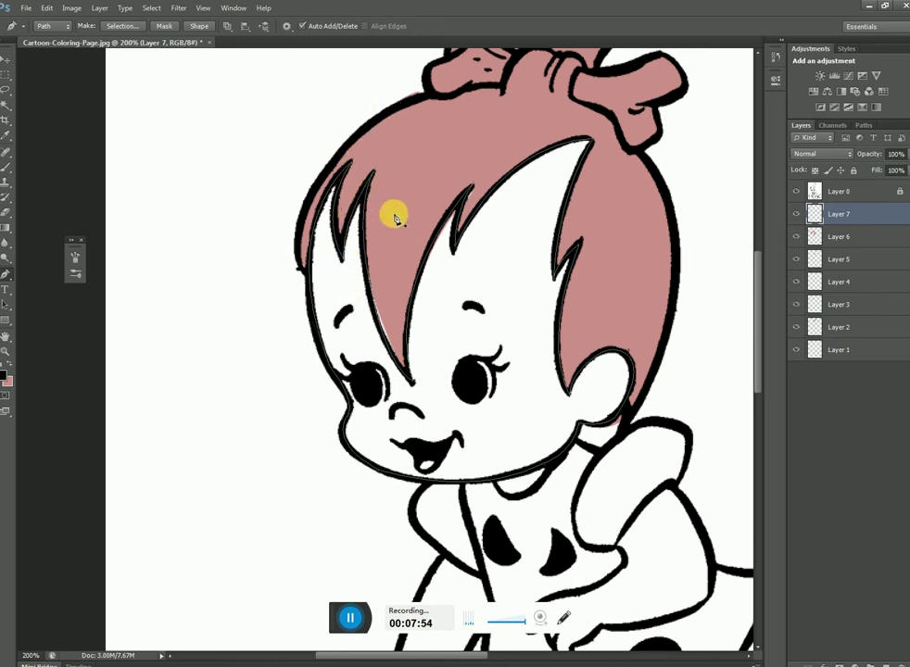
key(ctrl+Return)
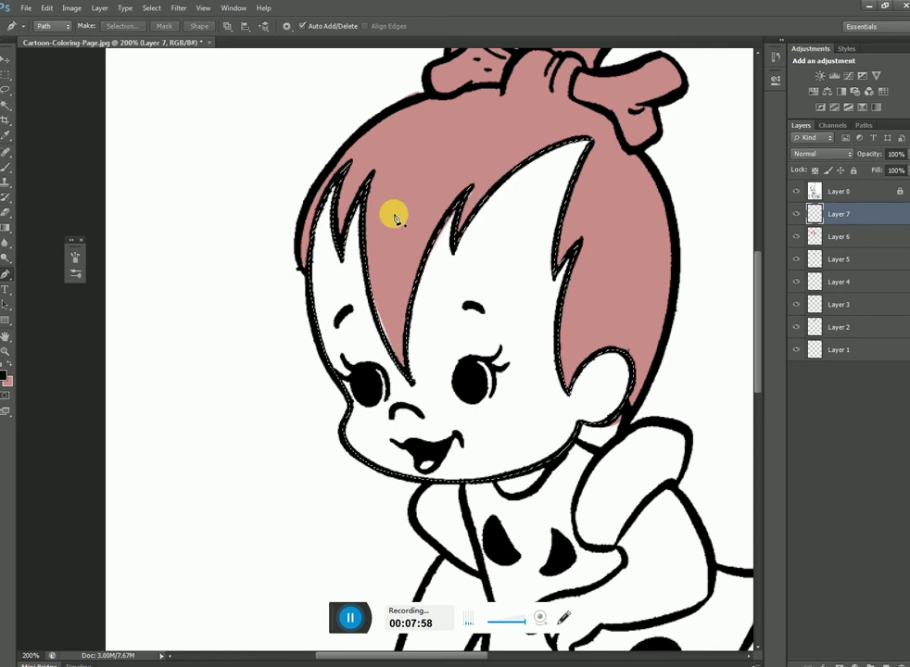
Step: Fill the face and hair selection pink and deselect
key(ctrl+BackSpace)
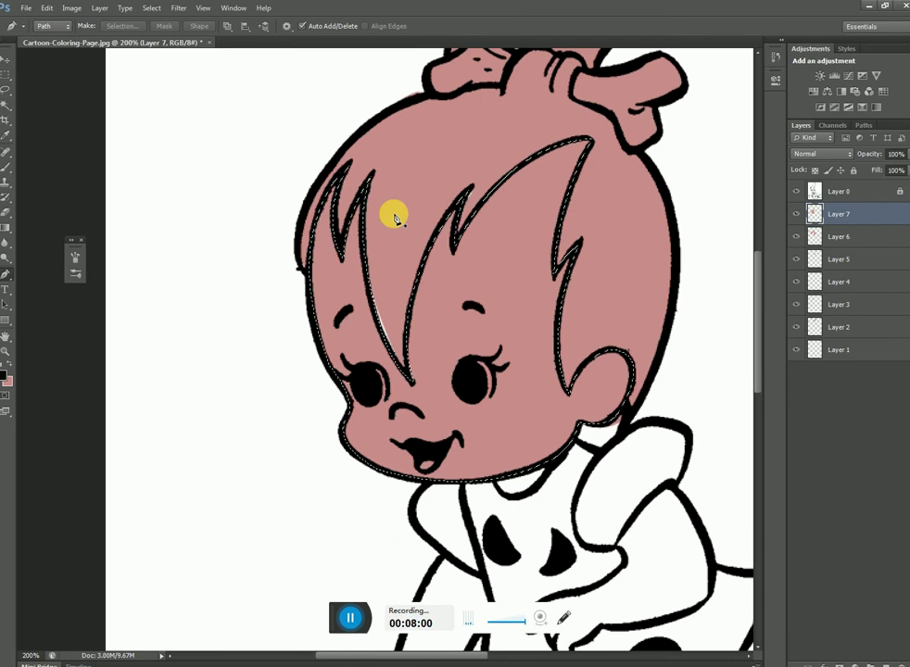
key(ctrl+d)
mouse_move(497, 531)
mouse_down()
mouse_move(400, 385)
mouse_move(448, 394)
mouse_move(451, 590)
mouse_up()
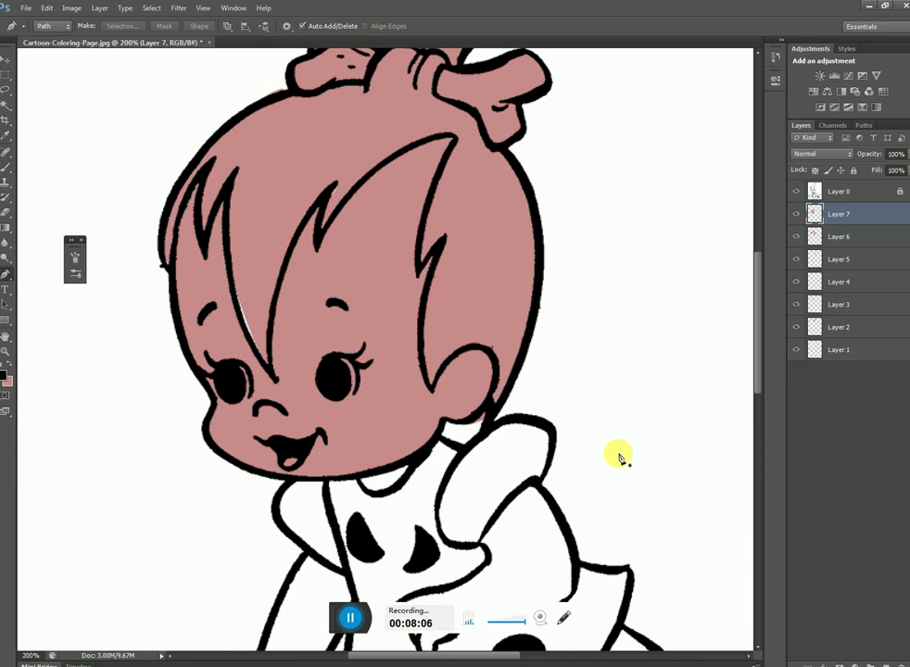
Step: On new Layer 8, trace the sleeve under her ear, fill it pink, and add Layer 9
key(ctrl+shift+alt+n)
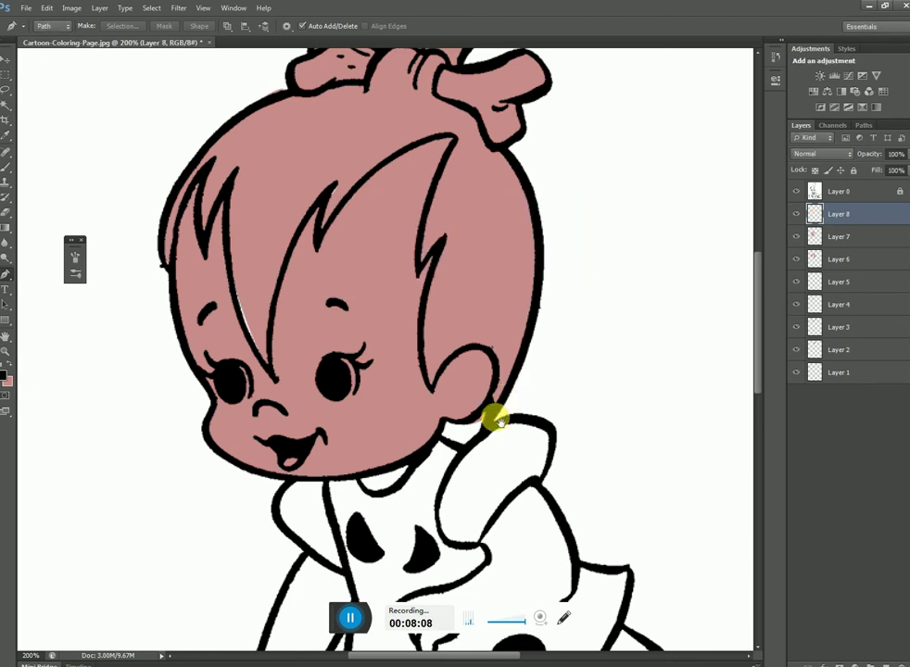
drag(493, 417, 494, 227)
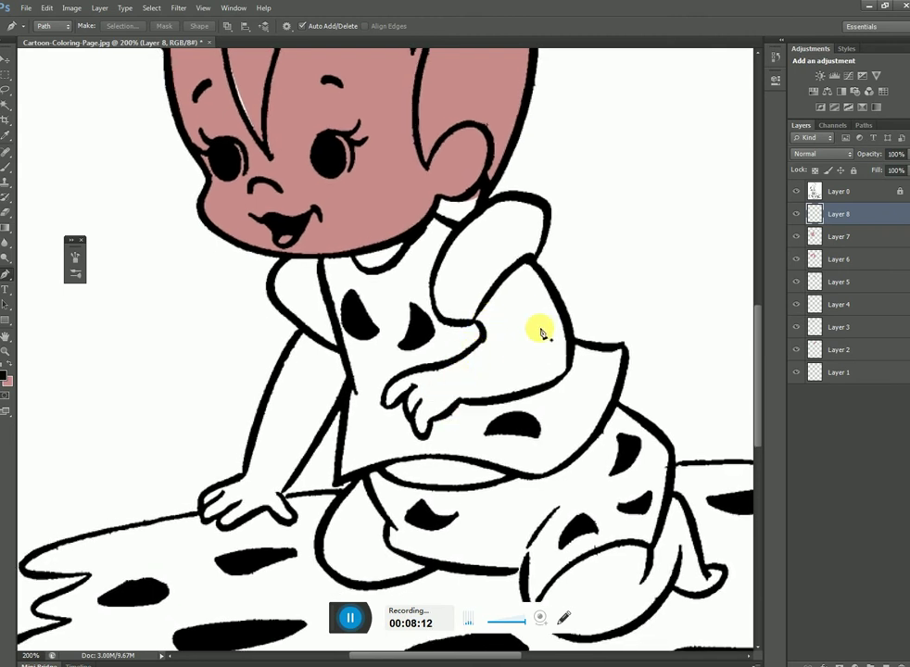
click(536, 259)
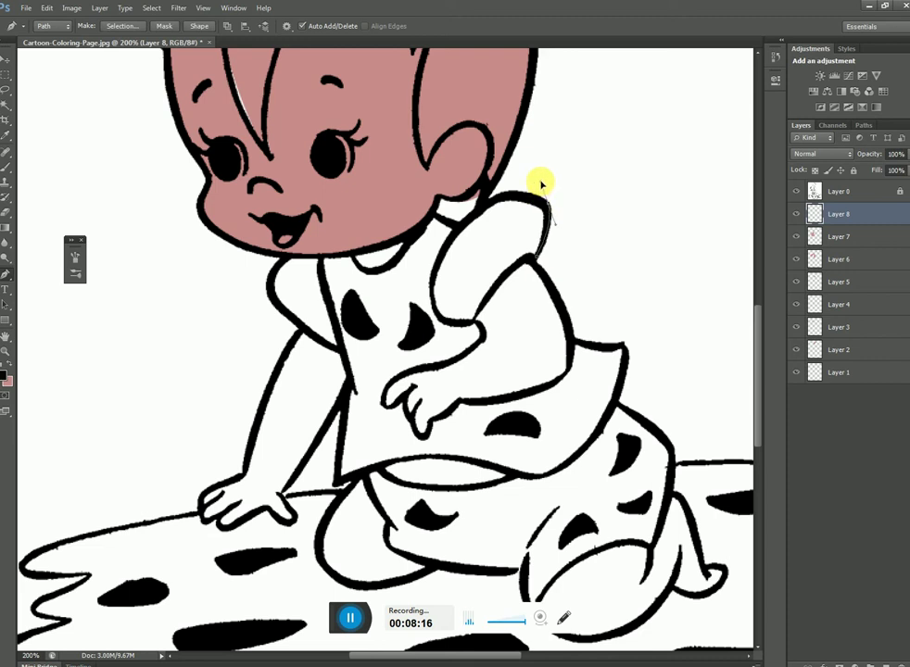
drag(542, 191, 549, 202)
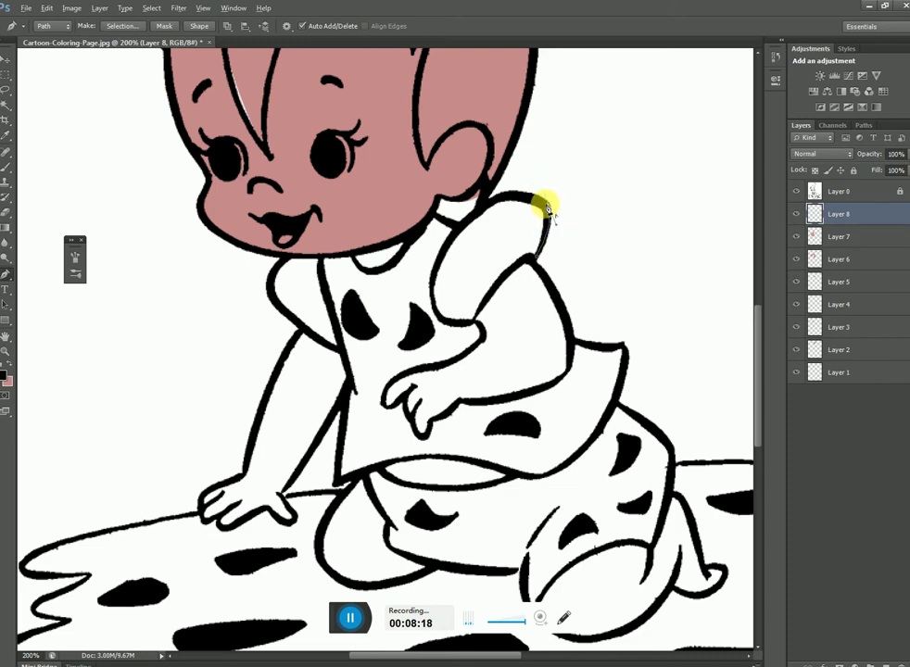
drag(473, 216, 423, 260)
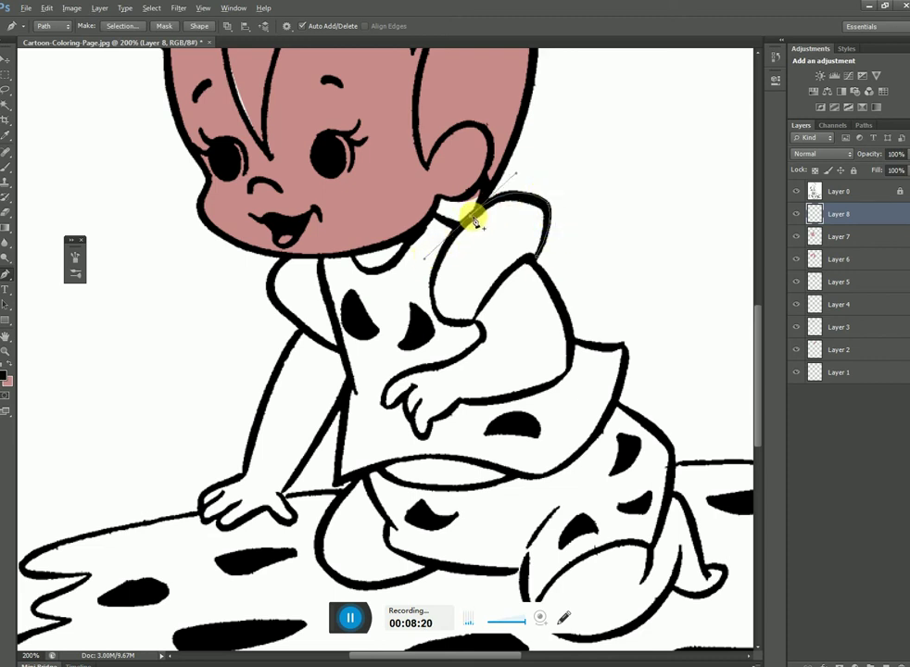
drag(435, 308, 460, 348)
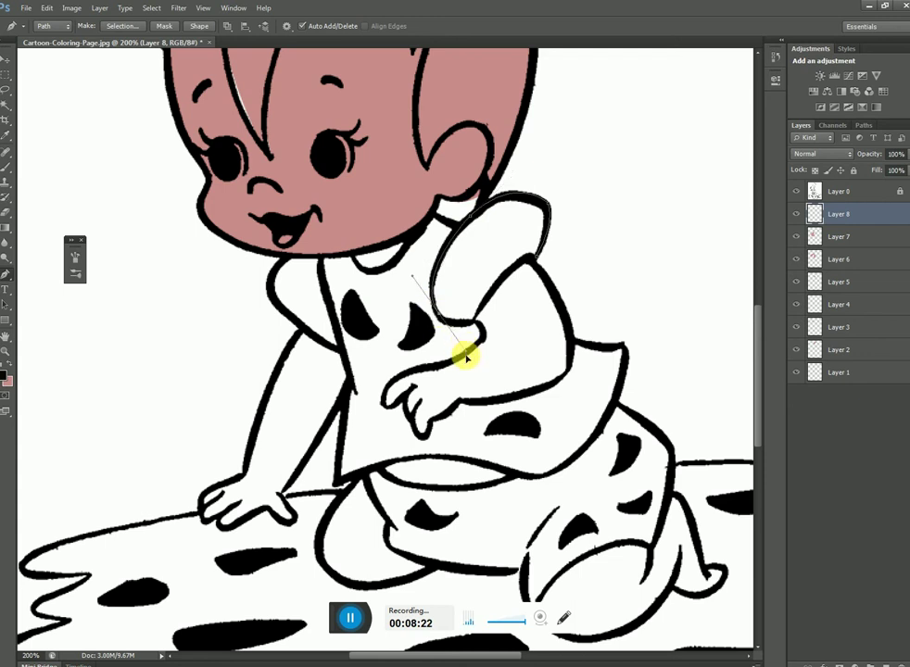
alt+click(438, 317)
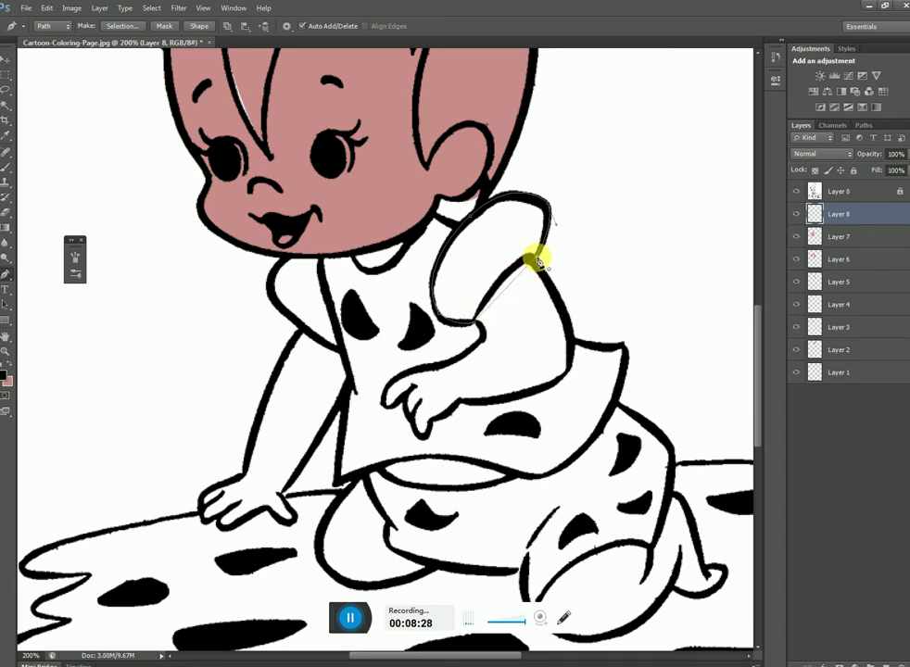
click(552, 222)
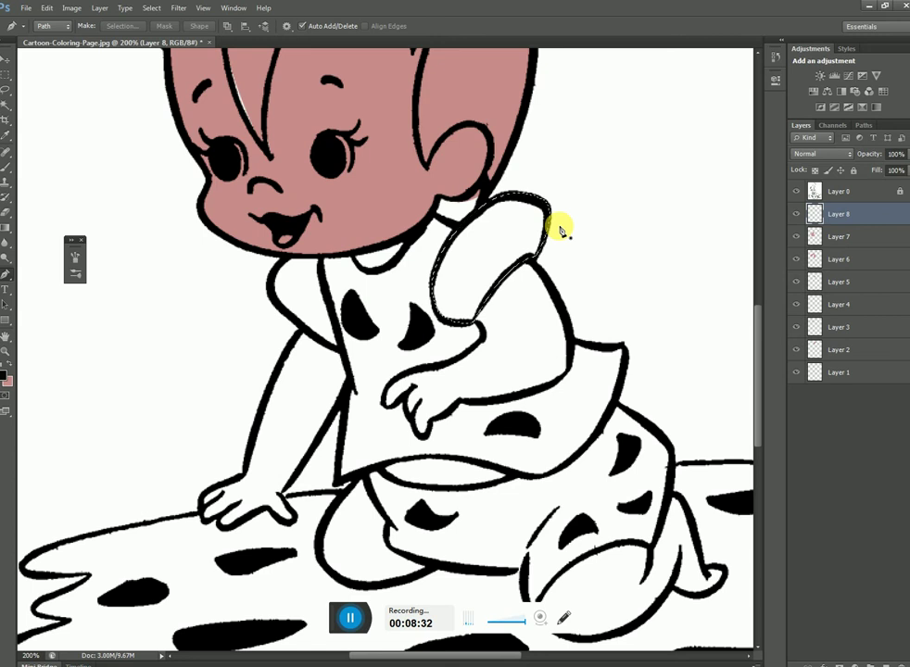
key(ctrl+Return)
key(ctrl+BackSpace)
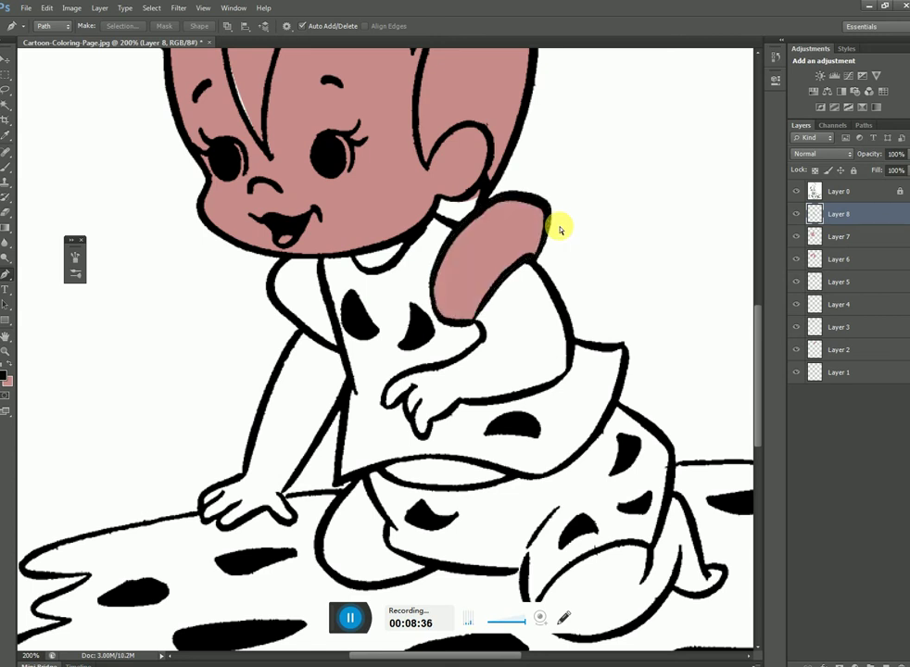
key(ctrl+shift+n)
click(554, 222)
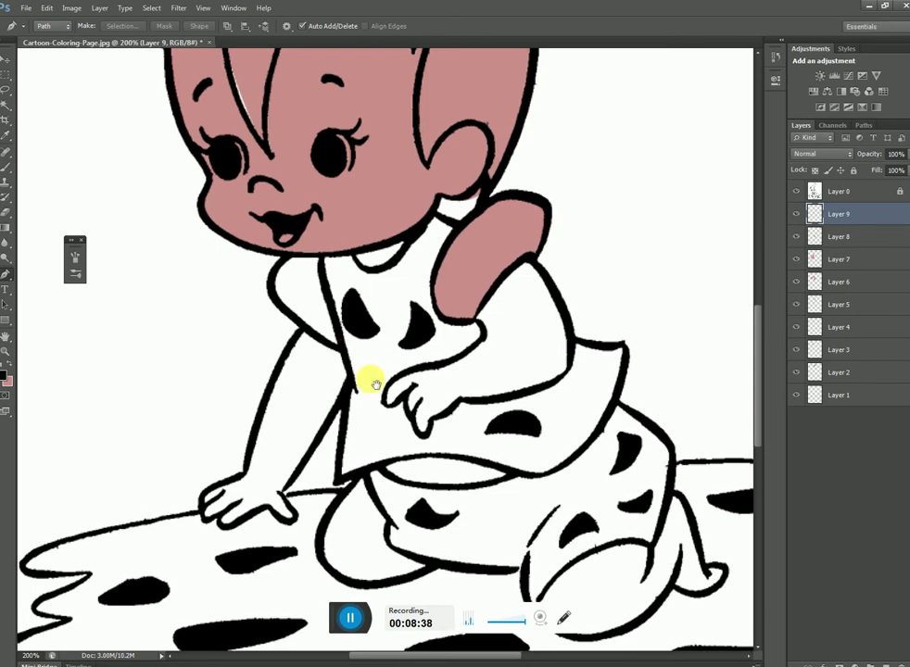
Step: Trace the shoulder area below the chin, fill it pink on Layer 9, and add Layer 10
drag(370, 383, 457, 407)
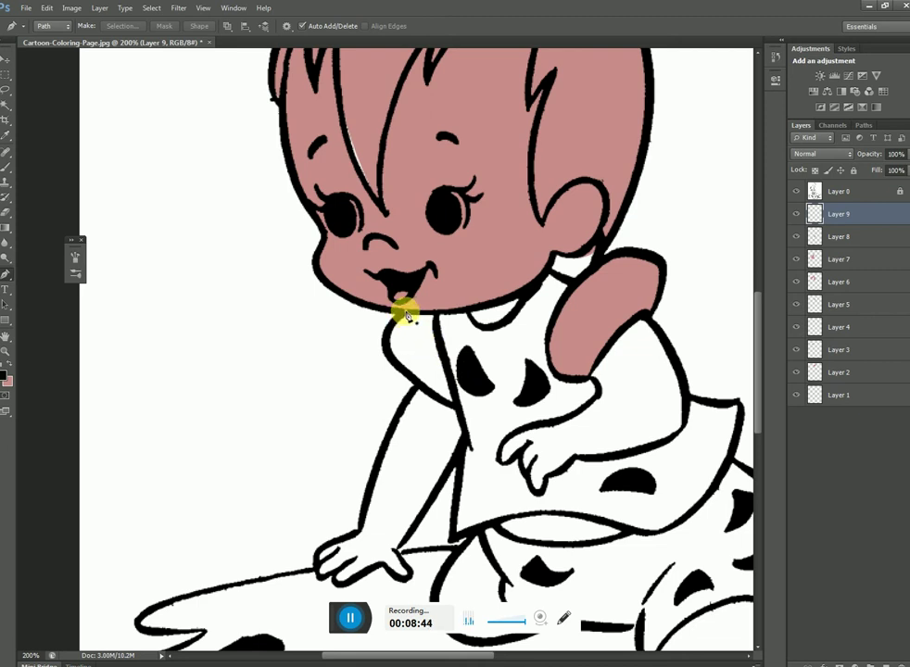
drag(405, 315, 386, 355)
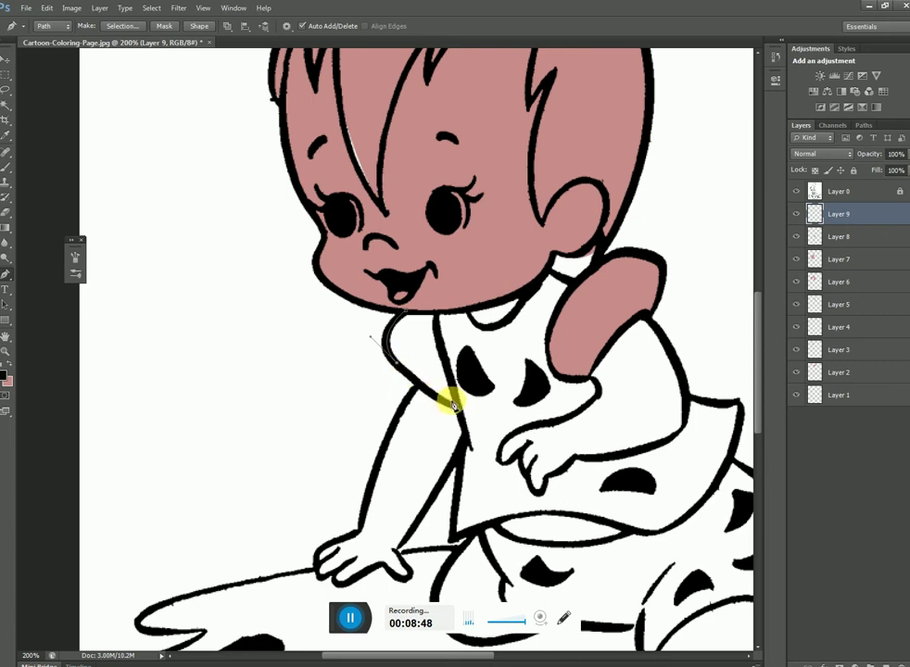
click(459, 411)
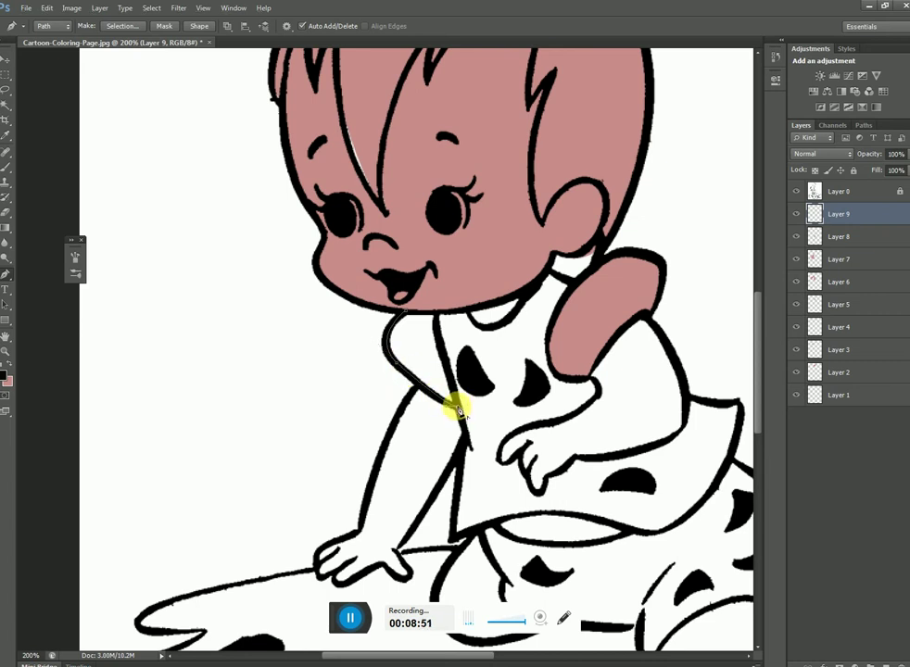
click(440, 316)
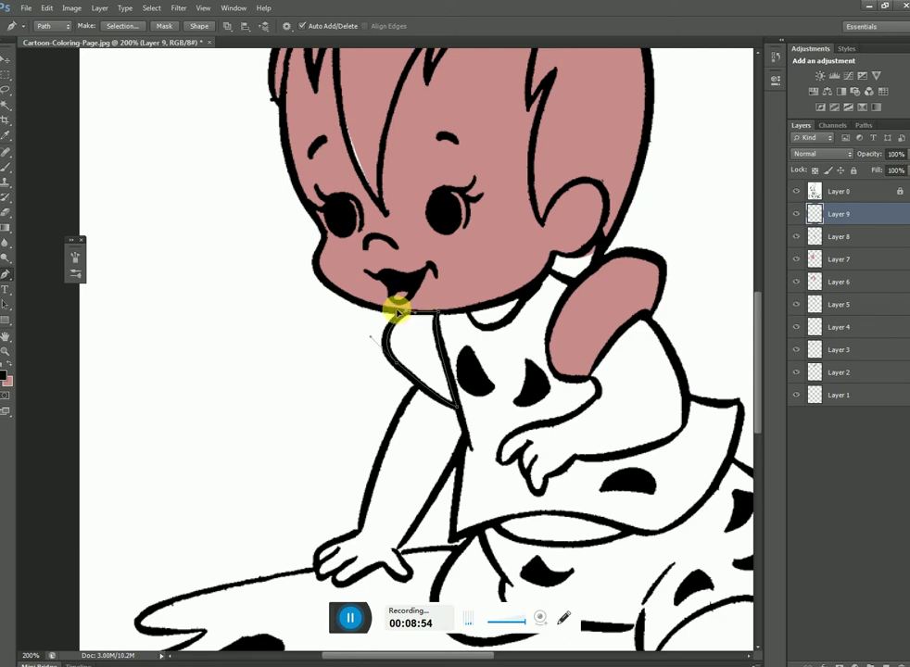
click(395, 309)
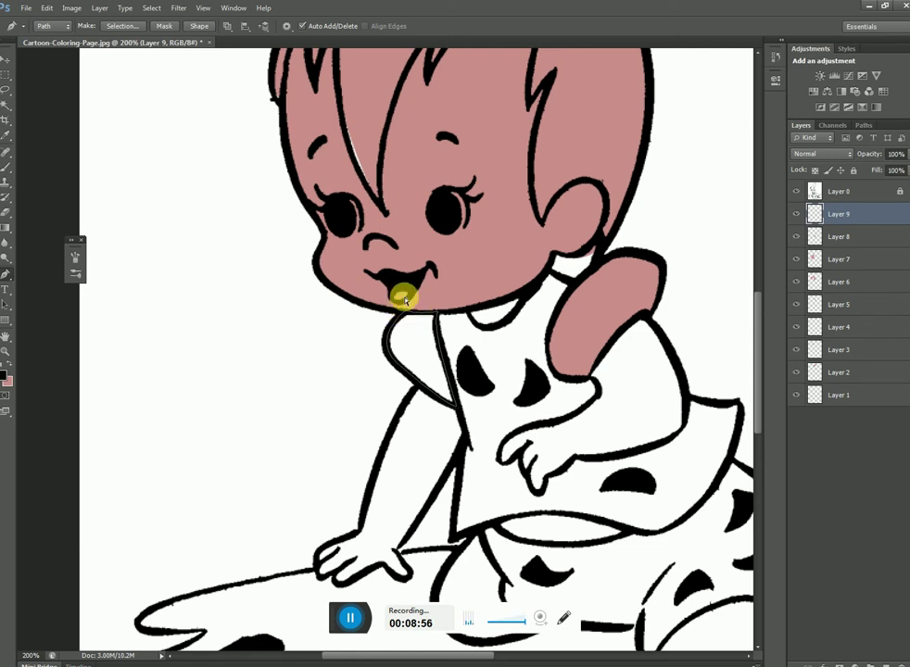
key(ctrl+Return)
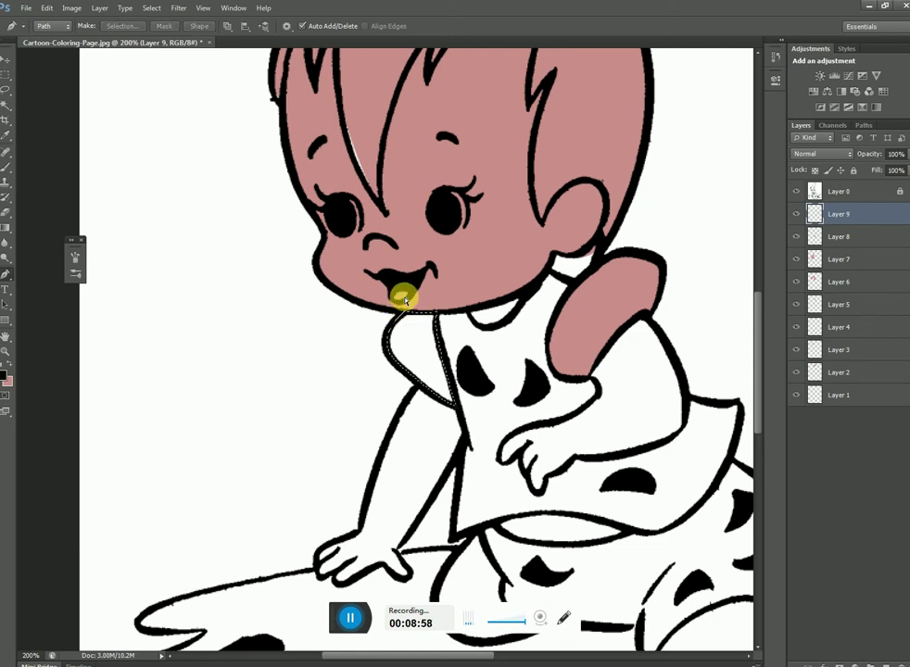
key(ctrl+BackSpace)
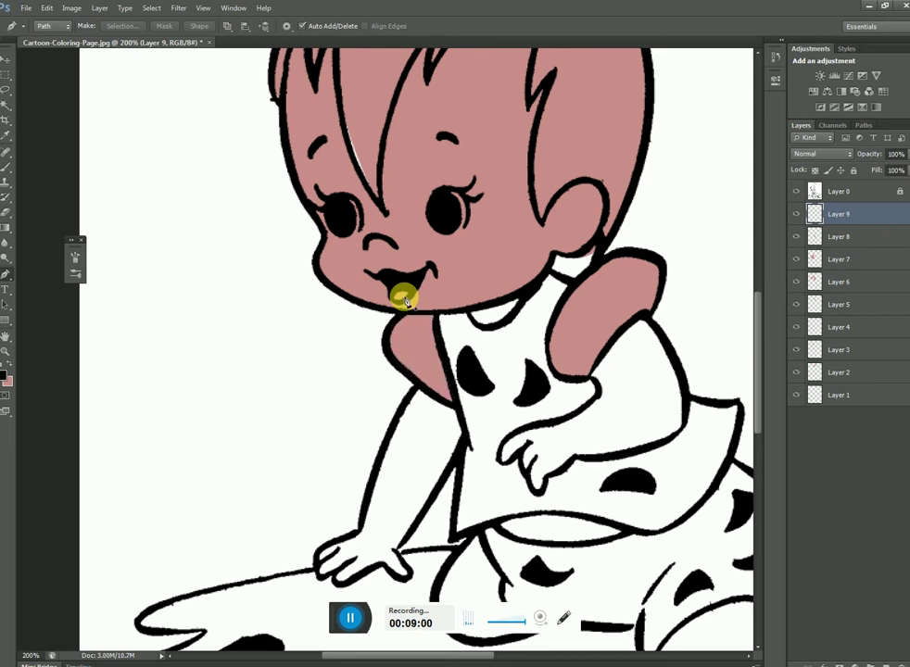
key(ctrl+shift+n)
key(Return)
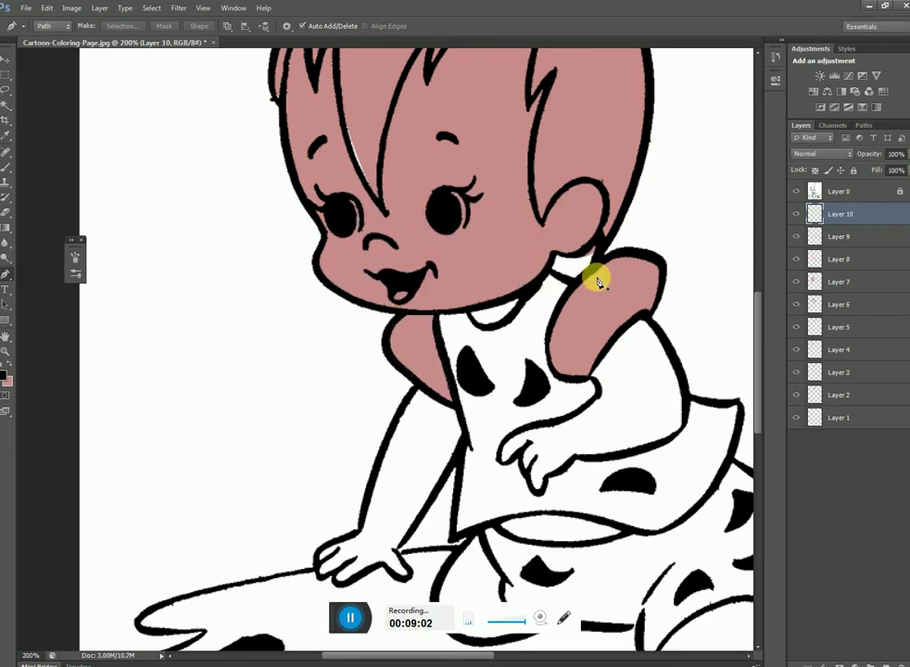
Step: Trace the bent arm with the Pen tool, from the dress edge around the hand and shoulder
drag(503, 452, 400, 422)
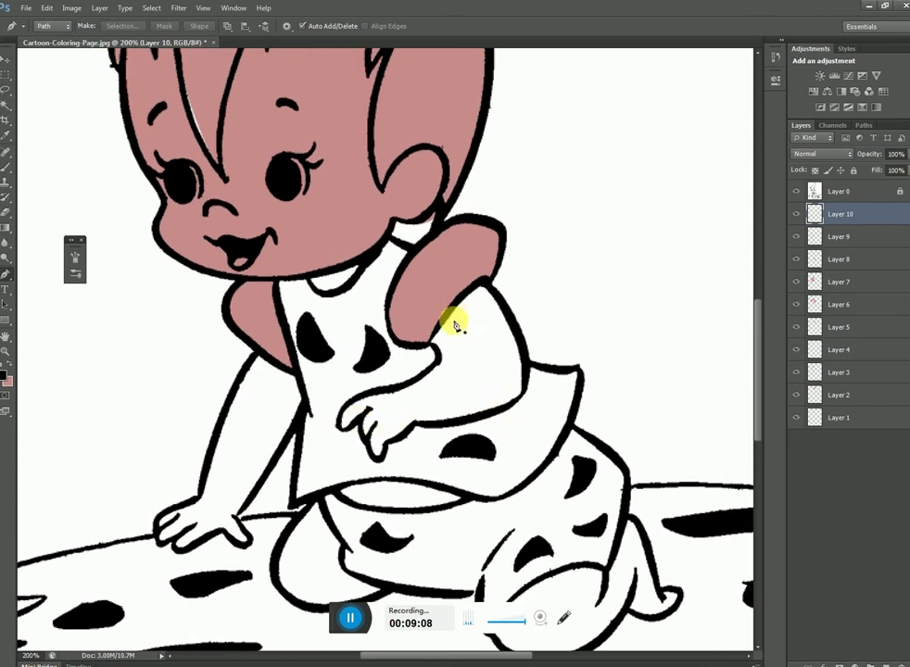
click(426, 347)
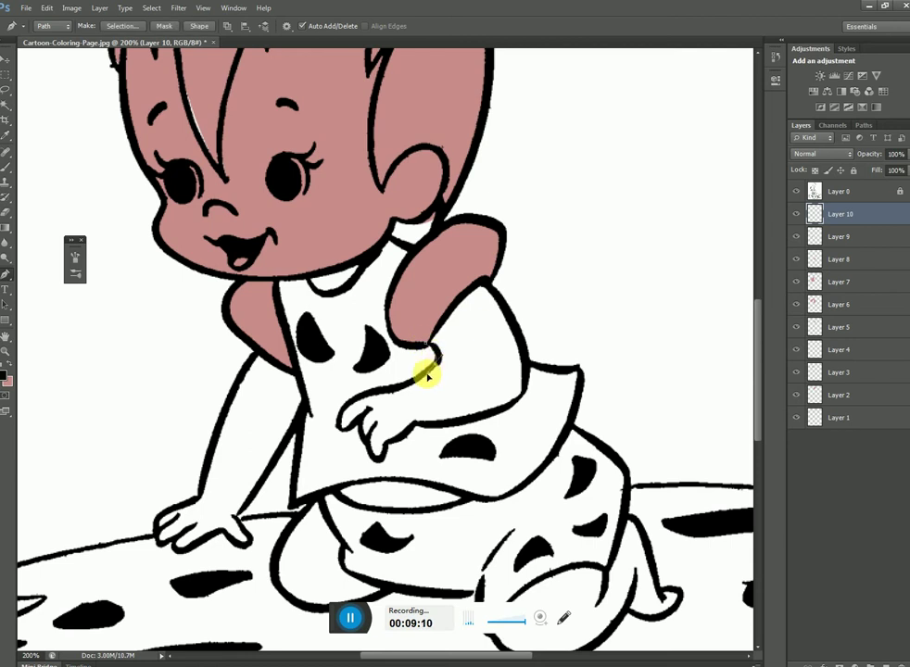
click(442, 369)
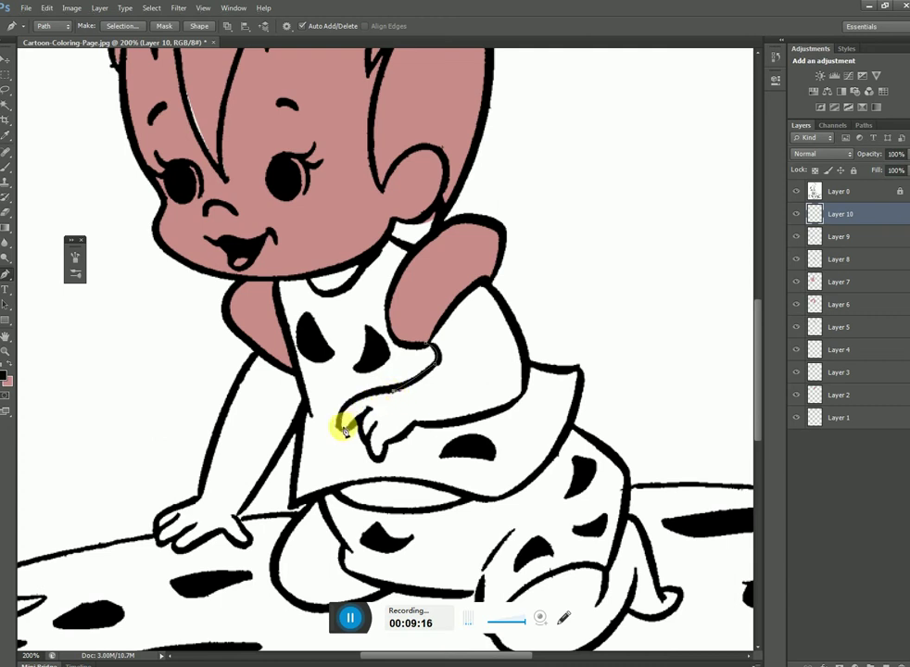
drag(340, 424, 327, 463)
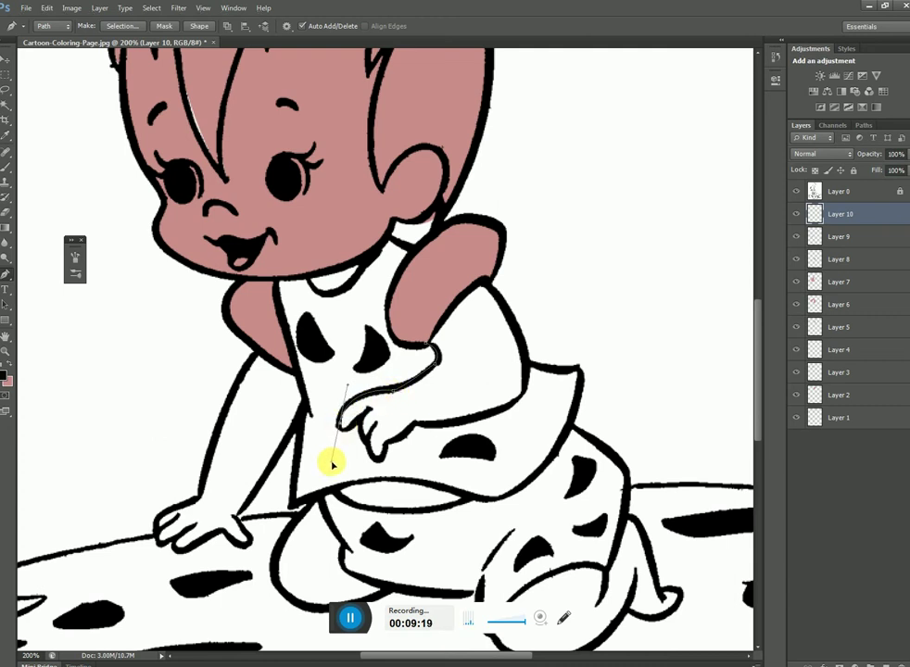
alt+click(340, 423)
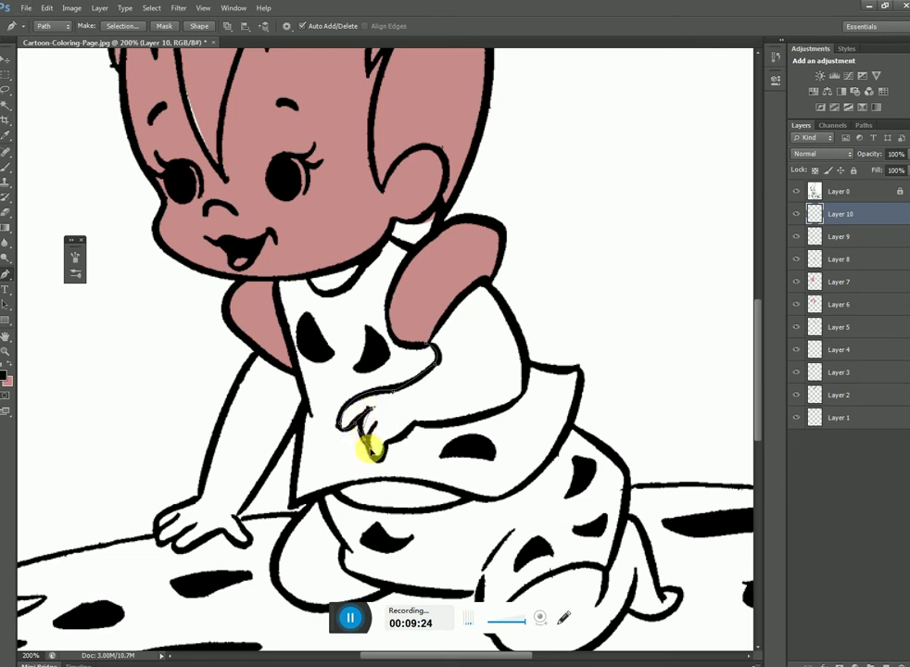
click(372, 450)
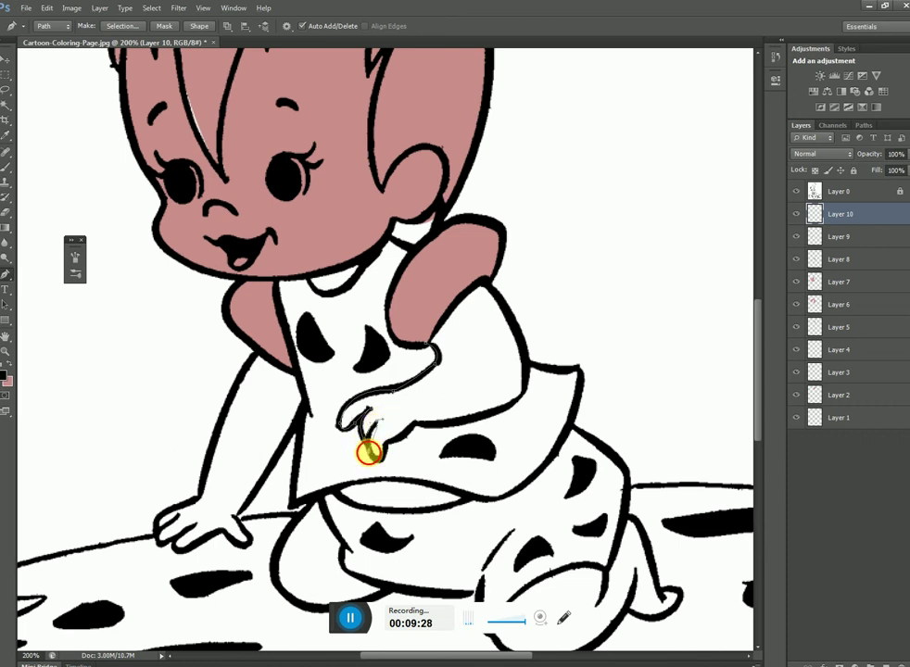
drag(370, 451, 420, 409)
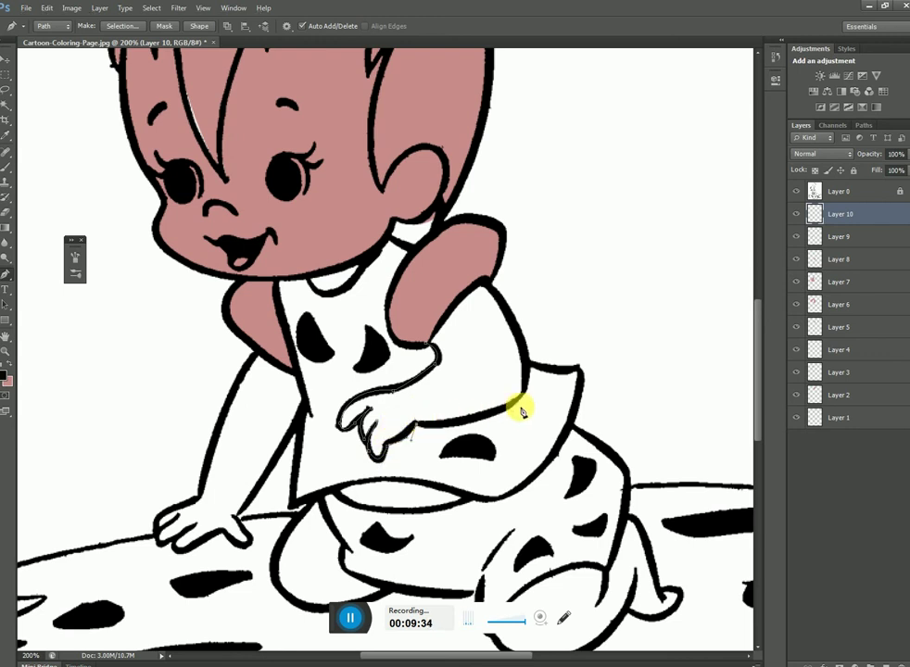
drag(518, 402, 536, 369)
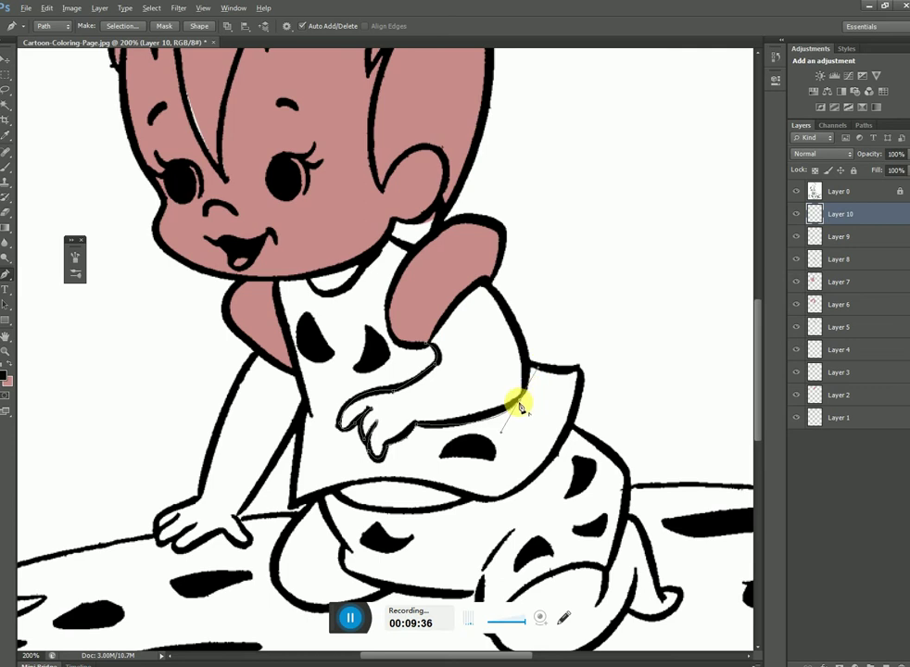
click(516, 325)
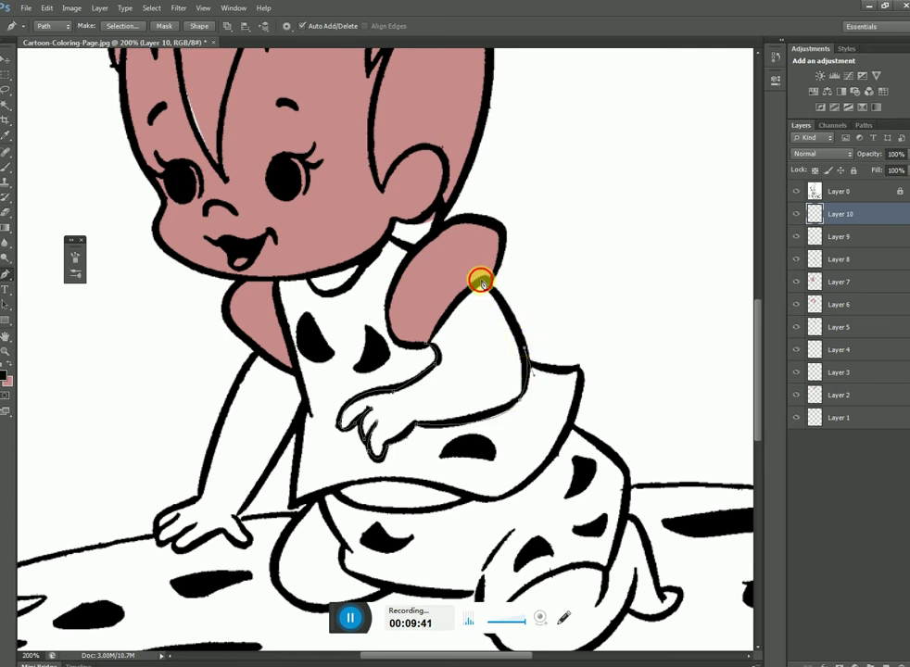
drag(480, 281, 450, 261)
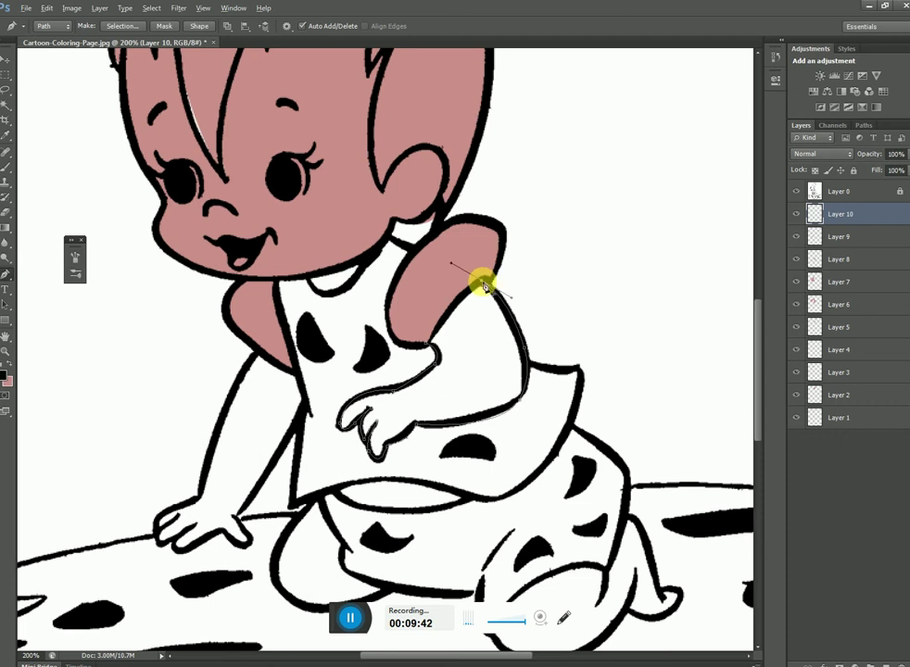
alt+click(481, 282)
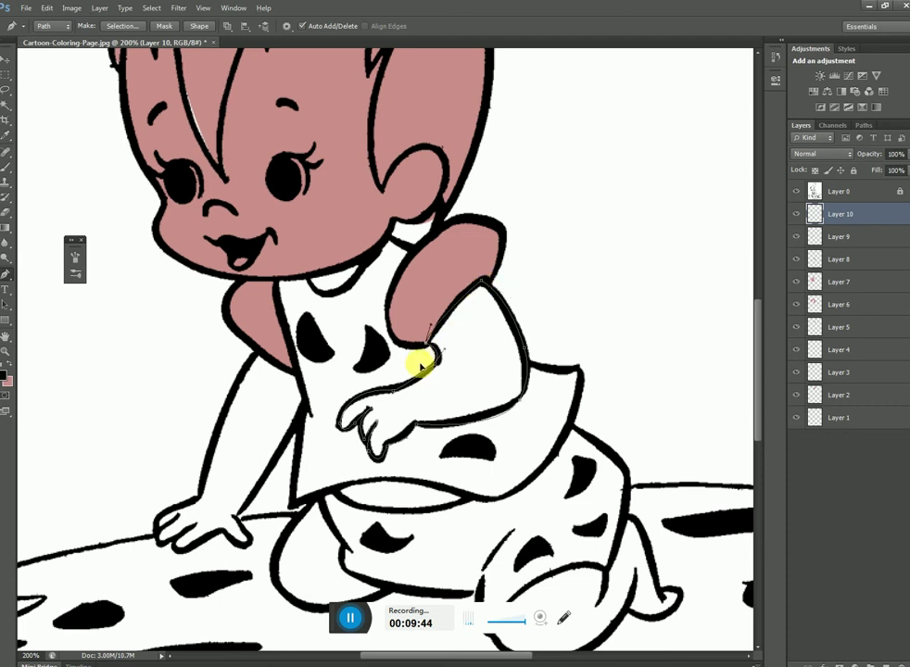
mouse_move(425, 344)
mouse_down()
mouse_move(410, 381)
mouse_move(450, 374)
mouse_up()
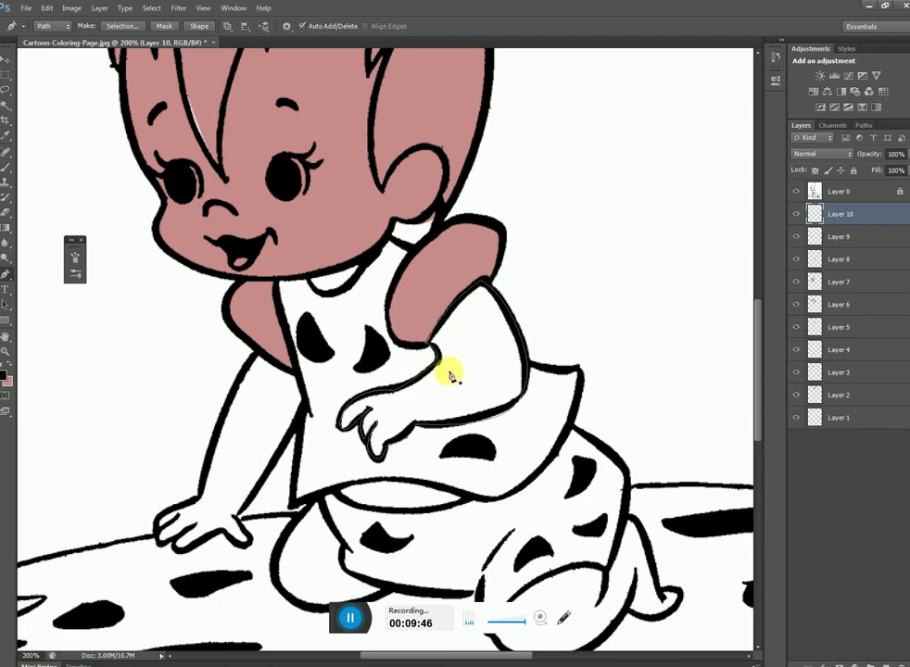
Step: Convert the arm path to a selection, fill it pink on Layer 10, and deselect
key(ctrl+Return)
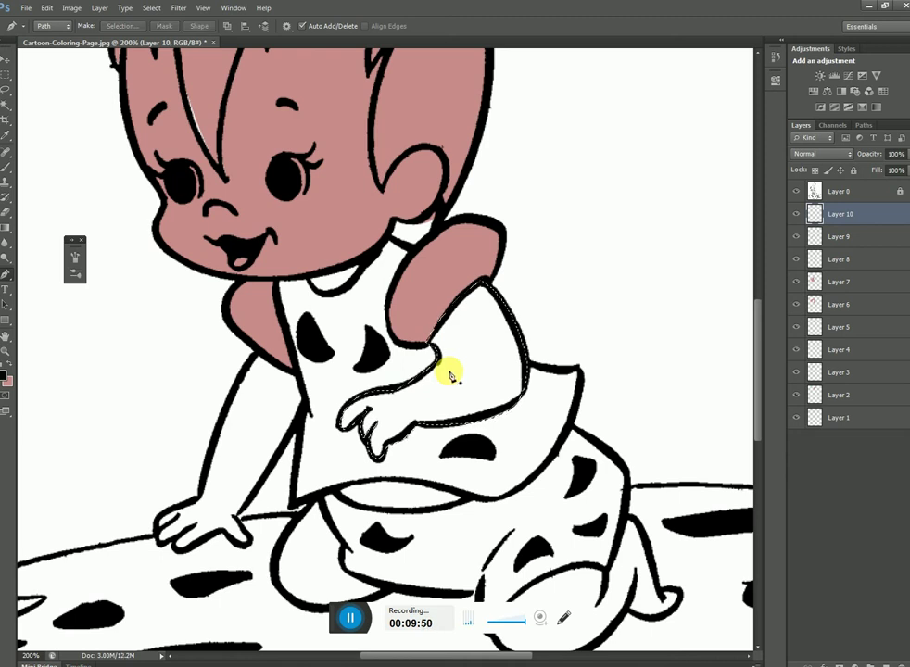
key(ctrl+BackSpace)
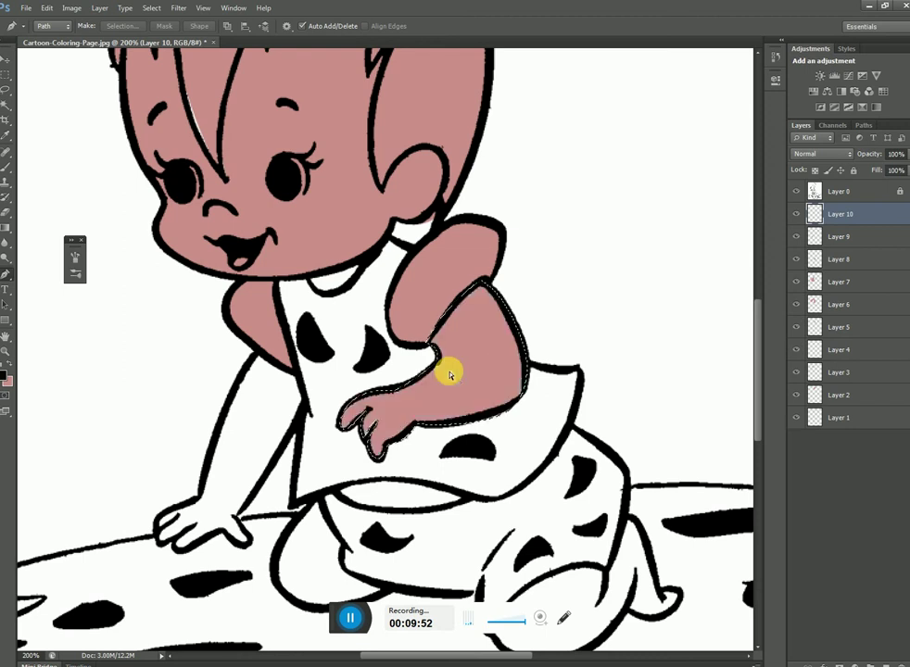
key(ctrl+d)
drag(449, 375, 477, 398)
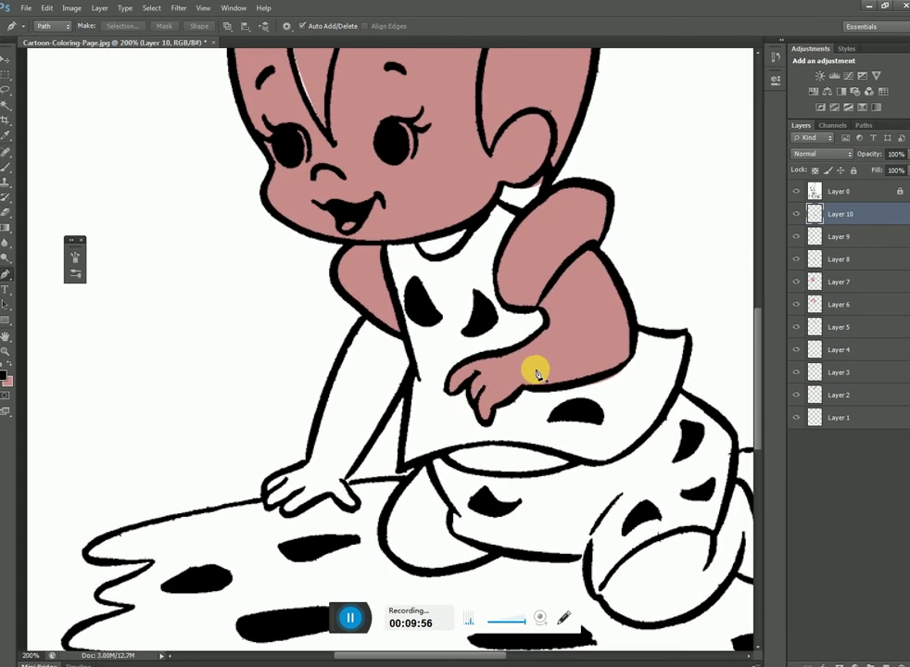
Step: Add Layer 11 and trace the resting arm's outline down around the thumb and hand
key(ctrl+shift+alt+n)
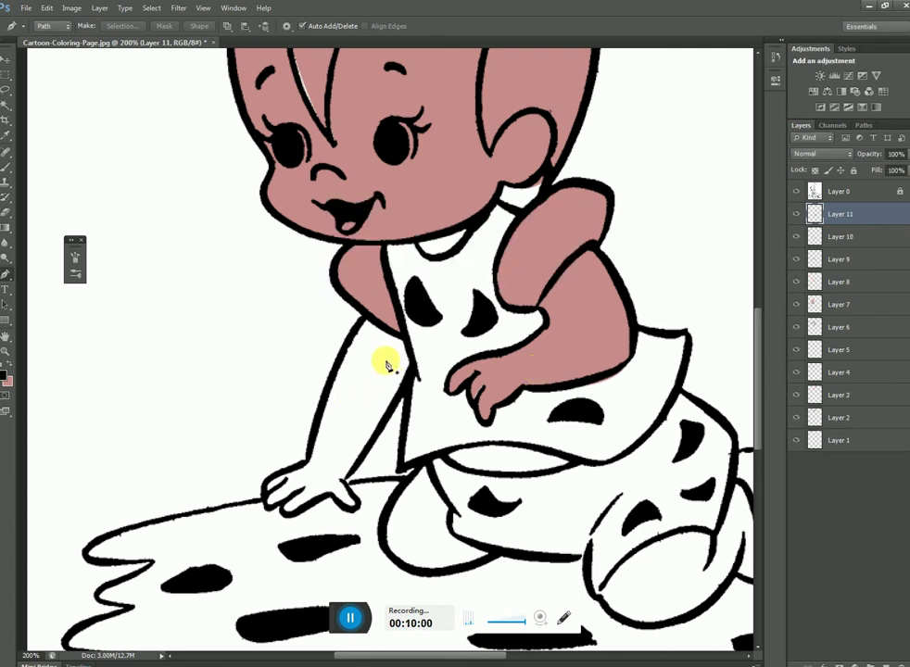
scroll(412, 365, down, 2)
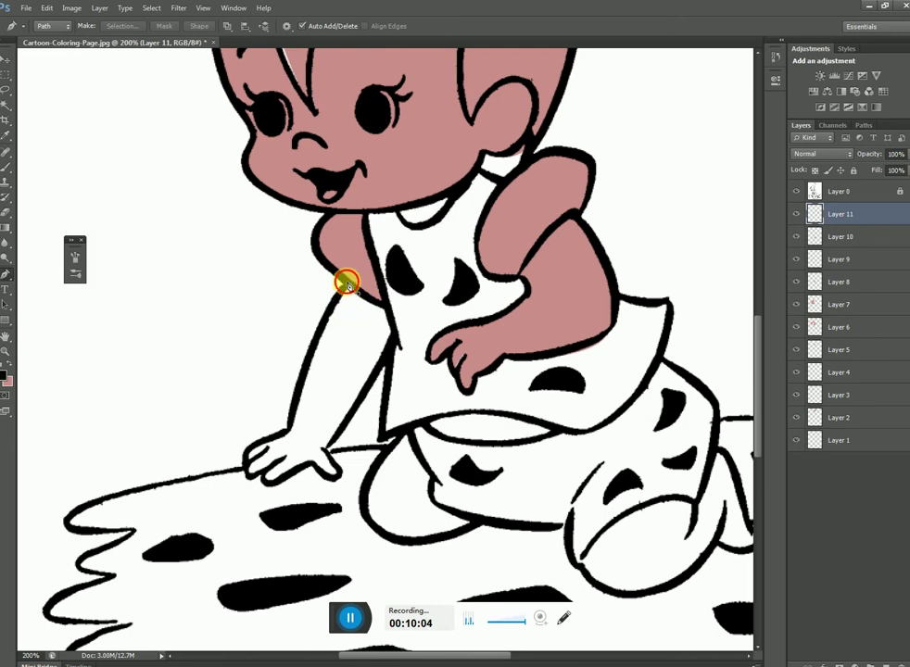
click(345, 283)
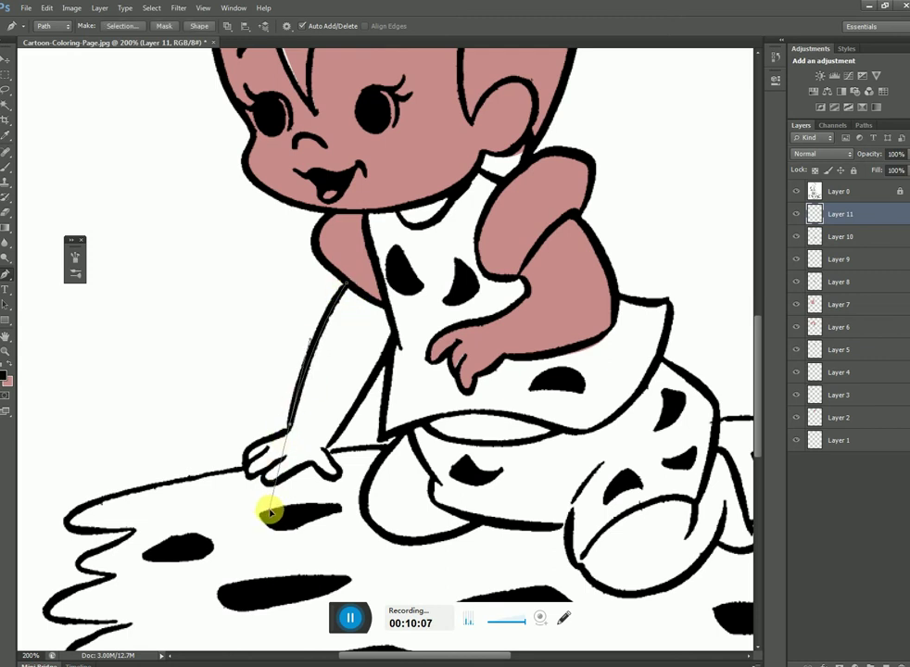
click(290, 426)
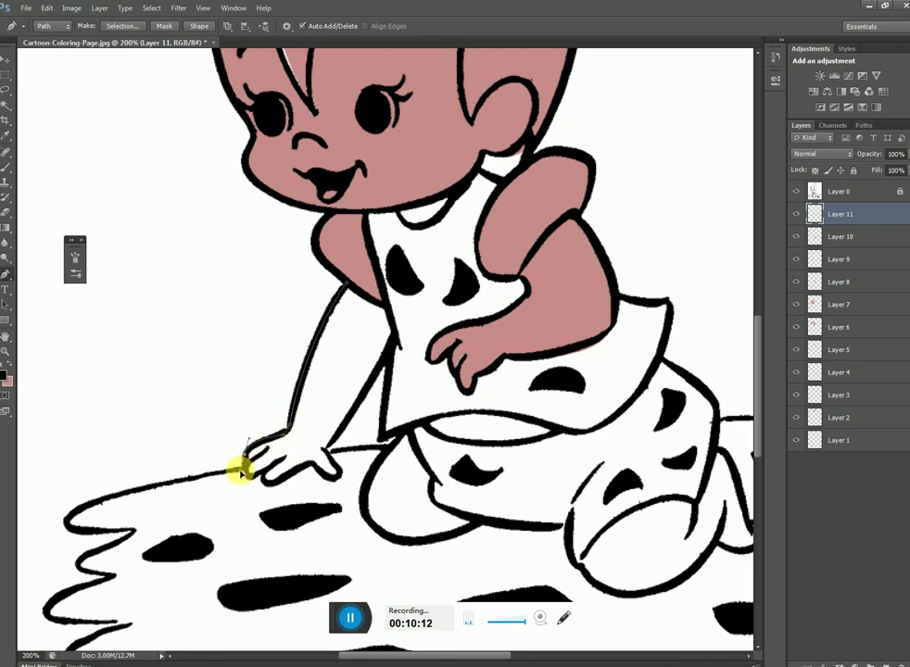
click(250, 462)
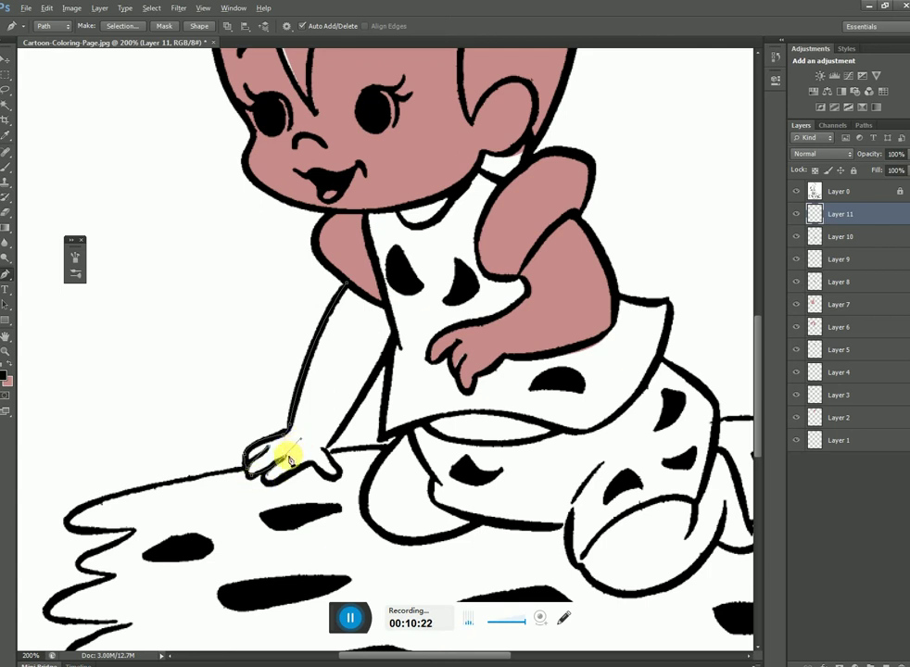
key(alt)
drag(269, 482, 294, 482)
click(268, 480)
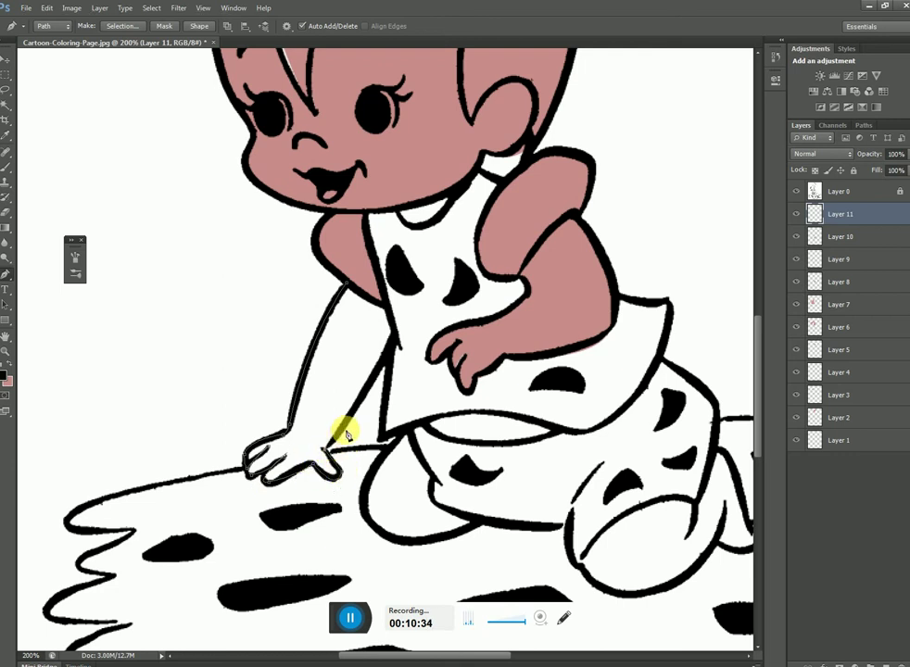
Step: Close the arm path up the dress edge, fill it pink, and deselect
click(399, 342)
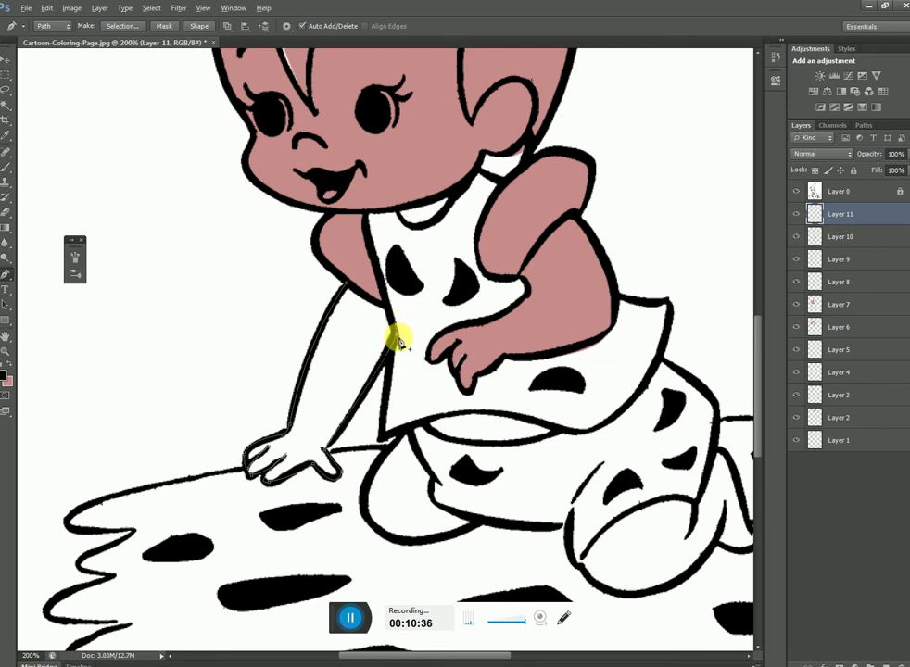
click(390, 315)
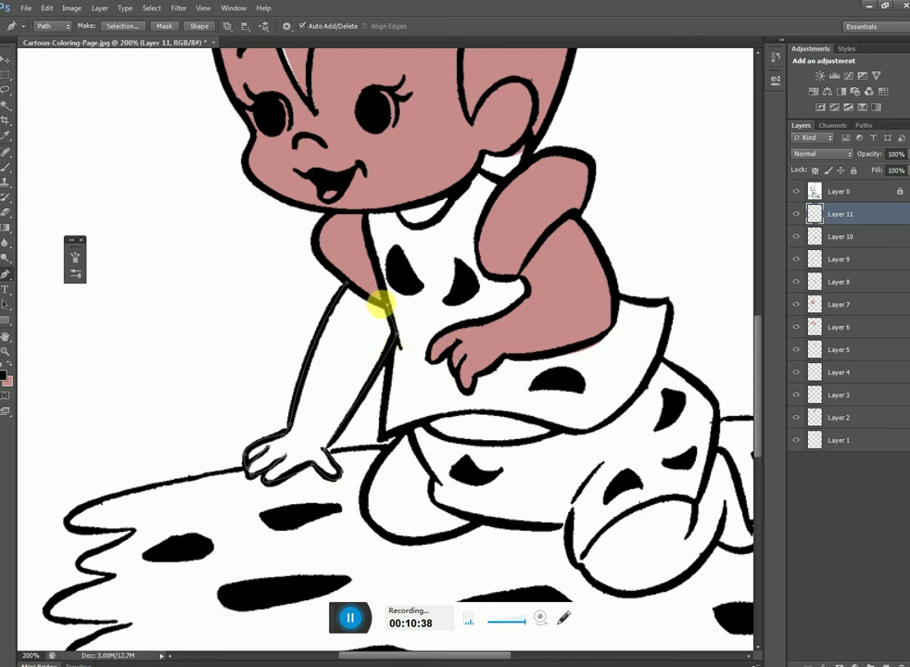
click(344, 276)
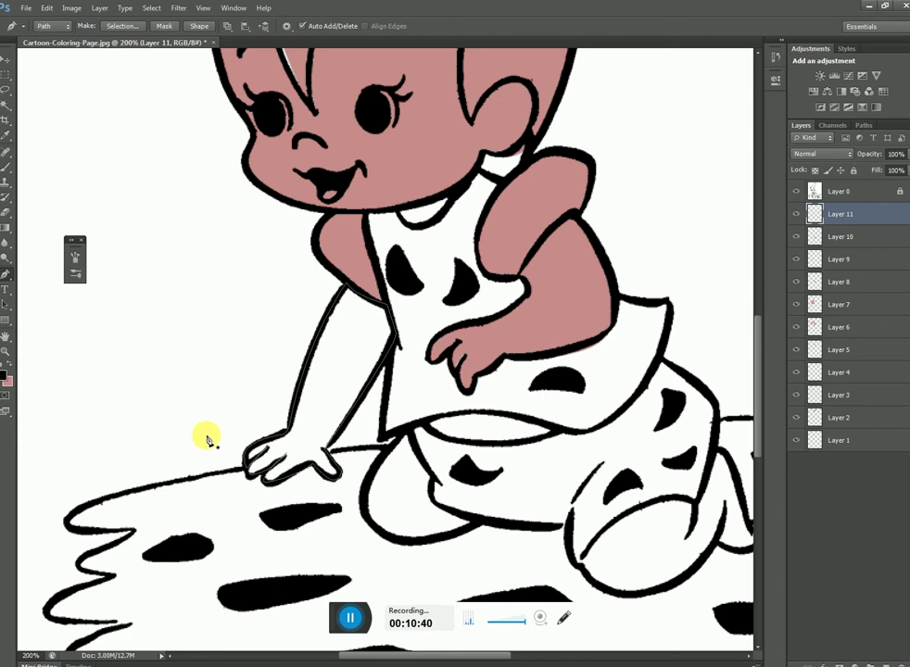
key(ctrl+Return)
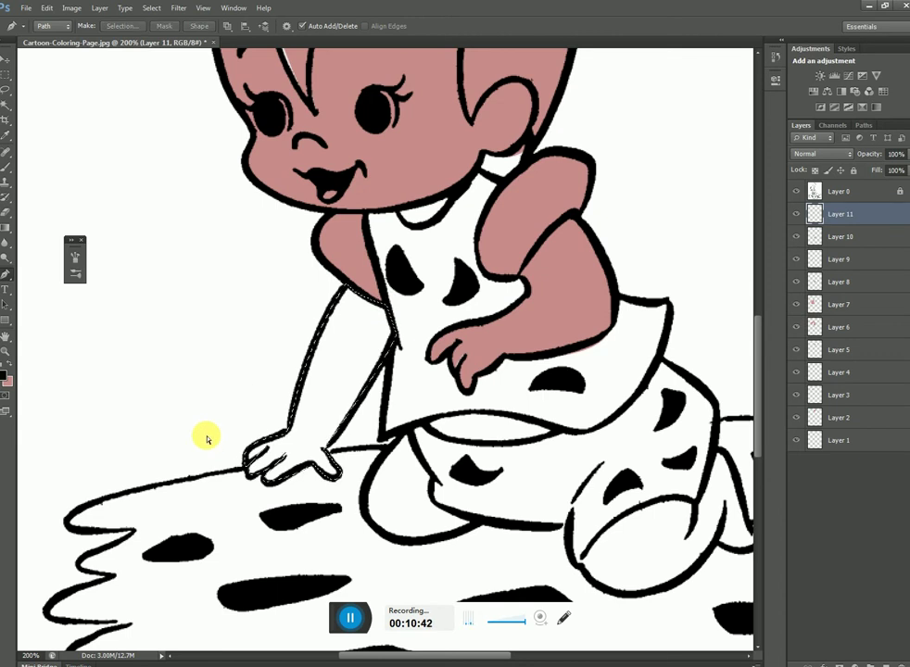
key(ctrl+BackSpace)
key(ctrl+d)
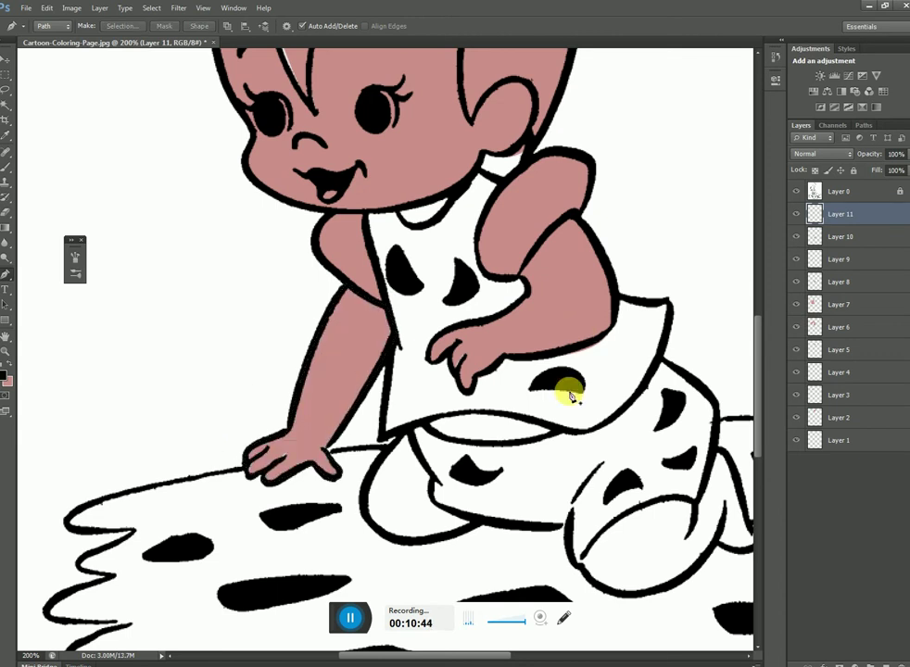
click(595, 428)
Step: Trace the dress outline along the neckline, down the left edge and along the hem
drag(595, 428, 503, 448)
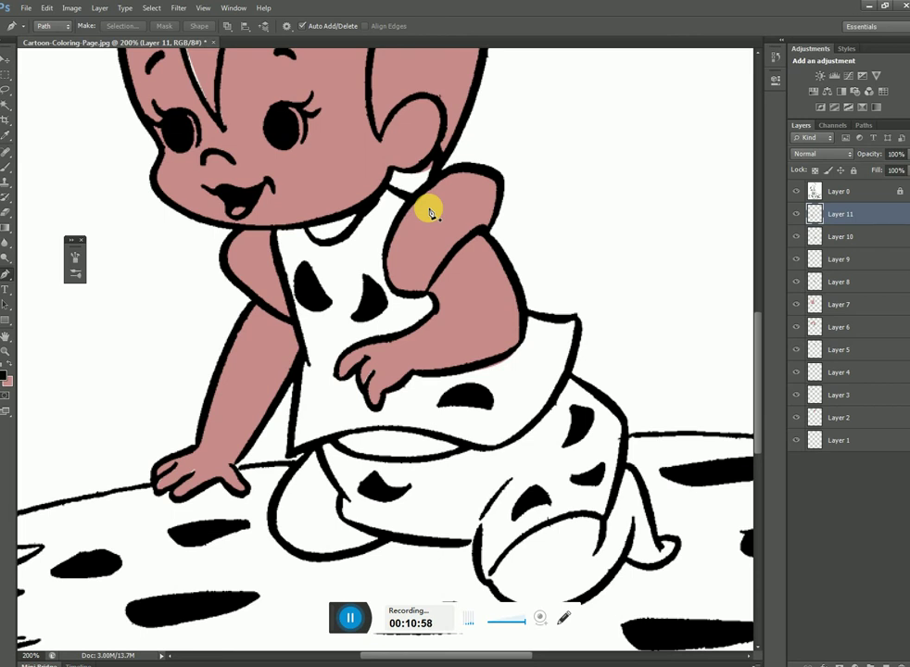
mouse_move(400, 192)
mouse_down()
mouse_move(383, 186)
mouse_move(353, 216)
mouse_move(369, 223)
mouse_up()
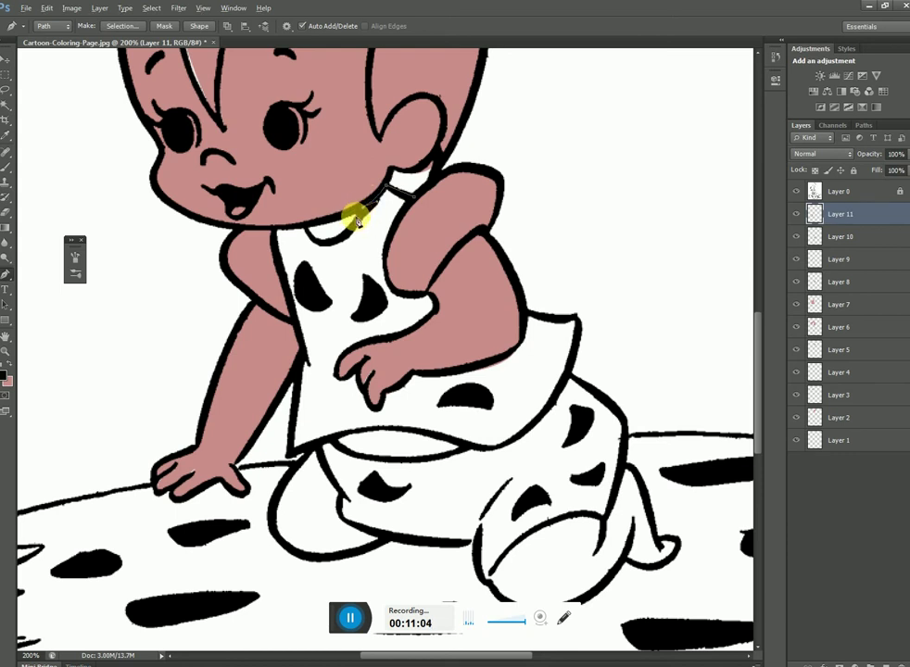
mouse_move(303, 227)
mouse_down()
mouse_move(257, 190)
mouse_move(267, 176)
mouse_up()
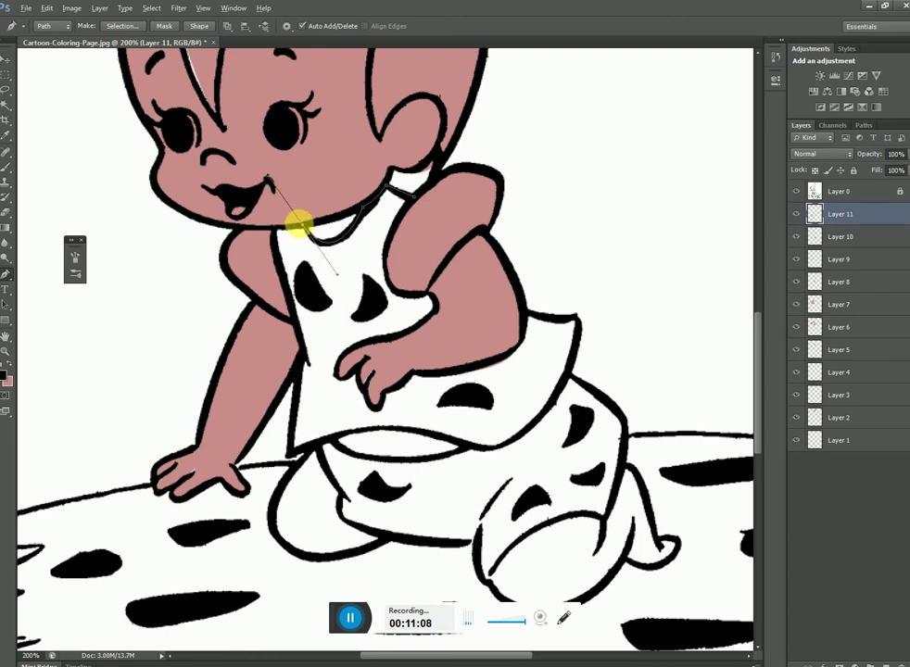
click(274, 228)
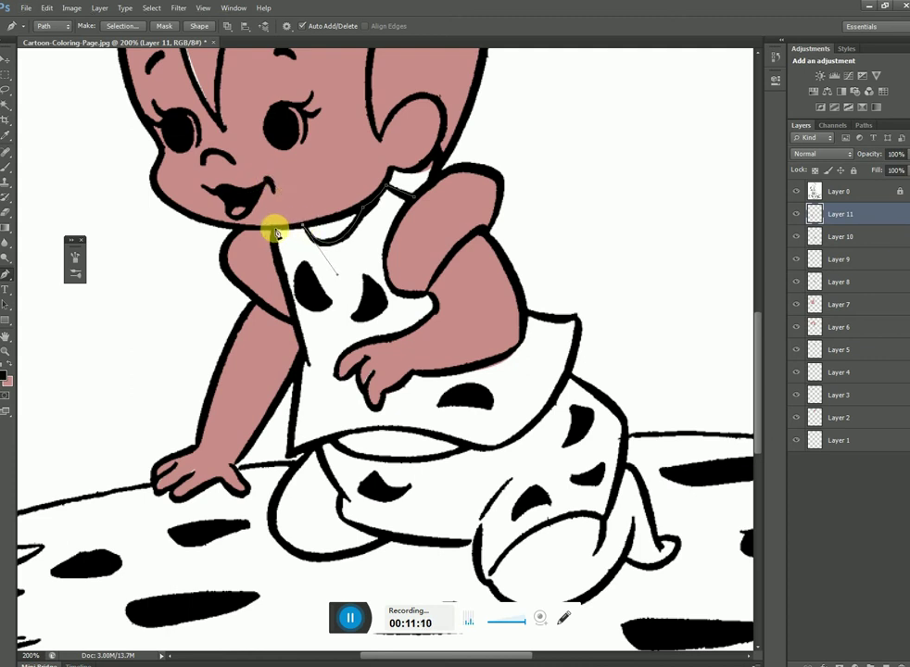
click(309, 360)
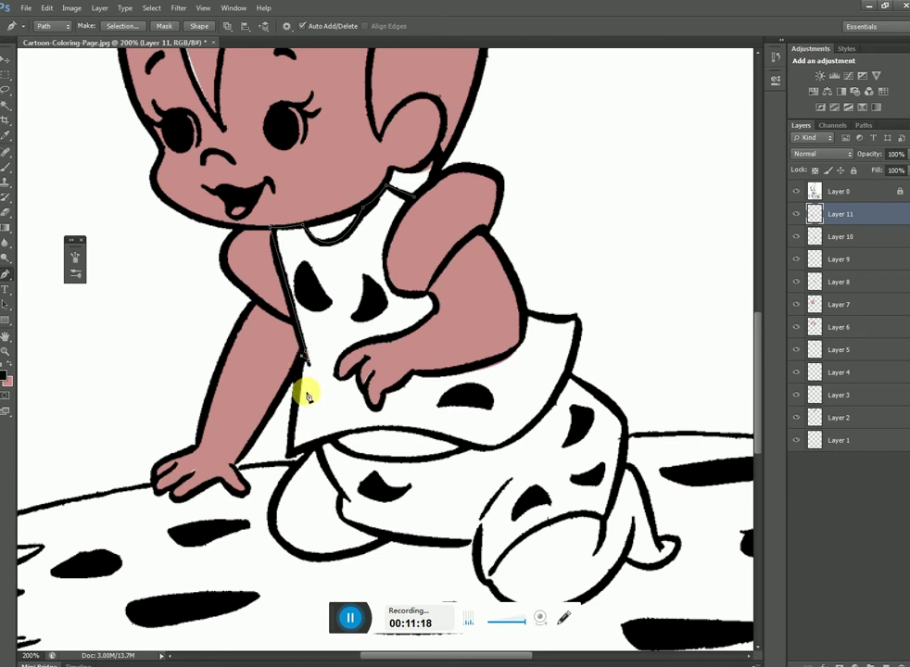
click(290, 452)
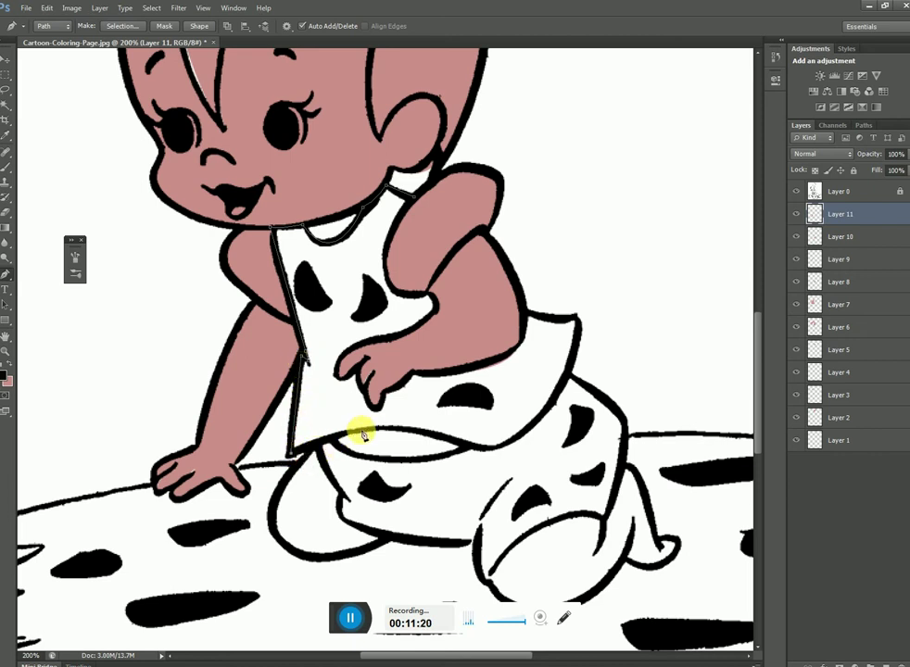
click(408, 428)
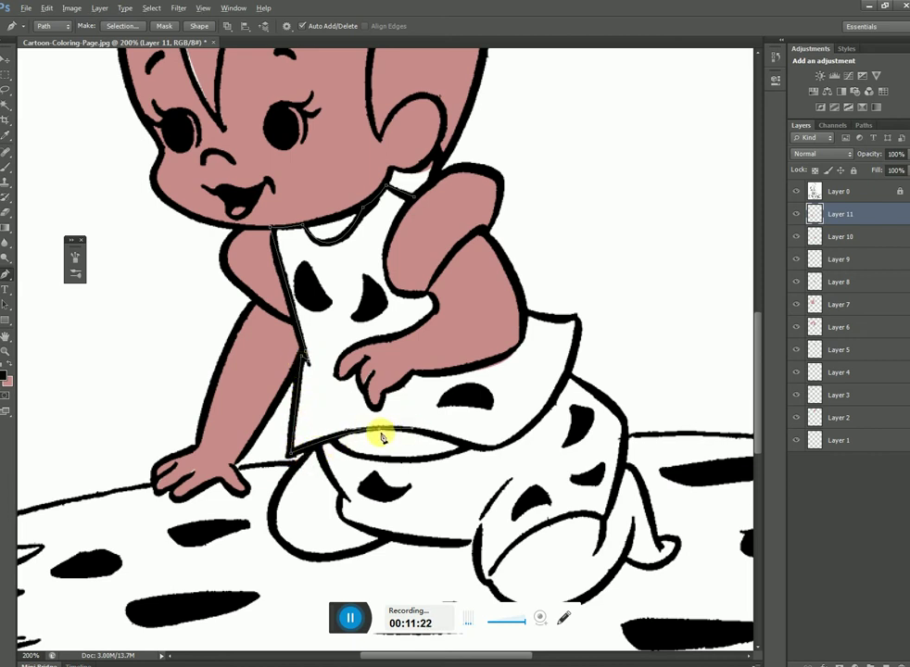
mouse_move(481, 450)
mouse_down()
mouse_move(534, 456)
mouse_move(548, 469)
mouse_up()
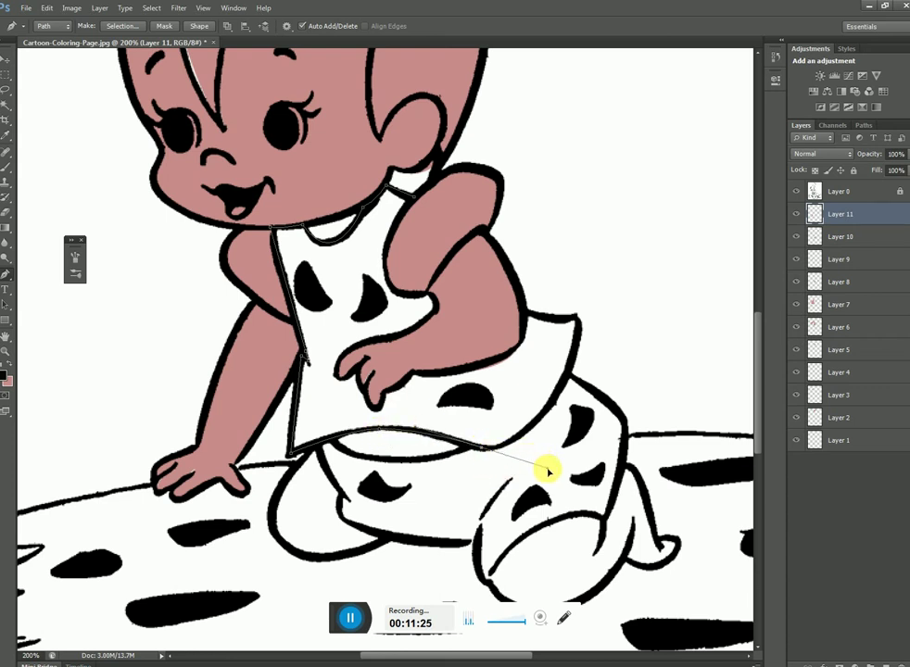
alt+click(483, 449)
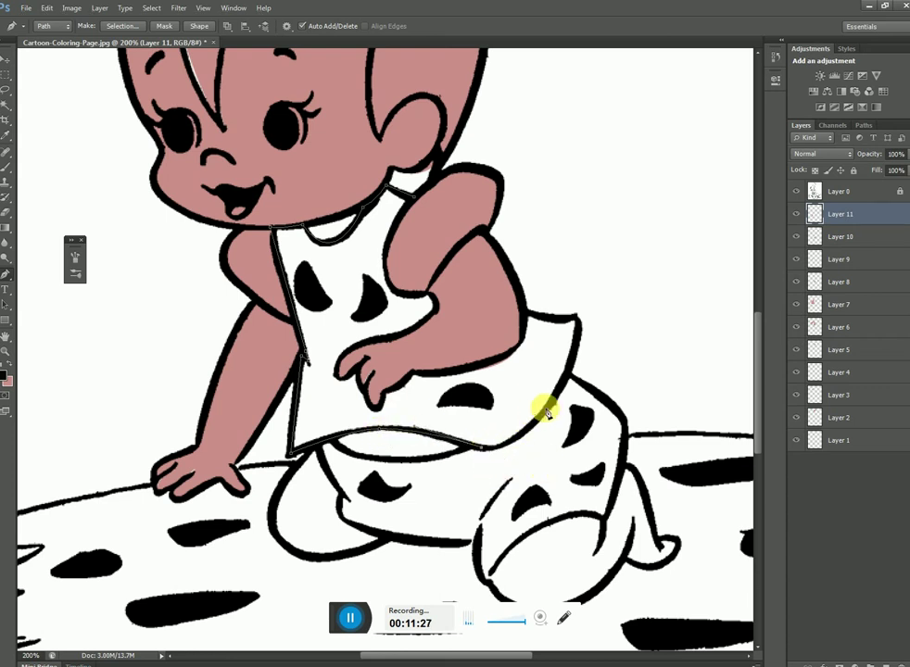
Step: Complete the dress outline up the right side and close it at the shoulder
drag(583, 342, 559, 400)
alt+click(576, 316)
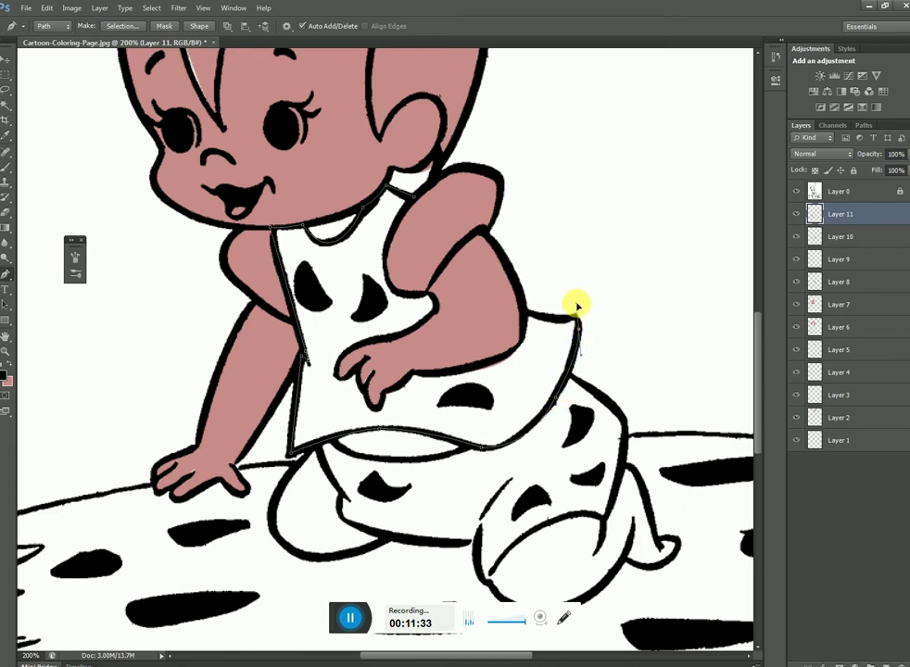
mouse_move(578, 318)
mouse_down()
mouse_move(581, 339)
mouse_move(566, 319)
mouse_up()
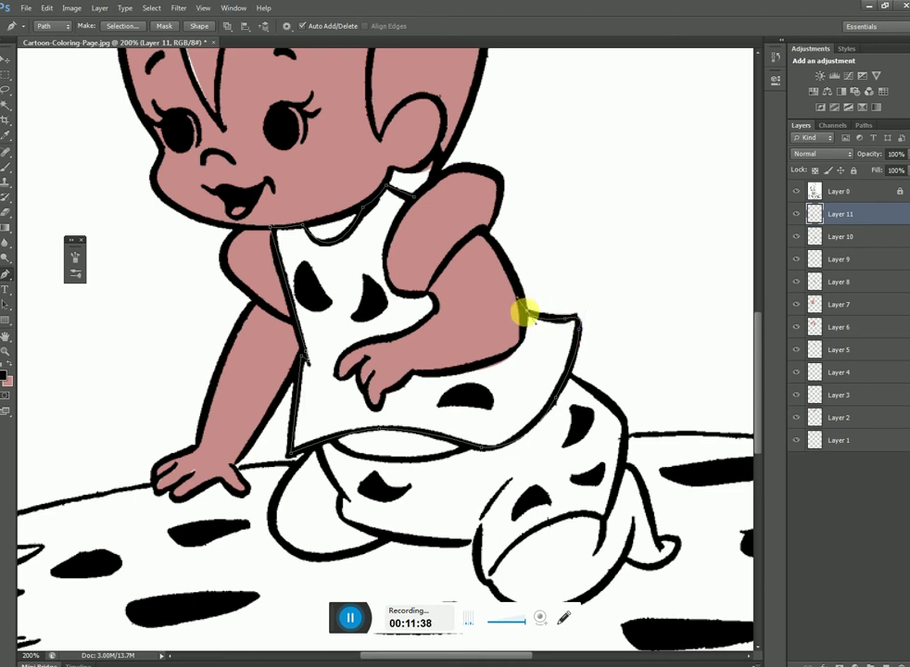
click(528, 316)
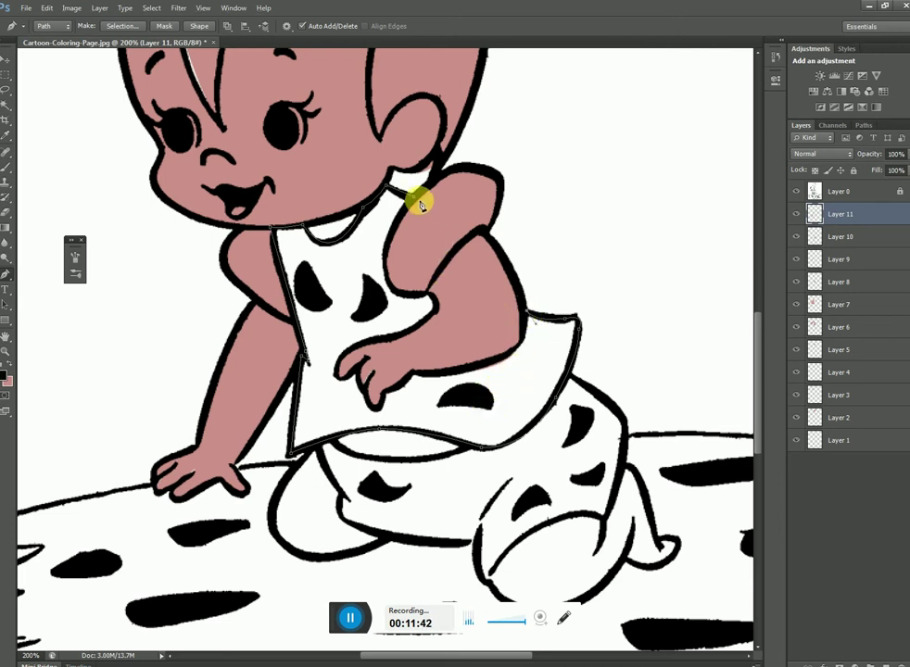
drag(416, 199, 404, 104)
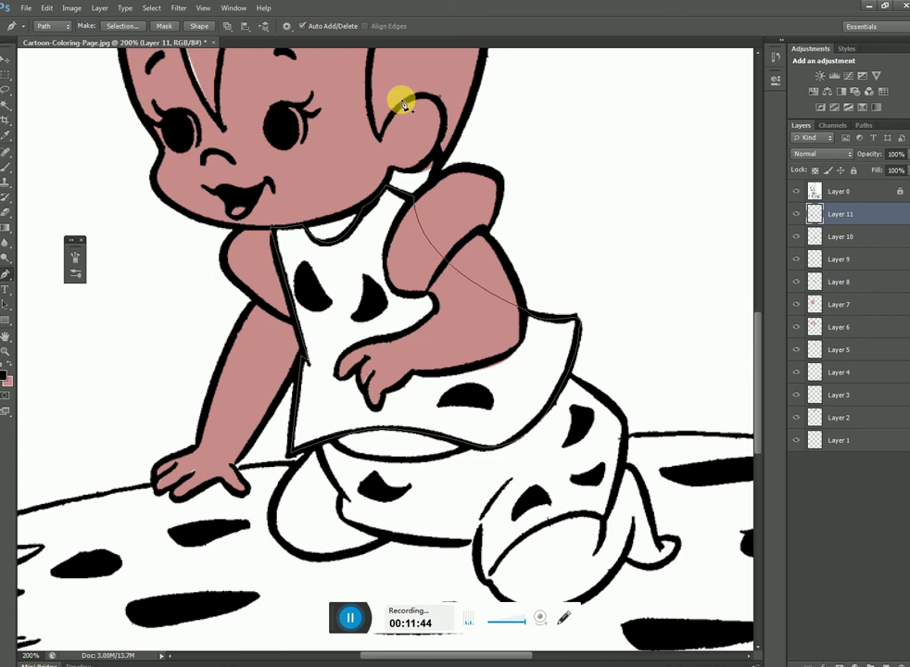
Step: Convert the dress outline to a selection, fill it pink on new Layer 12, and deselect
key(ctrl+Return)
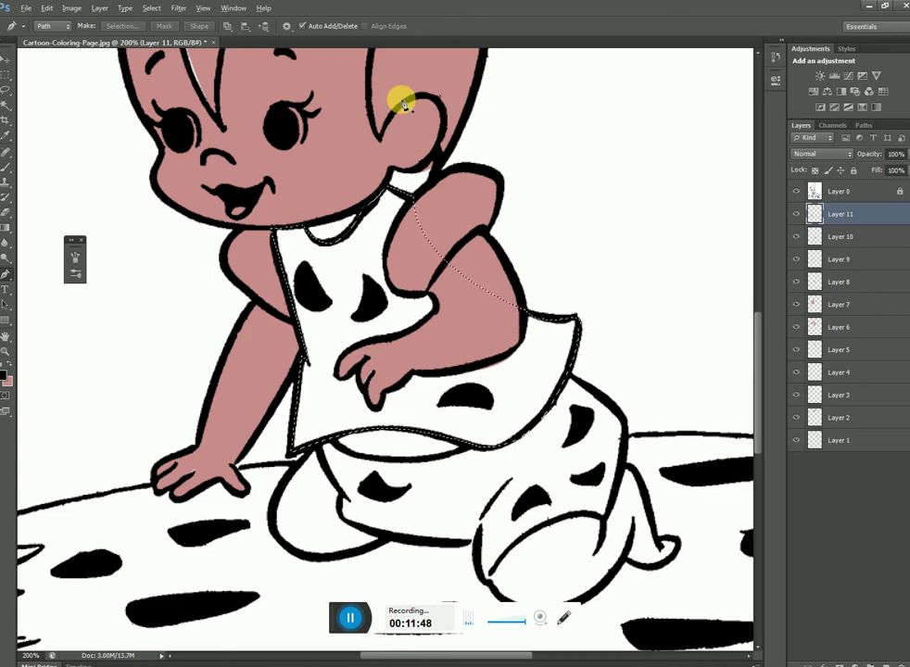
key(ctrl+shift+n)
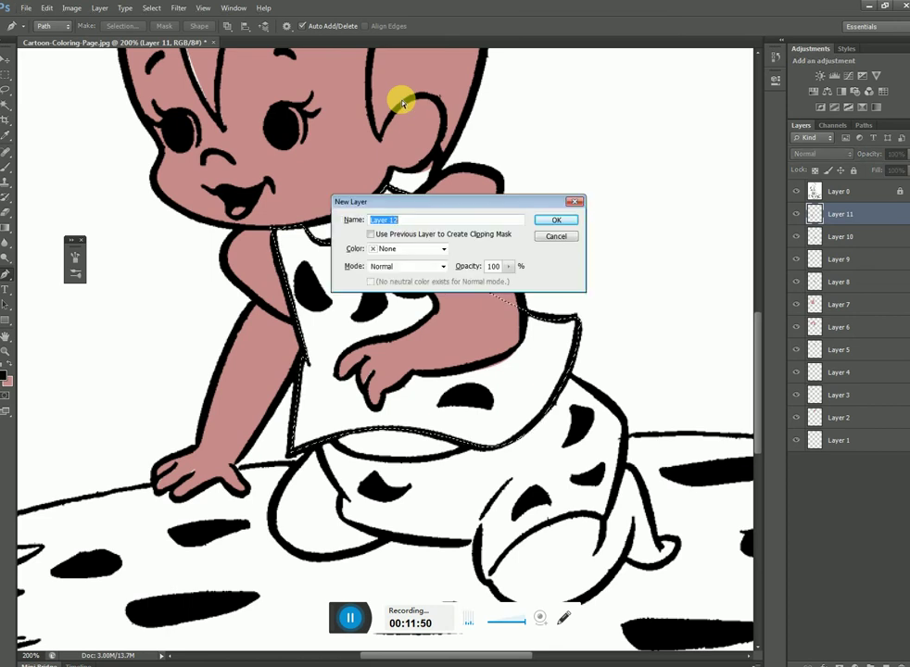
key(Return)
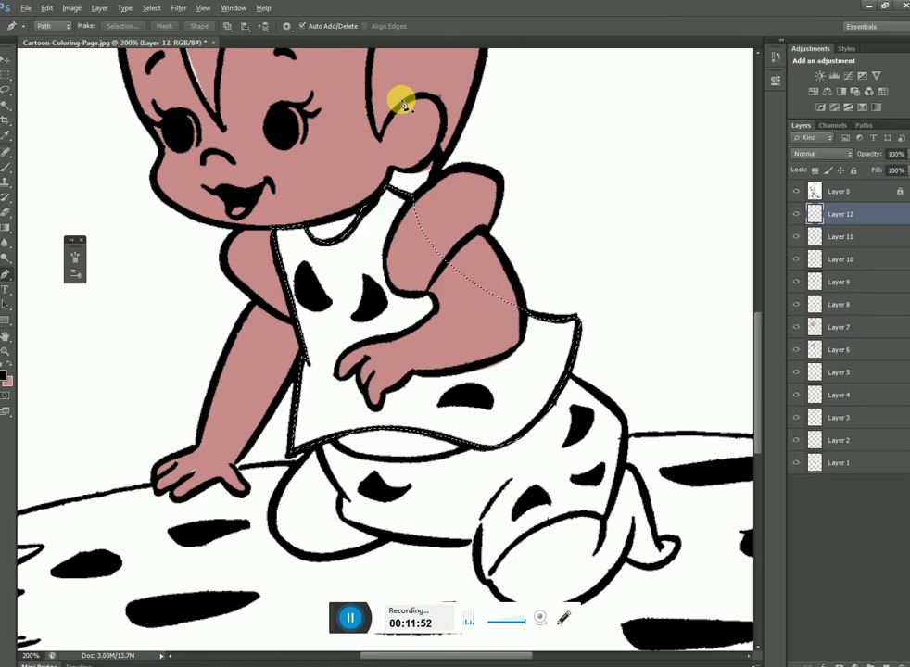
key(alt)
key(alt+BackSpace)
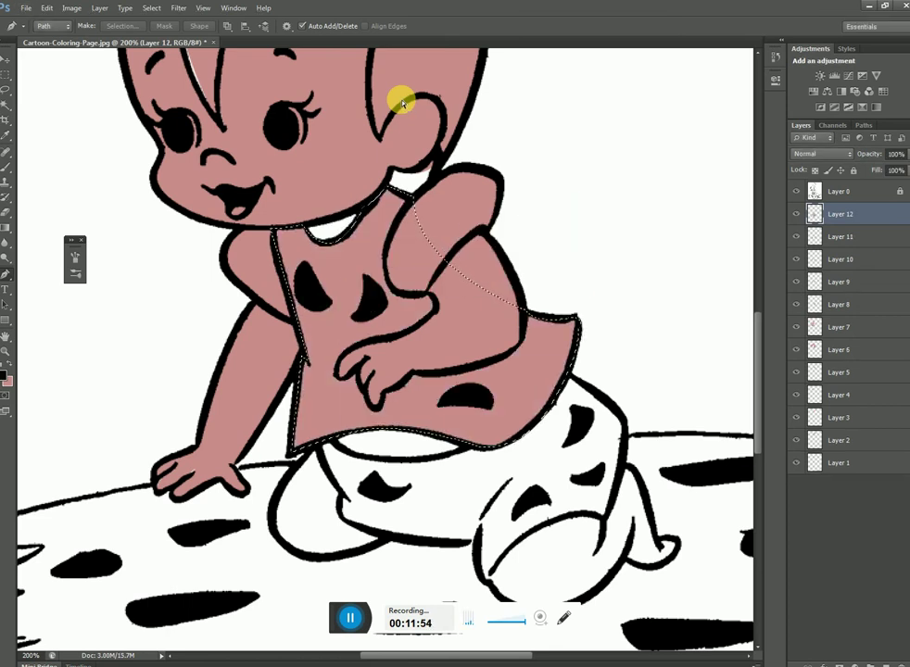
key(ctrl+d)
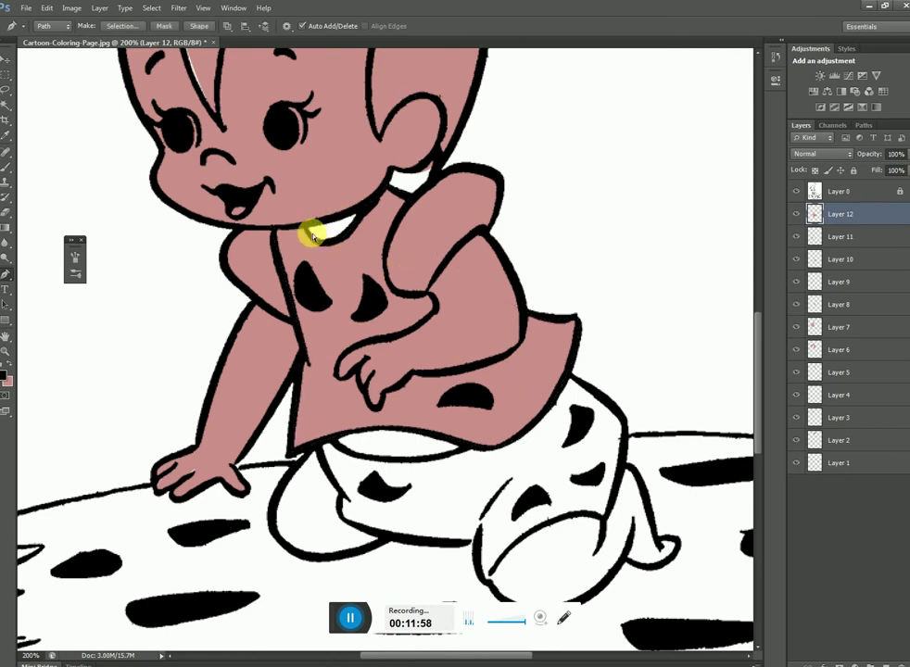
Step: Trace the white neckline gap and fill it pink on new Layer 13
click(305, 224)
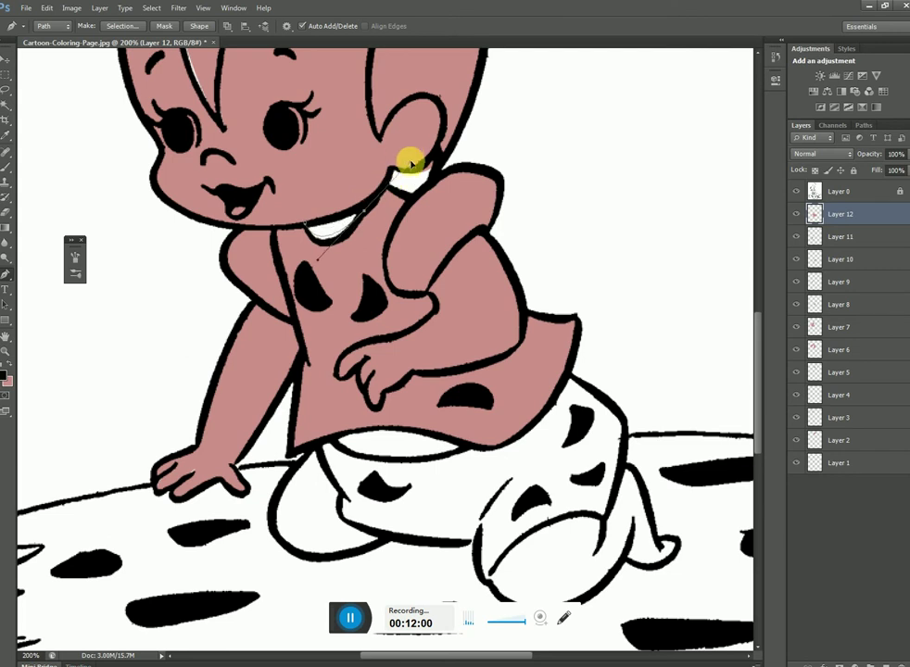
drag(363, 211, 402, 146)
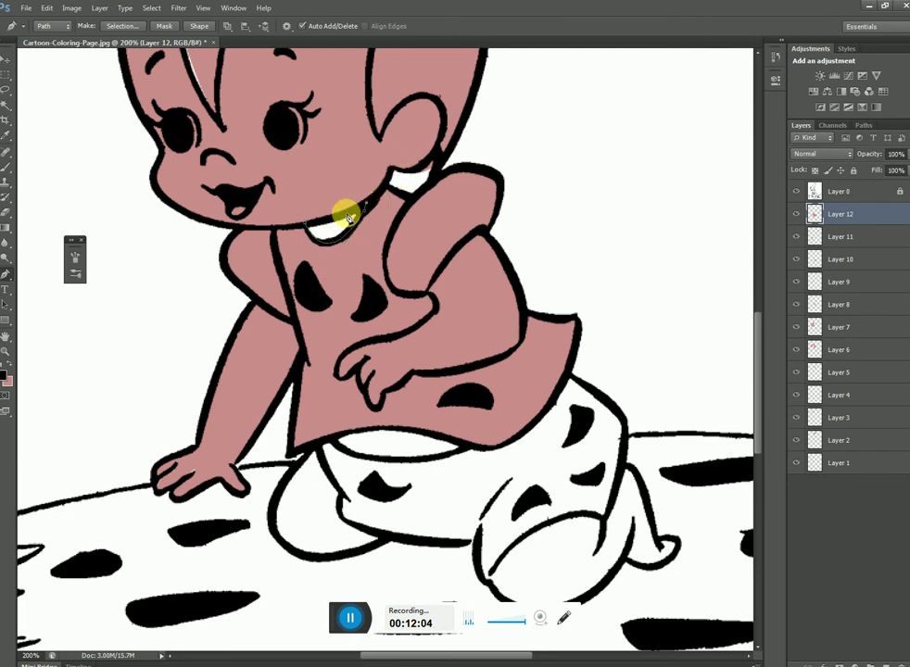
click(278, 218)
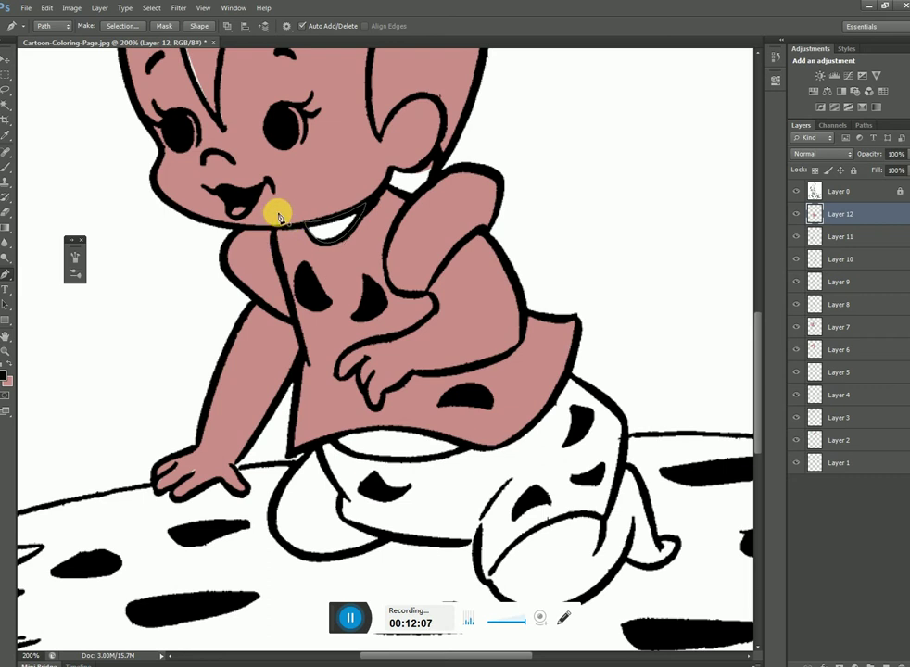
key(ctrl+shift+n)
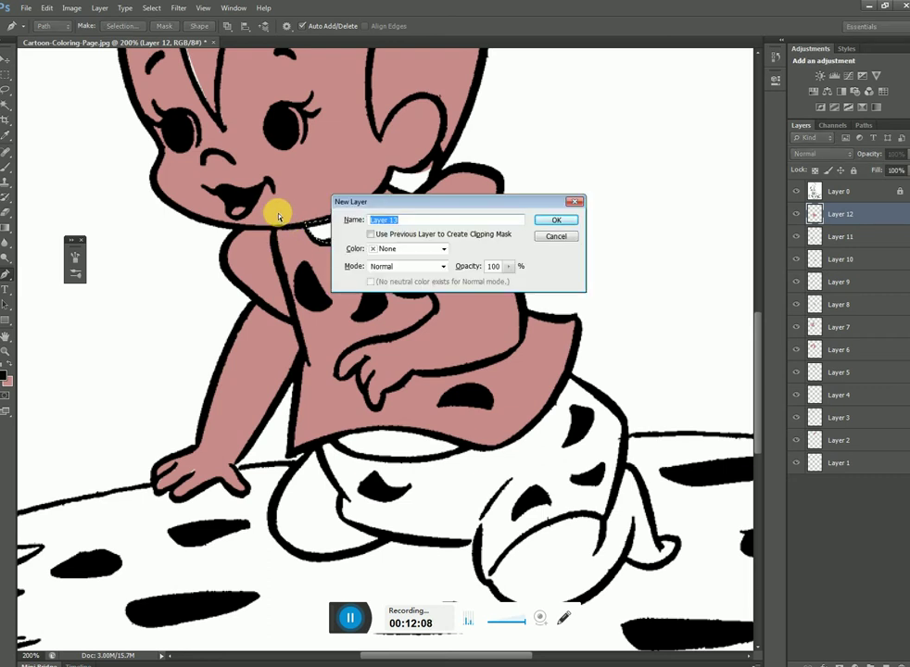
key(Return)
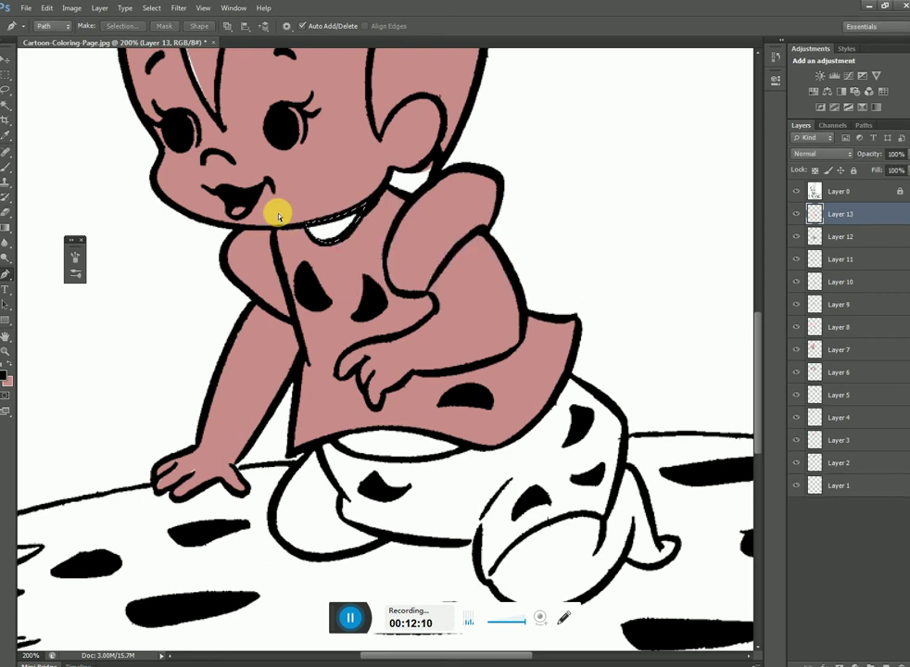
key(ctrl+BackSpace)
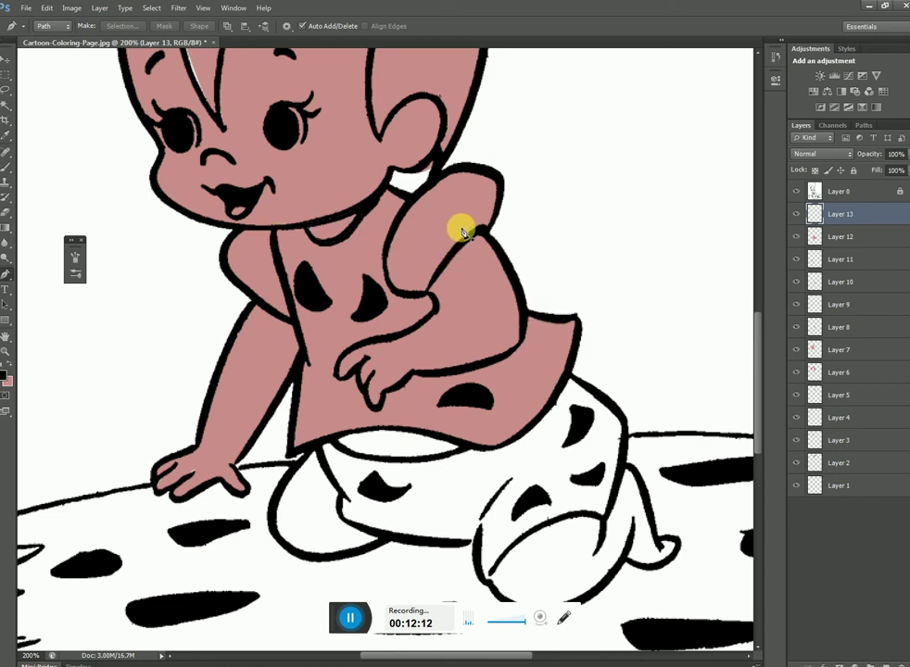
Step: Trace the white patch beside the neck and fill it pink on new Layer 14
click(385, 189)
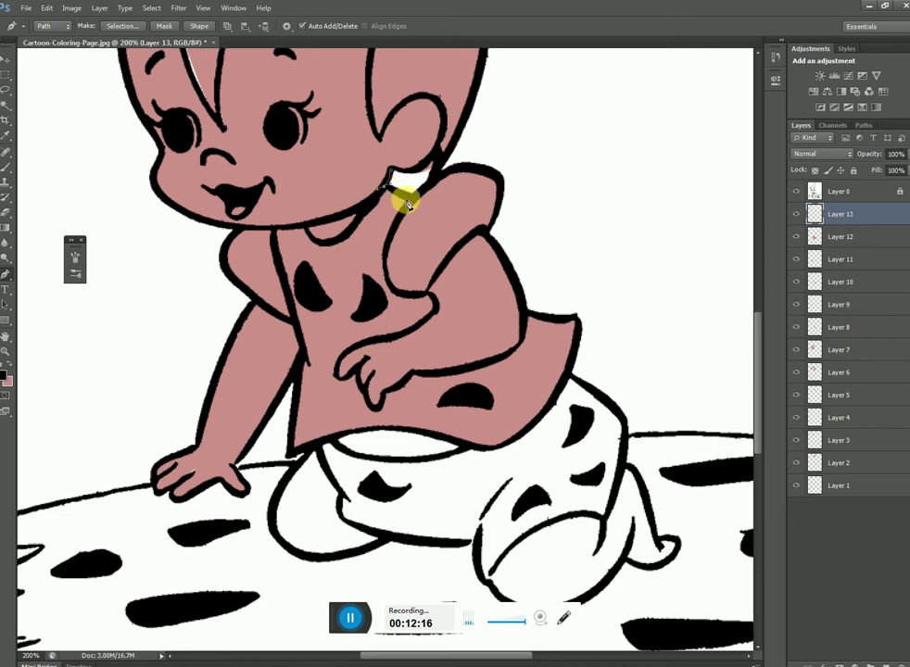
click(409, 200)
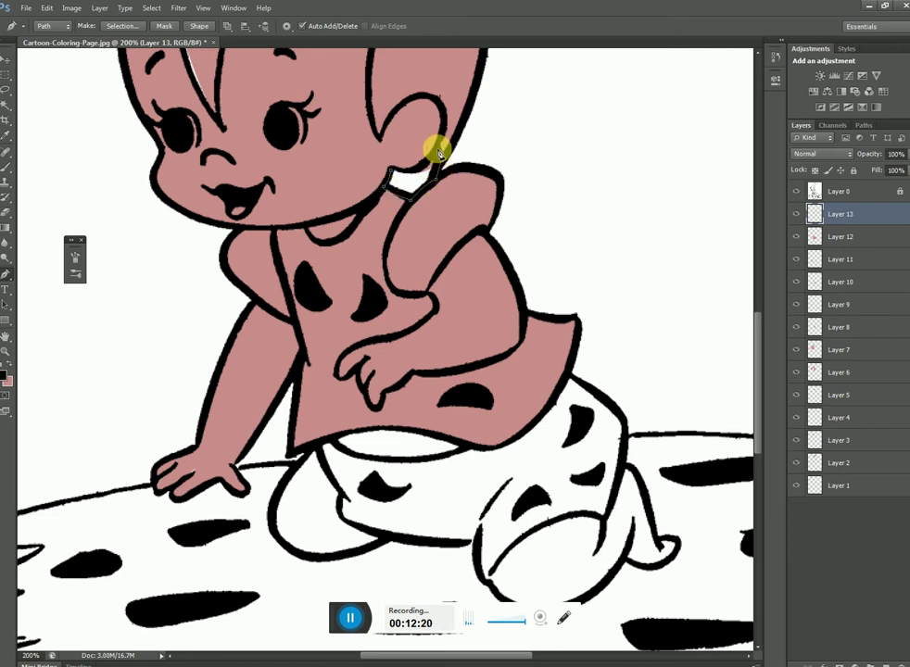
click(434, 149)
click(390, 171)
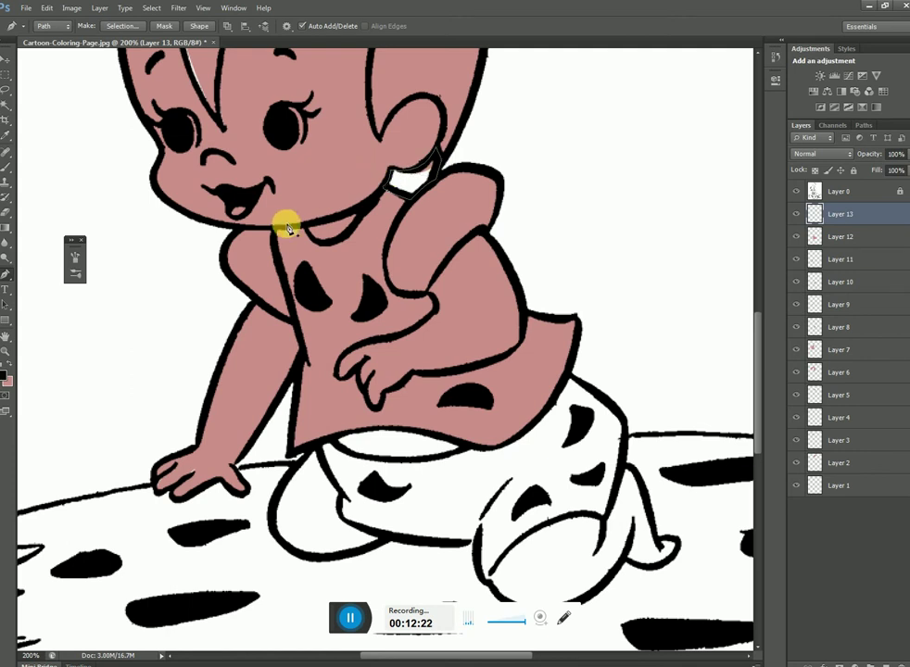
key(ctrl+Return)
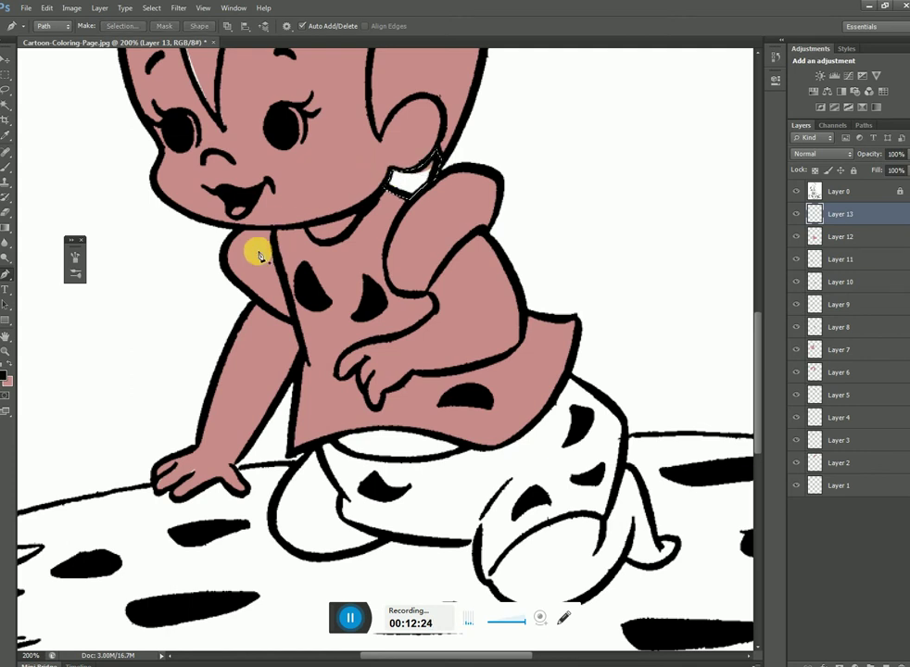
key(ctrl+shift+n)
key(Return)
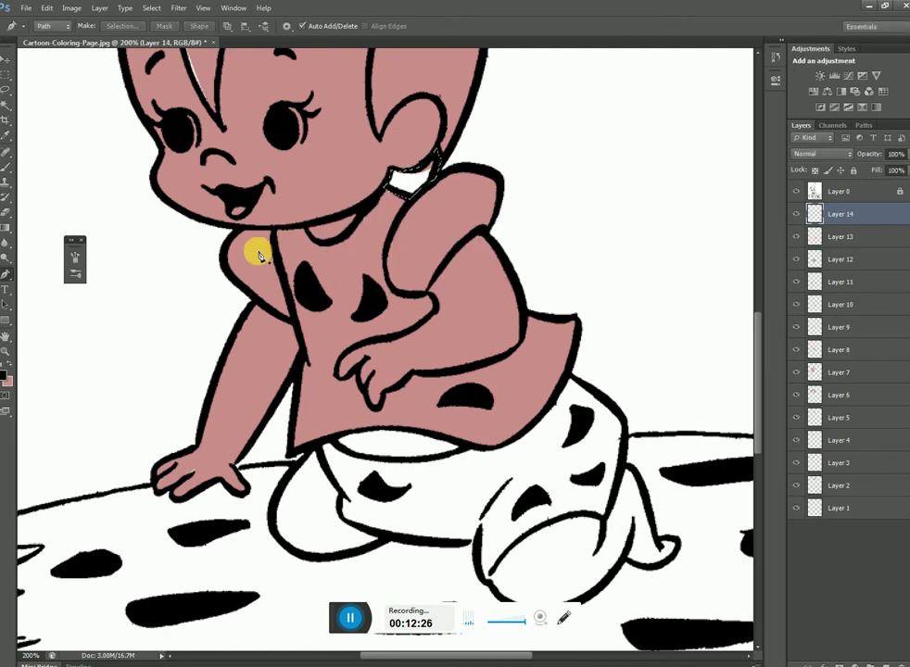
key(ctrl+BackSpace)
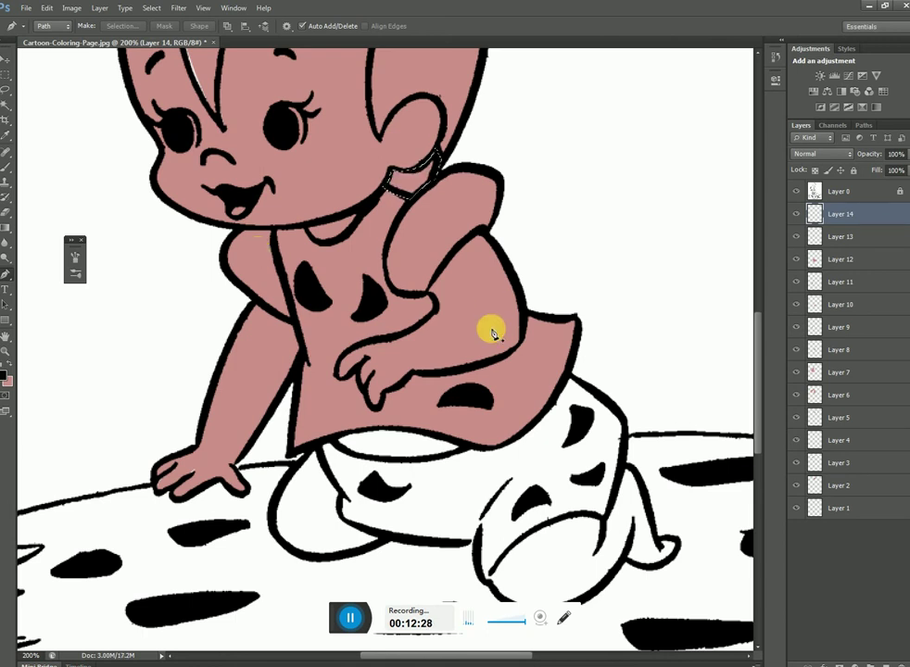
Step: Trace the pants' upper edge, right side and first pant leg with the Pen tool
mouse_move(456, 396)
mouse_down()
mouse_move(443, 244)
mouse_move(321, 269)
mouse_move(419, 289)
mouse_up()
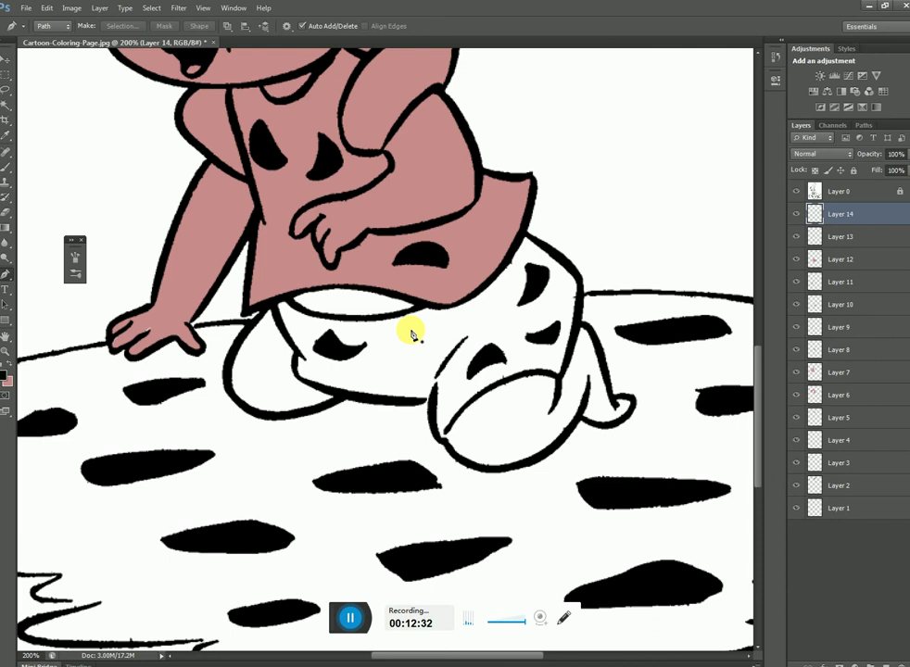
click(521, 237)
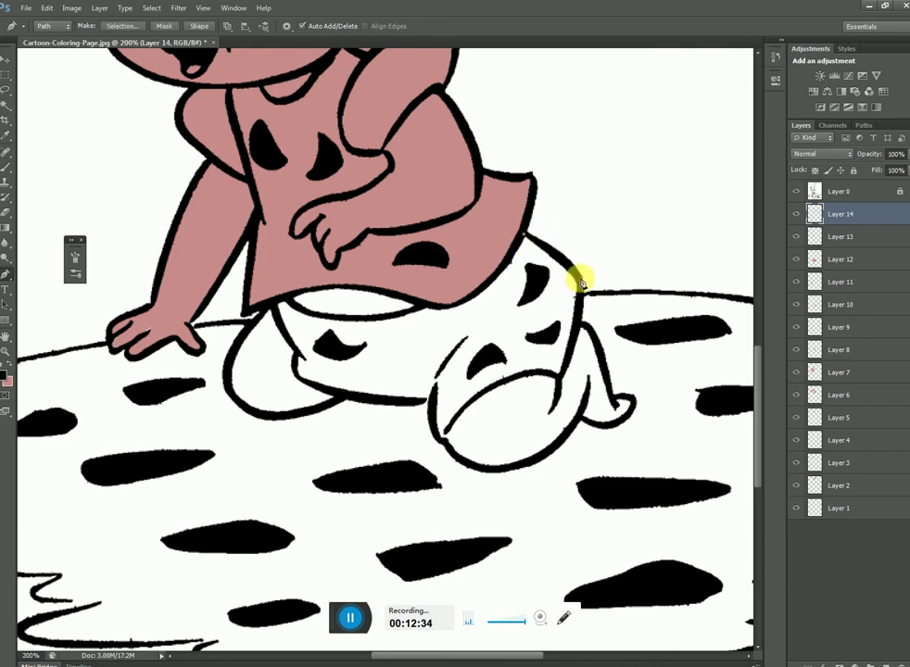
drag(580, 278, 586, 302)
drag(559, 384, 549, 400)
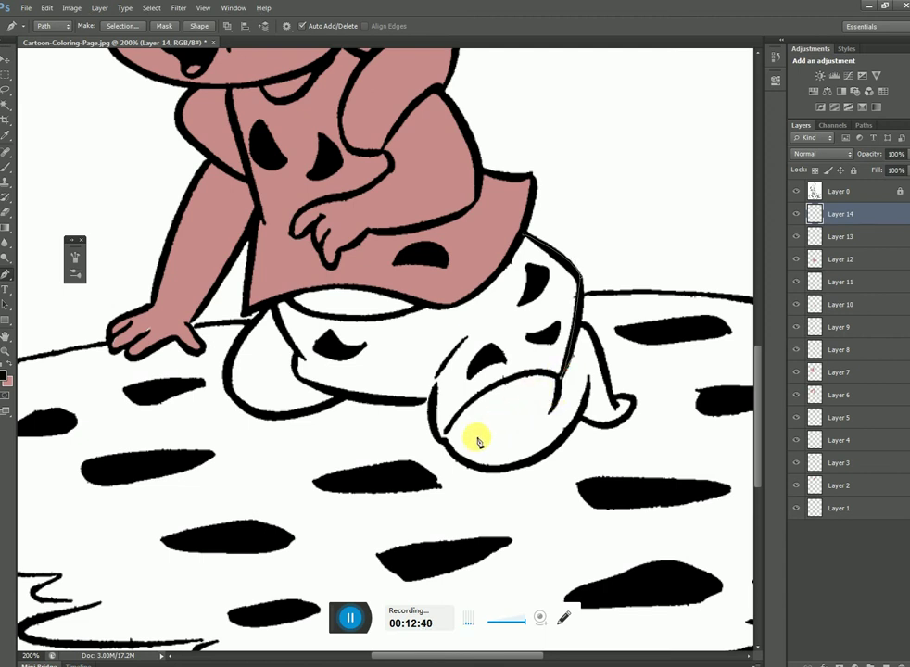
mouse_move(444, 437)
mouse_down()
mouse_move(449, 464)
mouse_move(391, 535)
mouse_up()
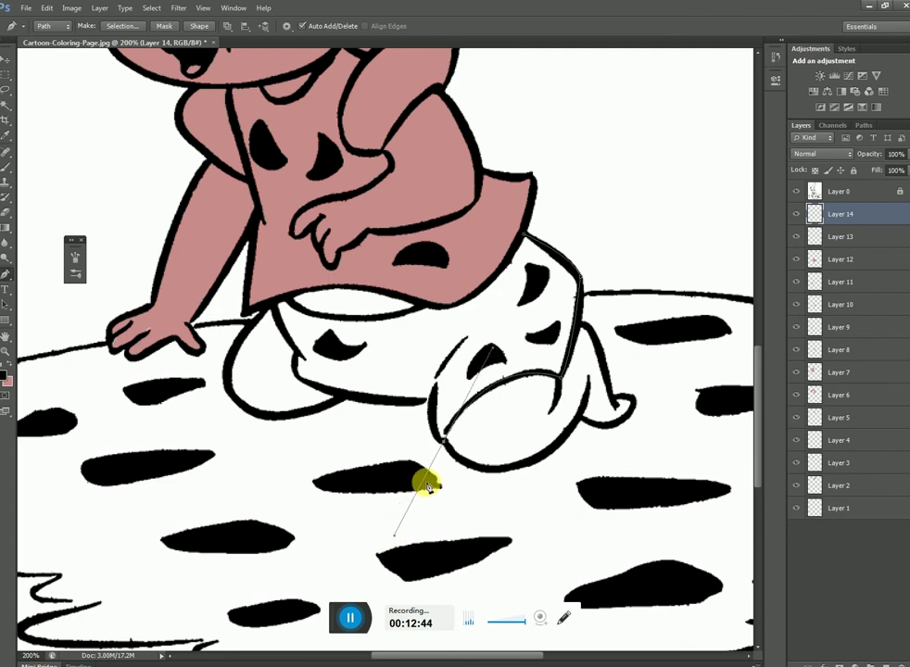
drag(392, 536, 443, 422)
drag(438, 373, 447, 360)
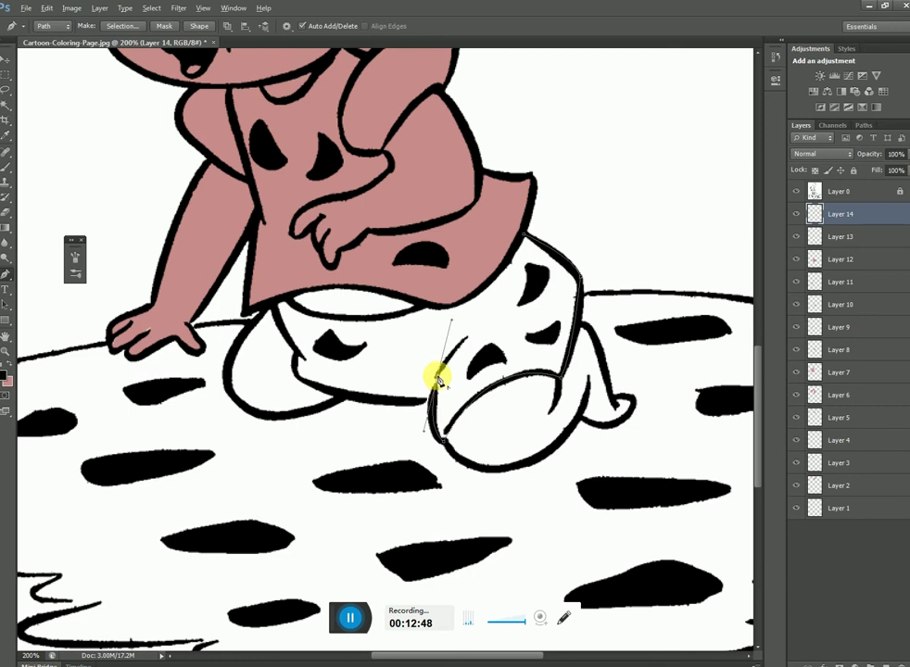
drag(439, 378, 428, 419)
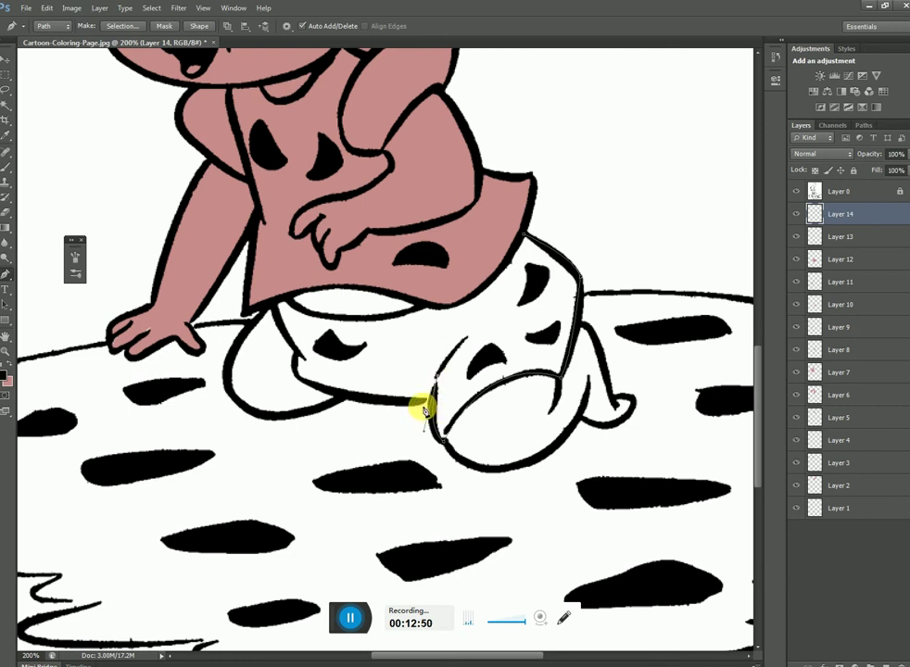
drag(469, 331, 487, 316)
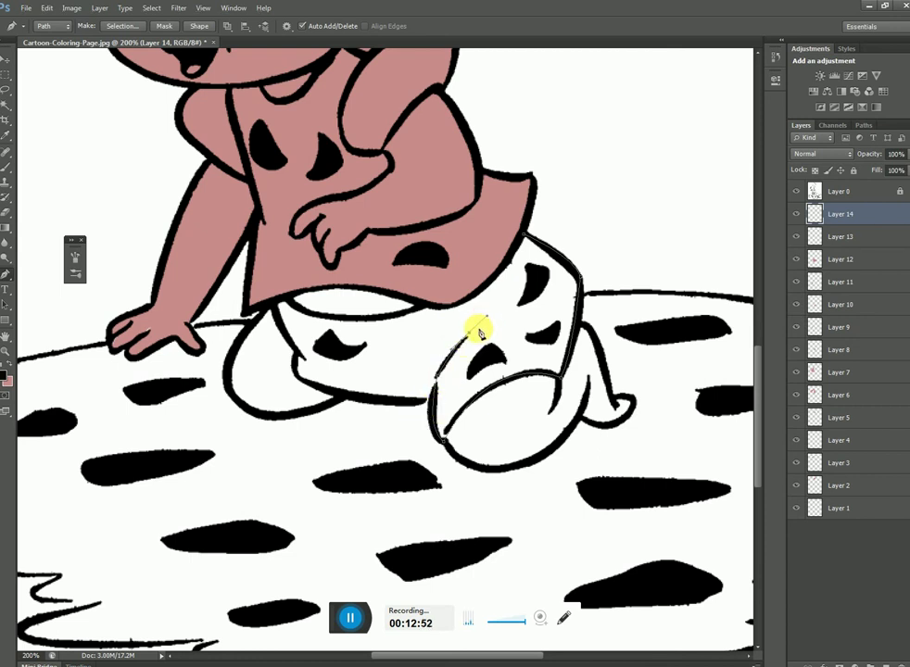
alt+click(470, 330)
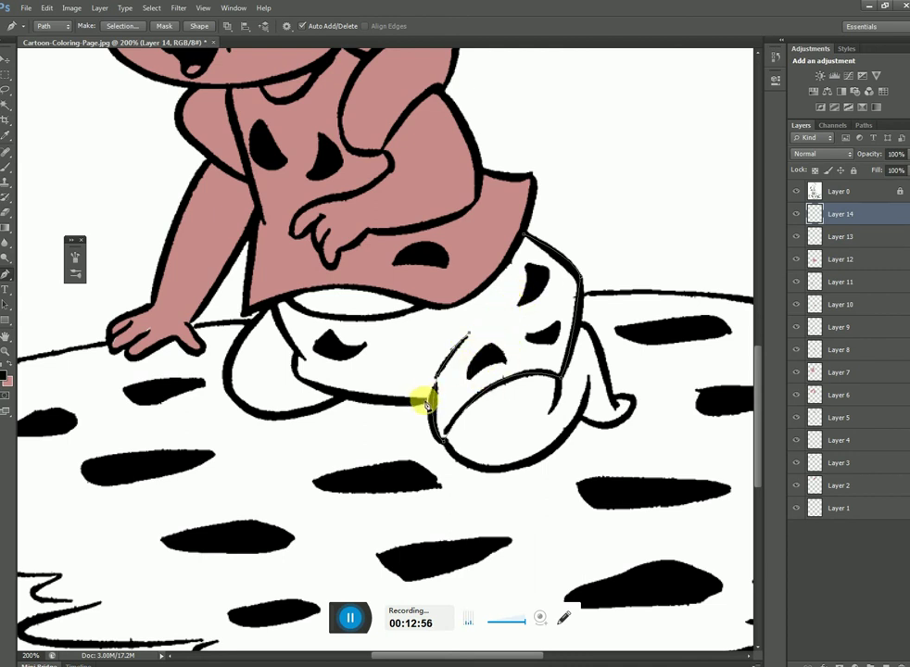
Step: Continue the pants path over the other leg and along the shirt's lower edge, closing it
drag(426, 403, 412, 445)
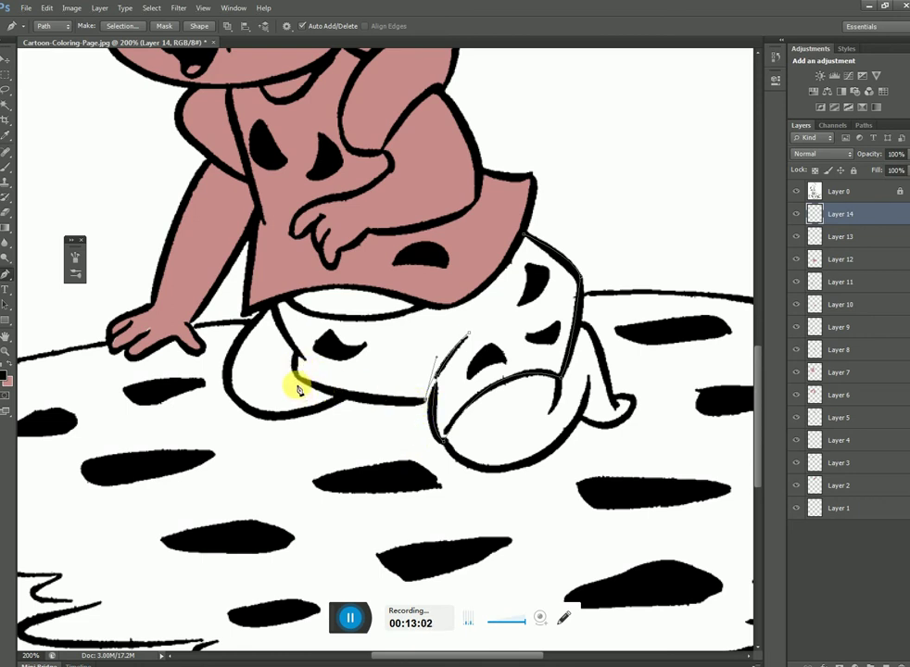
drag(297, 378, 270, 345)
alt+click(296, 378)
drag(274, 306, 279, 277)
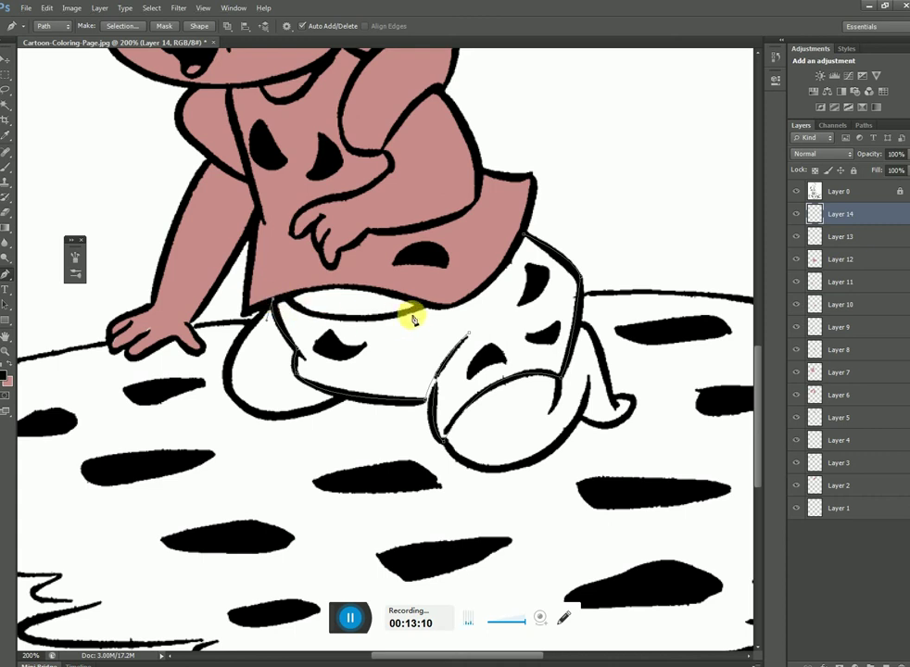
drag(427, 305, 531, 339)
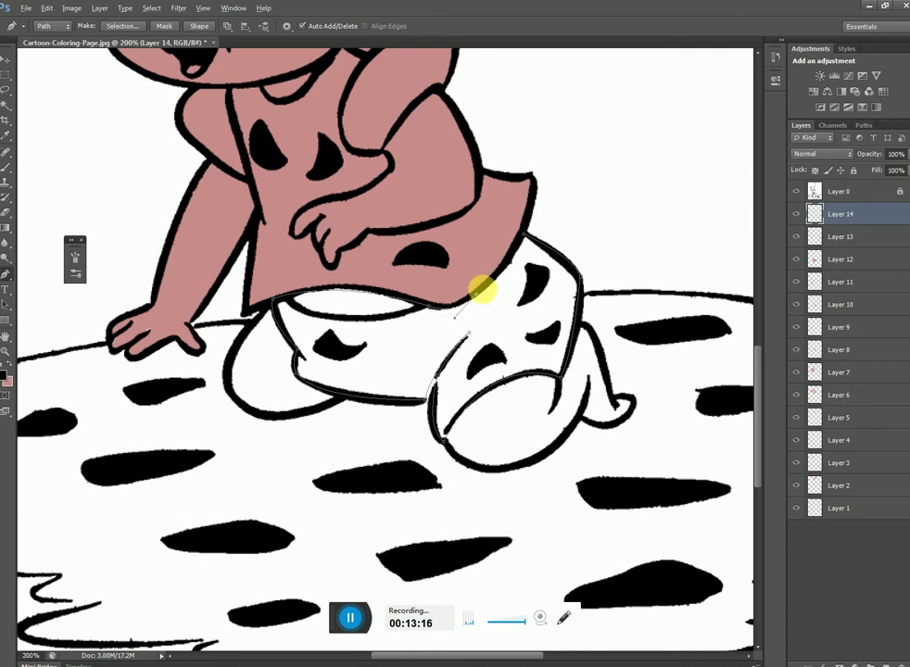
click(524, 237)
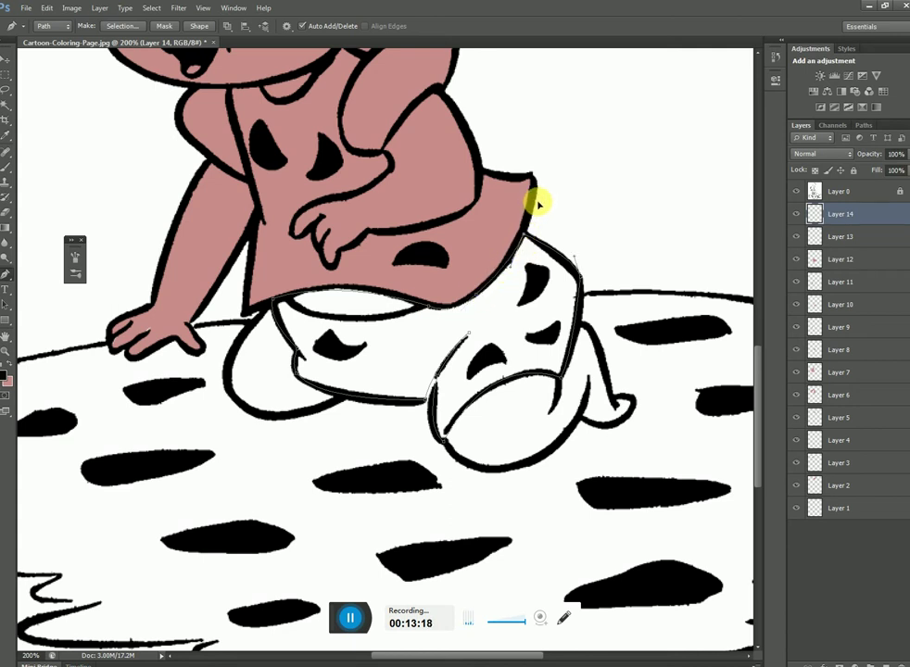
Step: Convert the pants path to a selection, fill it pink on new Layer 15, and deselect
key(ctrl+Return)
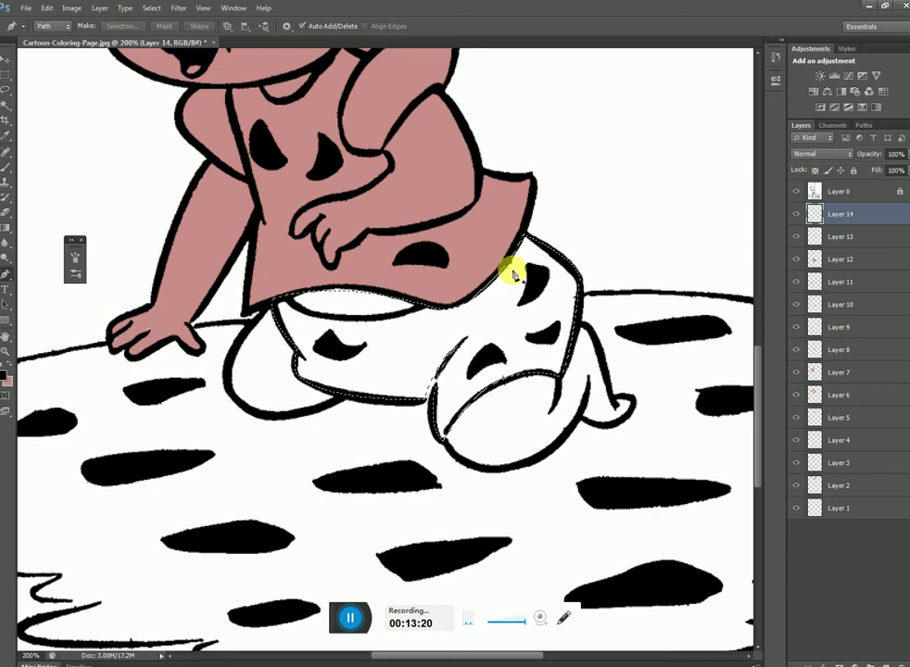
key(ctrl+shift+n)
key(Return)
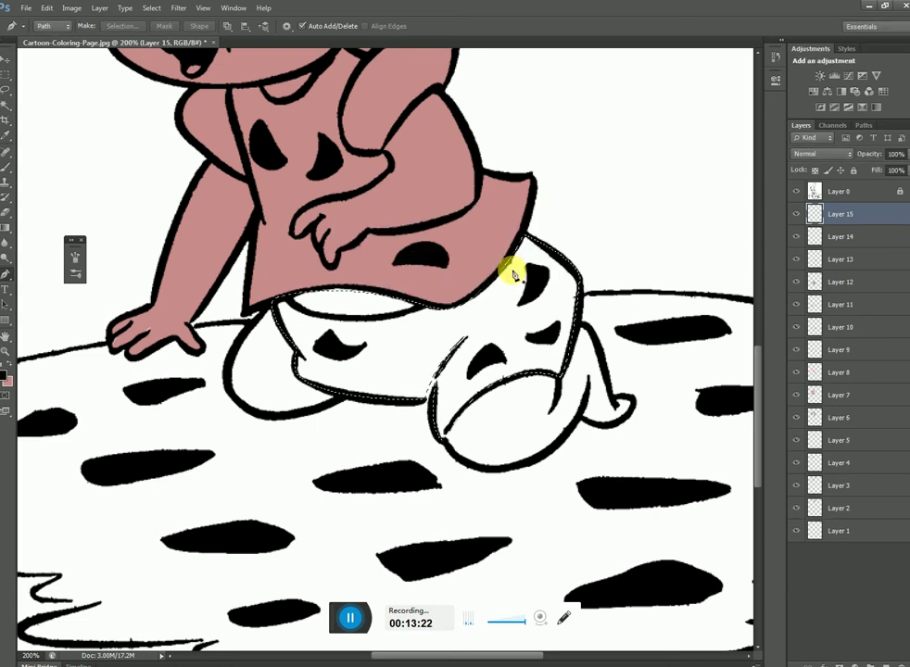
key(alt+BackSpace)
key(ctrl+d)
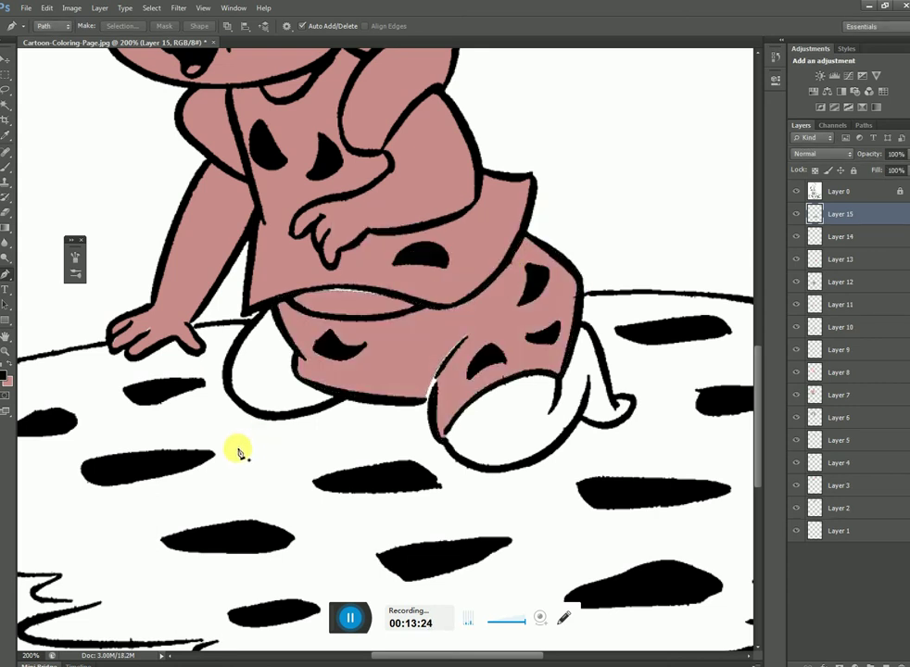
Step: Trace a closed Pen path around the girl's left leg, from the waist down past the knee
click(268, 308)
drag(228, 389, 242, 428)
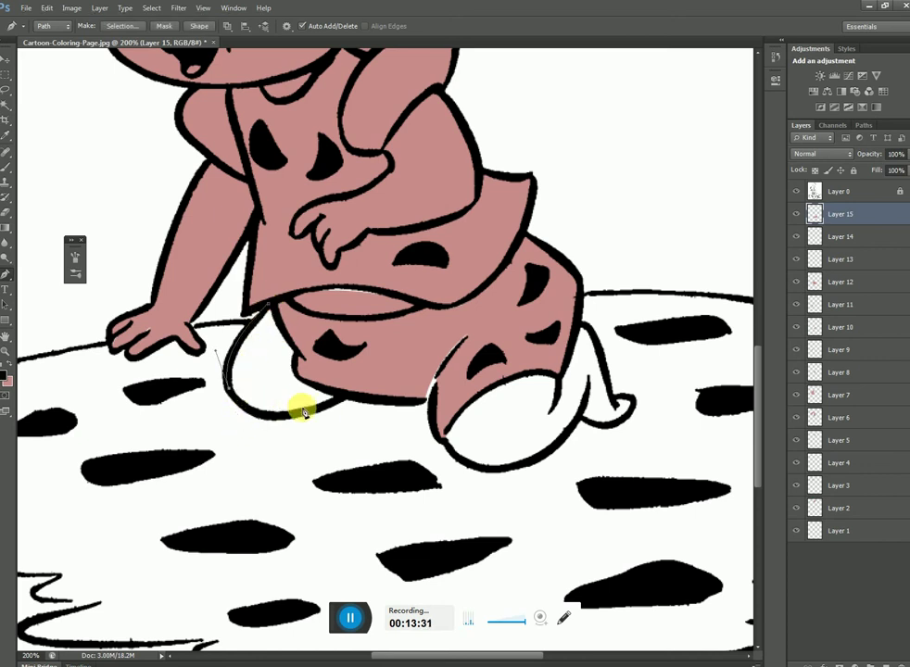
drag(341, 400, 428, 356)
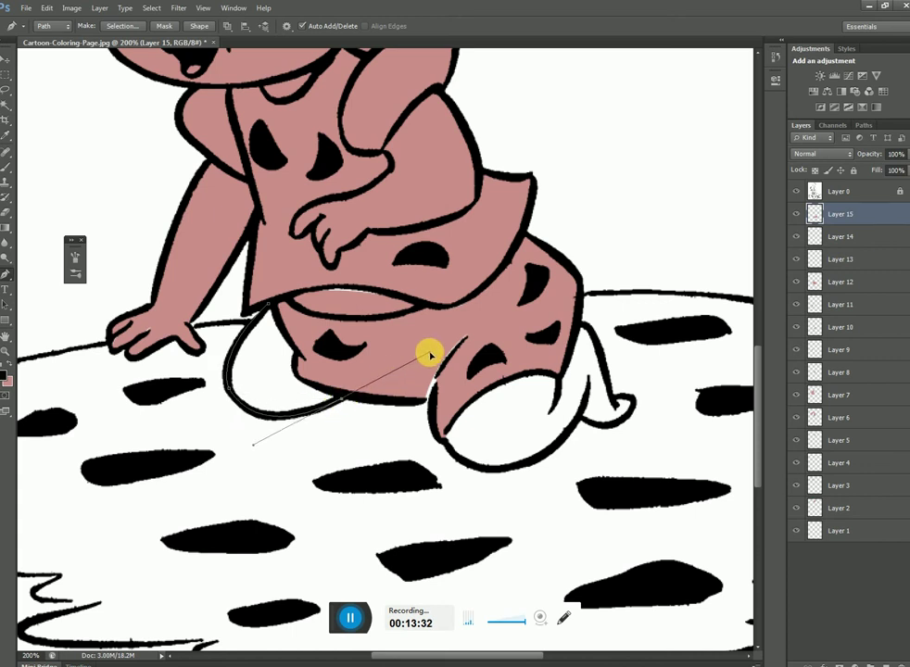
alt+click(342, 400)
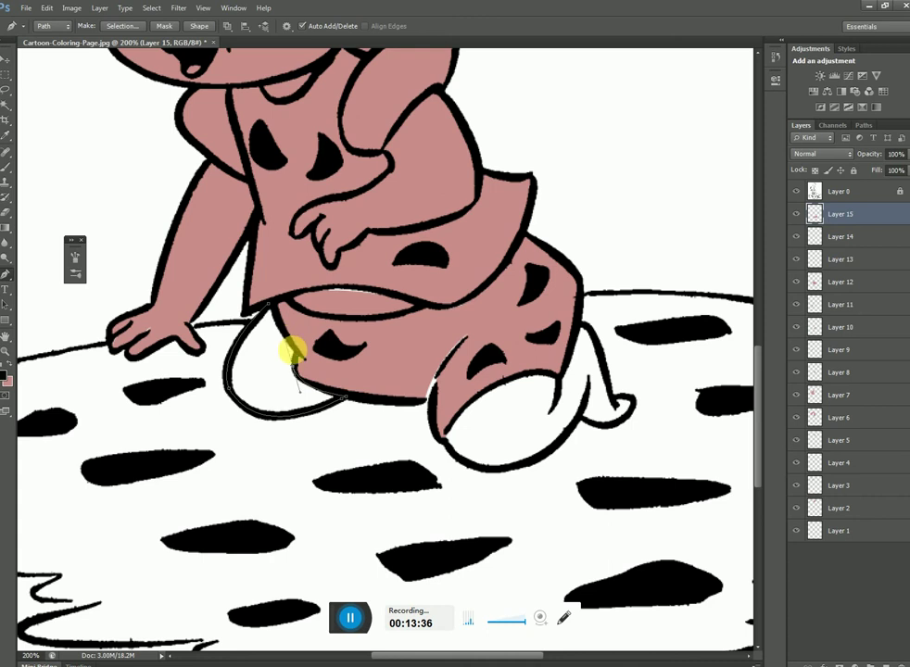
drag(292, 350, 296, 375)
drag(270, 305, 270, 293)
ctrl+click(257, 266)
Step: Turn the leg path into a selection and fill it with pink on a new layer
key(ctrl+Return)
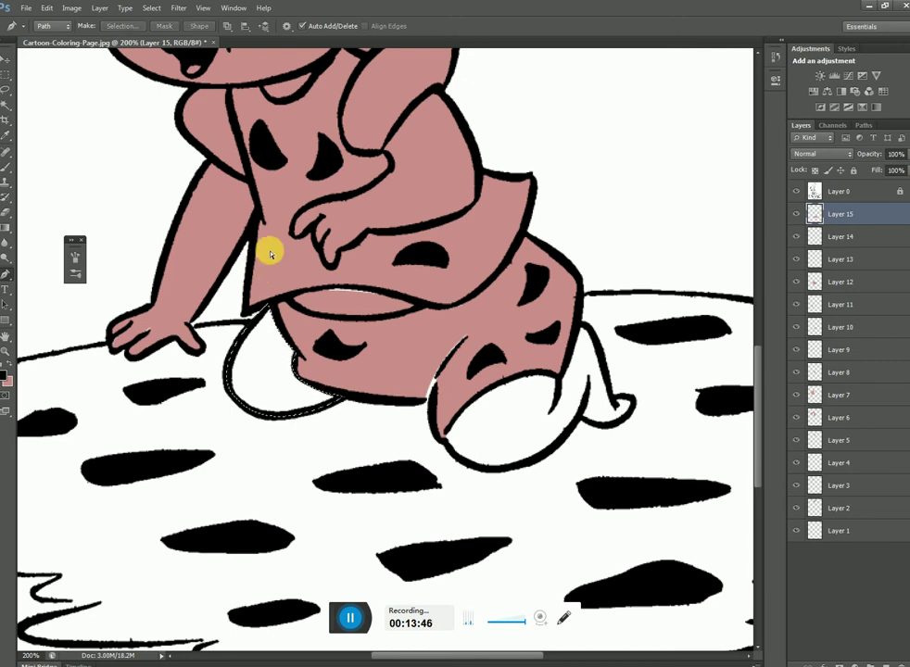
key(ctrl+shift+n)
key(Return)
key(ctrl+BackSpace)
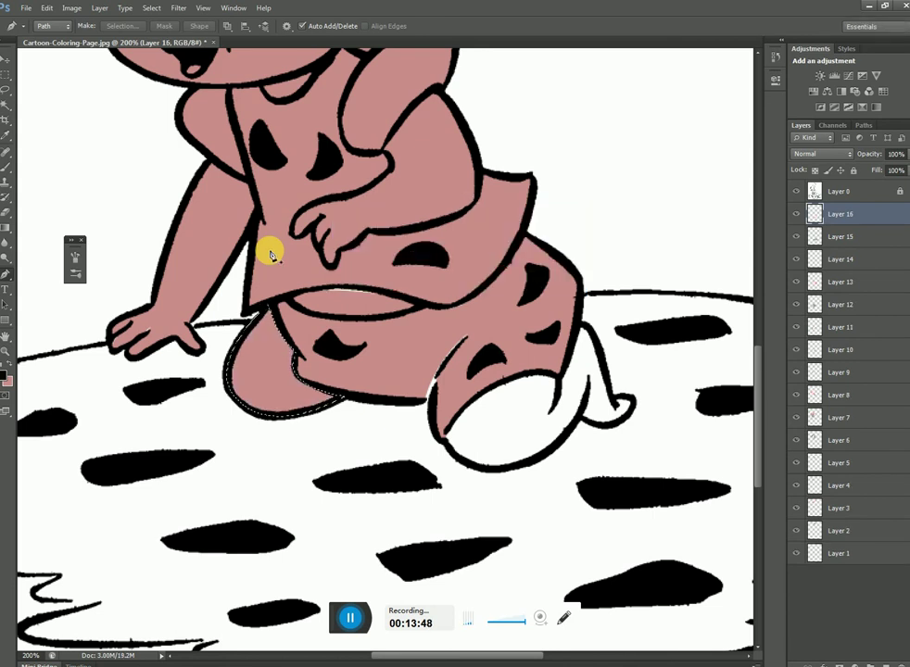
Step: Deselect the leg fill, then Pen-trace along the bottom of the right foot to its pointed toe
key(ctrl+d)
drag(589, 421, 412, 416)
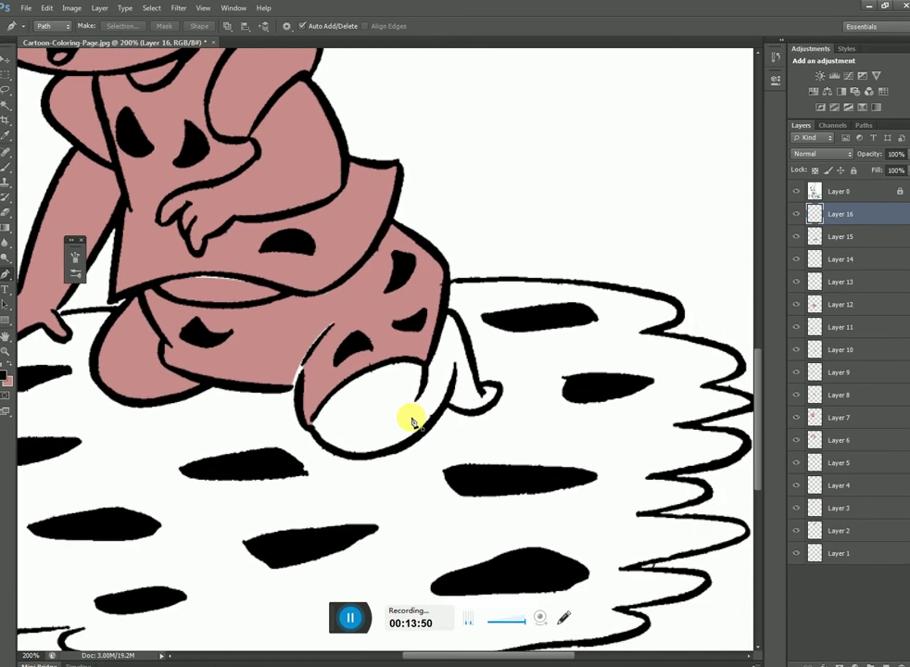
click(312, 427)
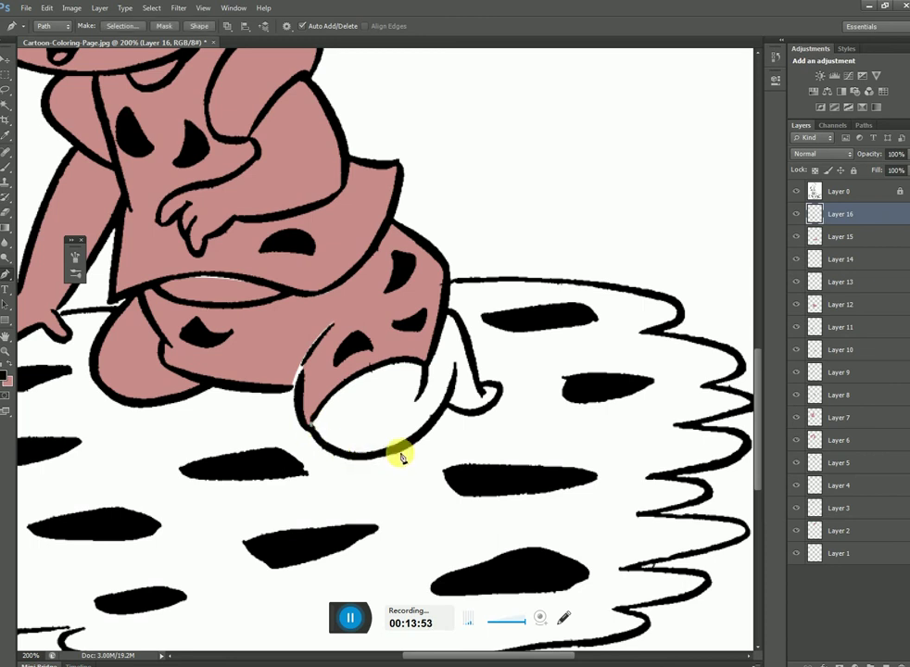
drag(416, 433, 489, 382)
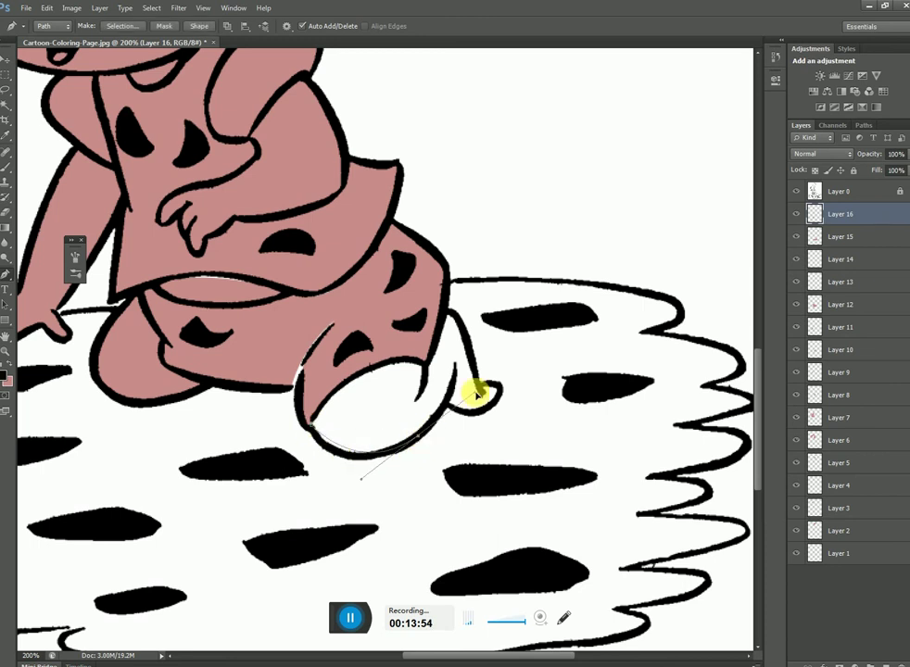
alt+click(419, 436)
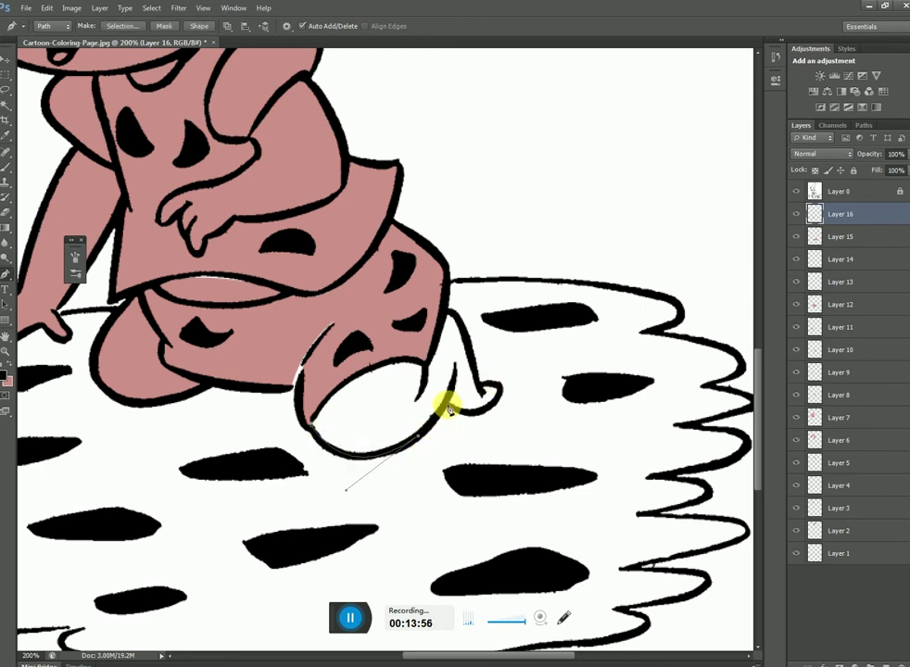
ctrl+click(451, 397)
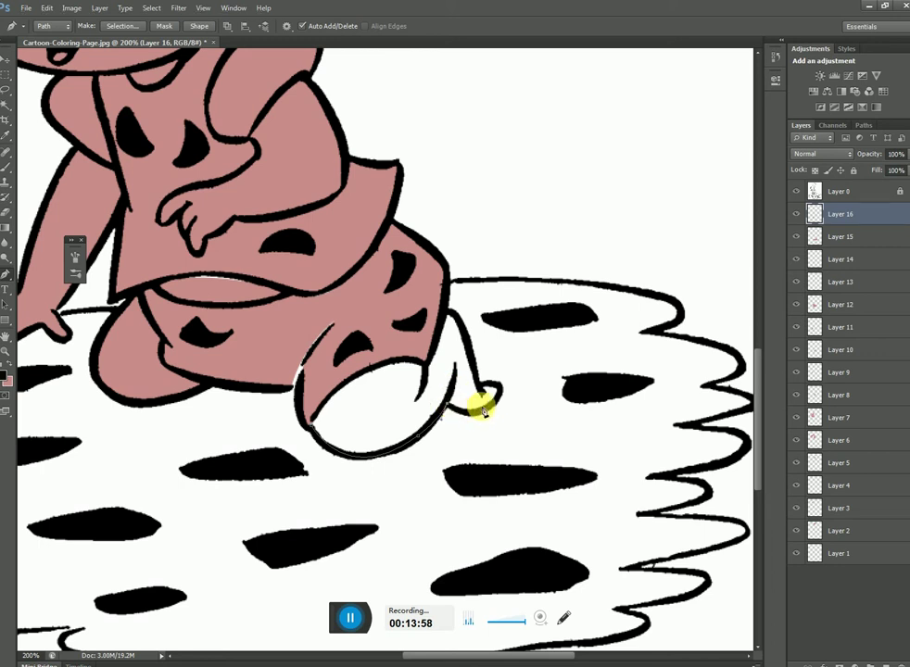
click(493, 412)
drag(501, 391, 528, 352)
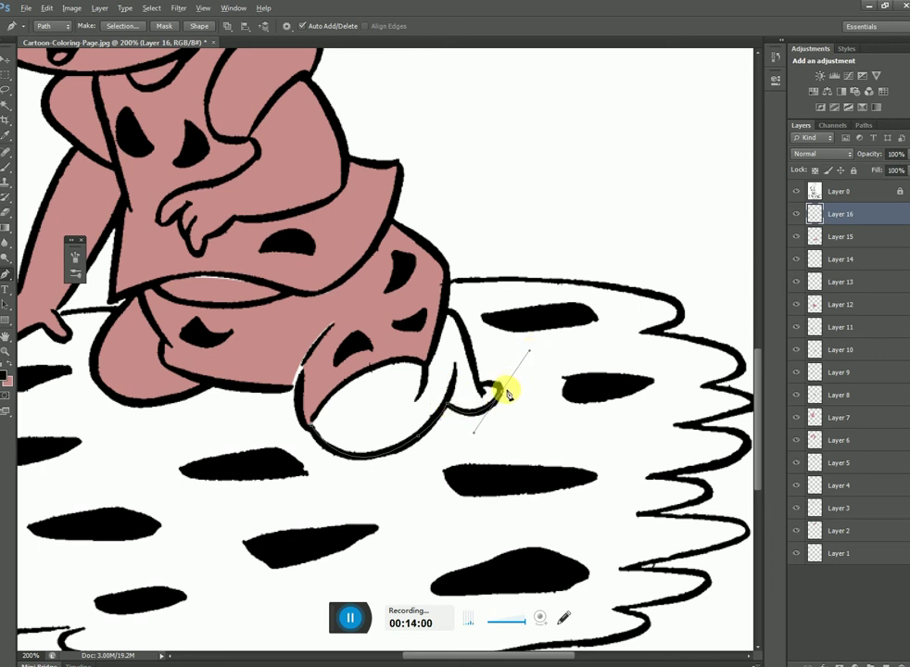
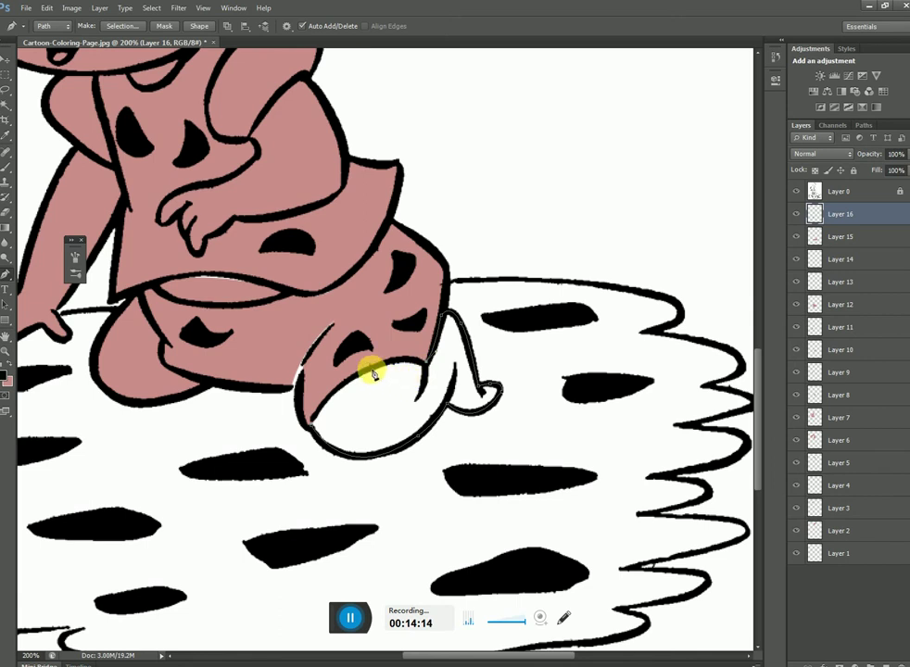
Step: Finish tracing the foot's outline with curved Pen anchors and close the path
mouse_move(371, 369)
mouse_down()
mouse_move(331, 402)
mouse_move(362, 385)
mouse_up()
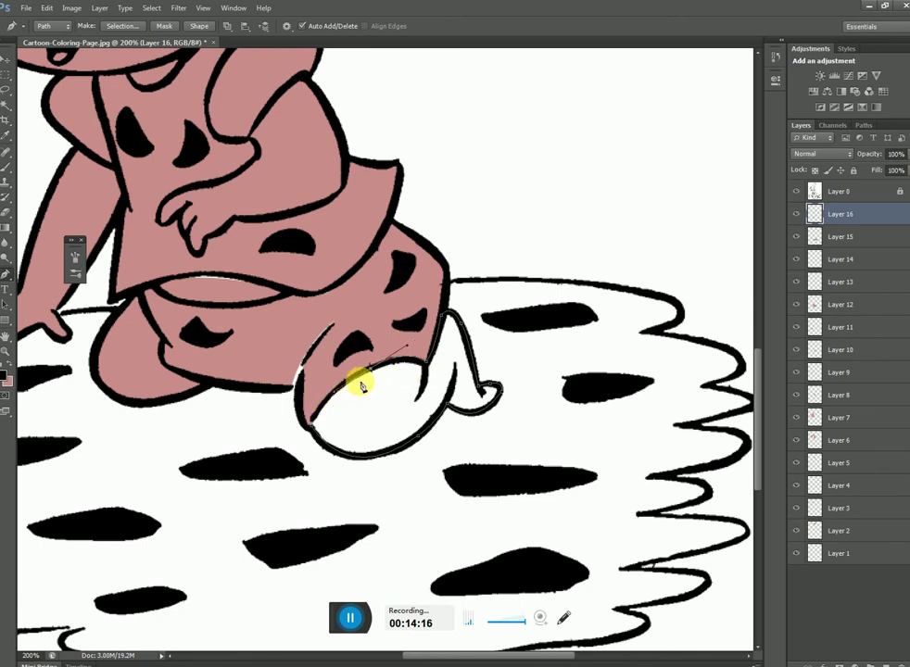
drag(311, 422, 346, 488)
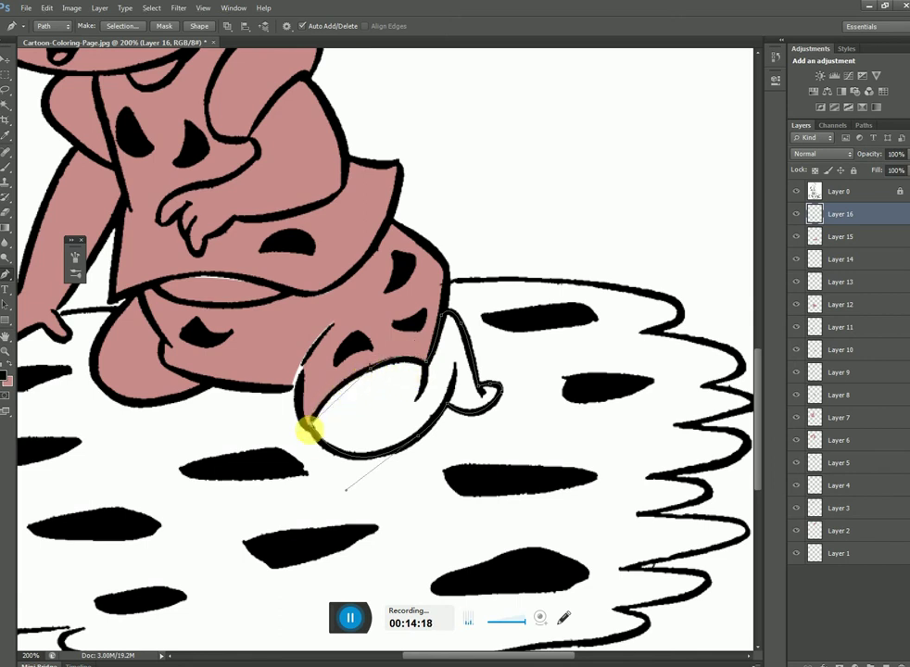
click(334, 418)
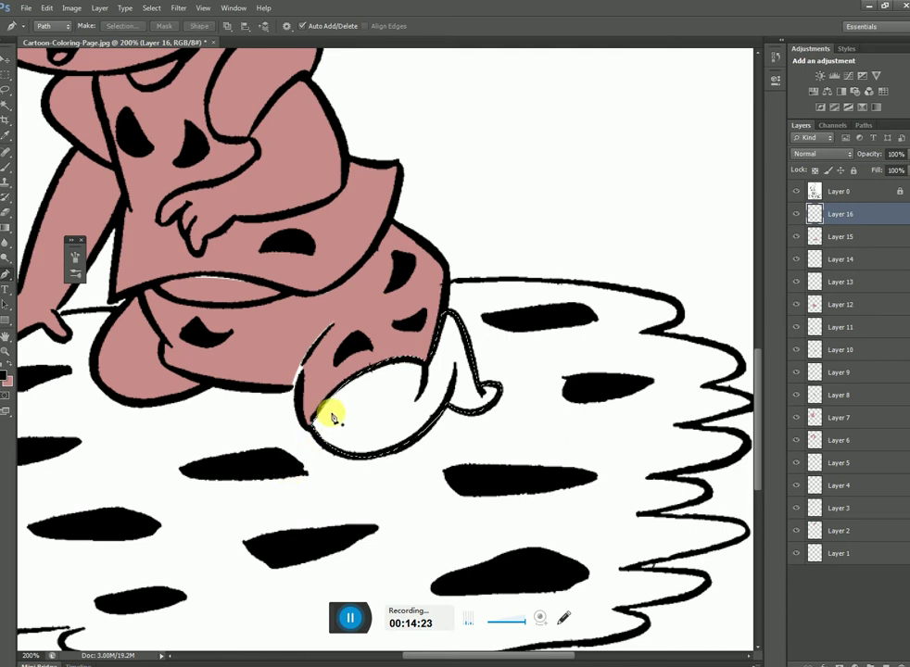
Step: Fill the foot with the foreground pink on a new Layer 17, then view at 100%
key(ctrl+shift+n)
key(Return)
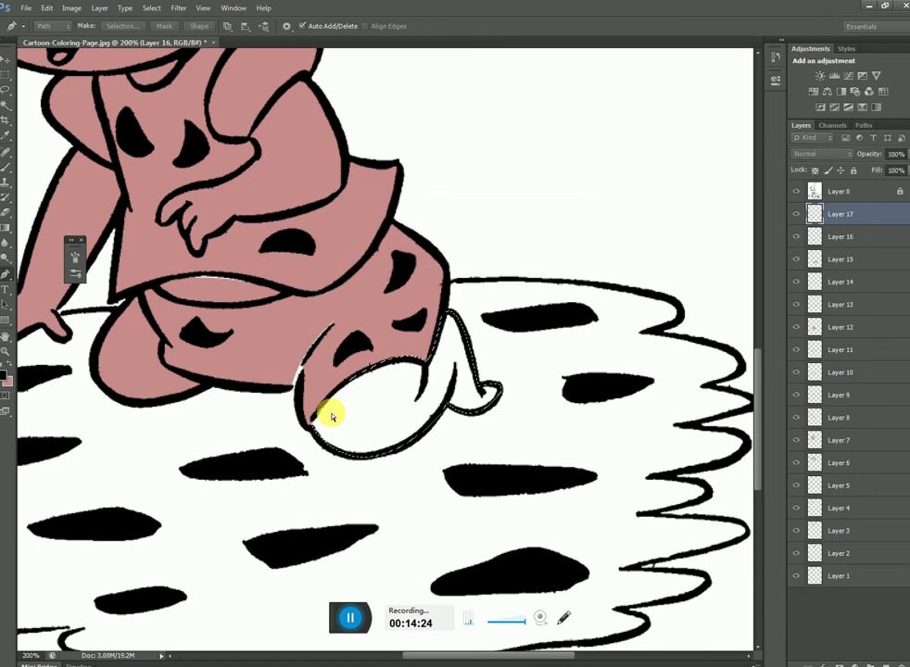
key(ctrl+Return)
key(alt+BackSpace)
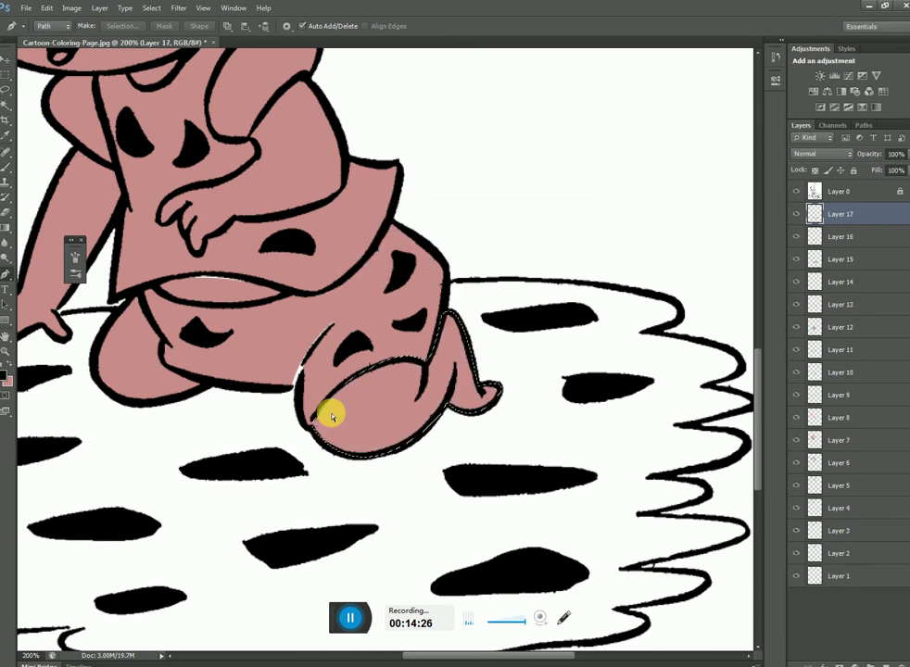
key(ctrl+minus)
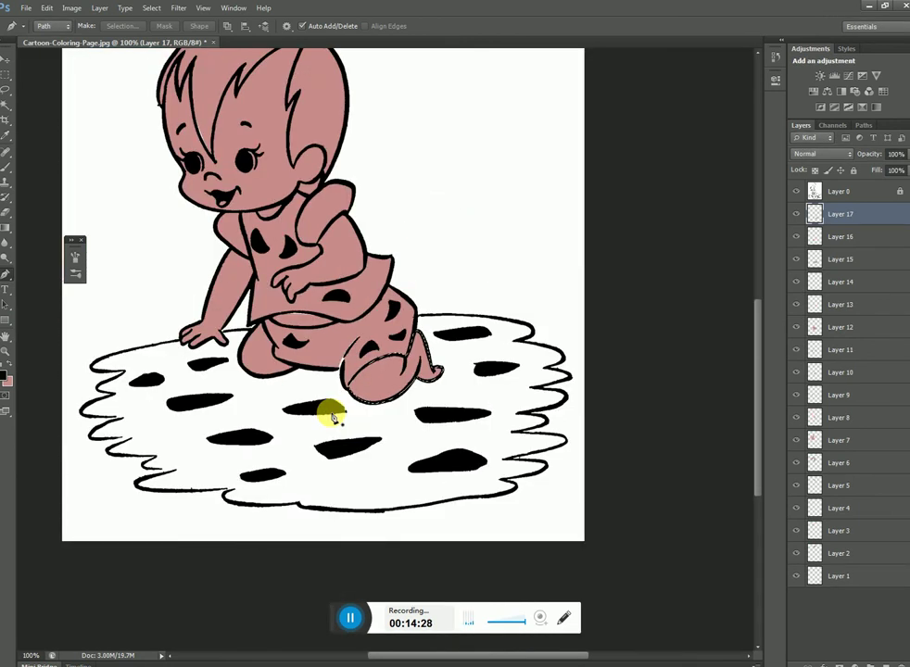
Step: Duplicate Layer 1 with Ctrl+J and stack 'Layer 1 copy' directly against the original
drag(582, 390, 604, 465)
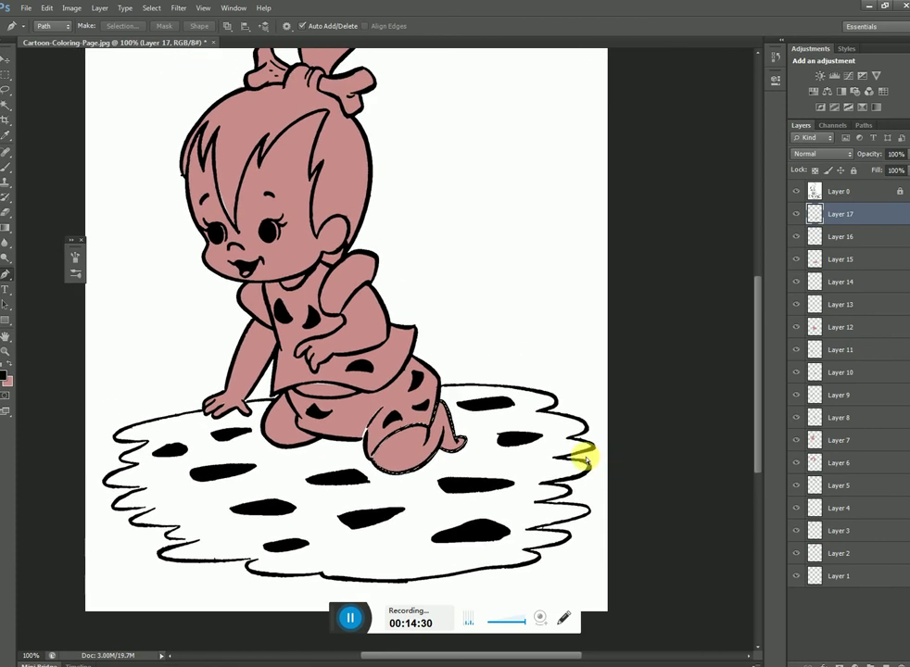
mouse_move(532, 349)
mouse_down()
mouse_move(604, 380)
mouse_move(584, 379)
mouse_move(574, 451)
mouse_move(595, 506)
mouse_up()
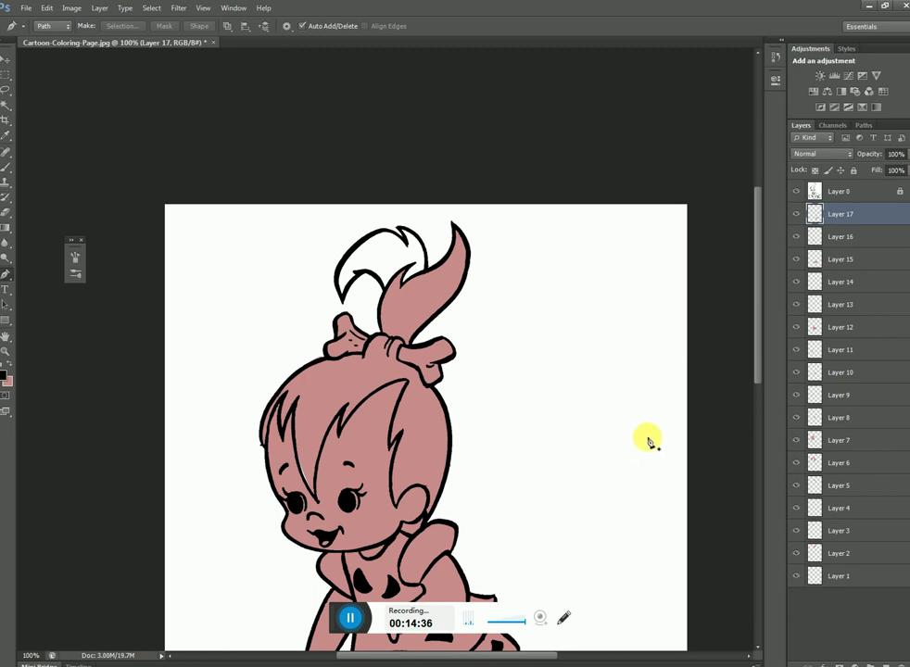
mouse_move(755, 361)
mouse_down()
mouse_move(758, 439)
mouse_move(758, 388)
mouse_up()
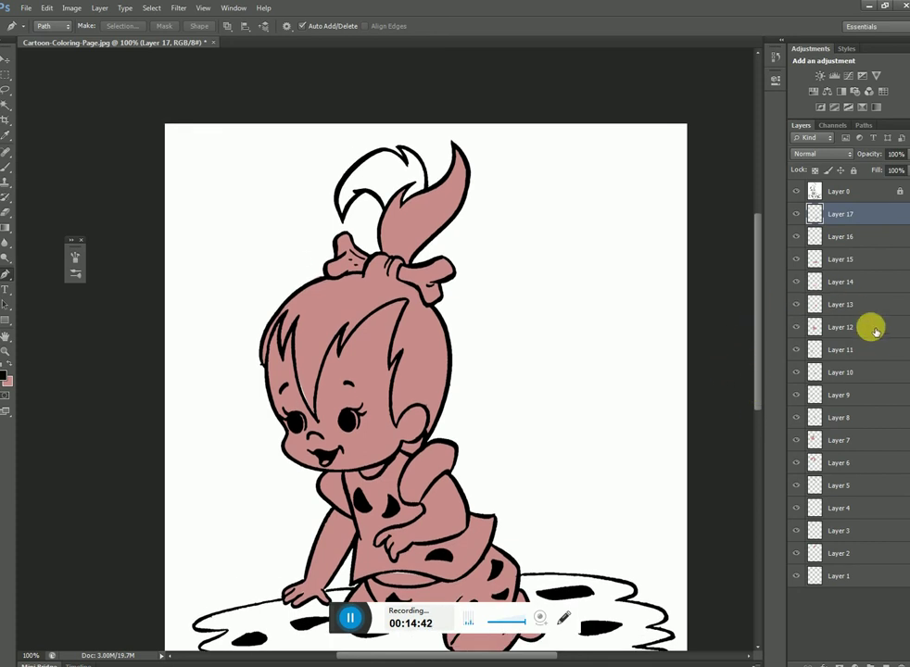
click(838, 578)
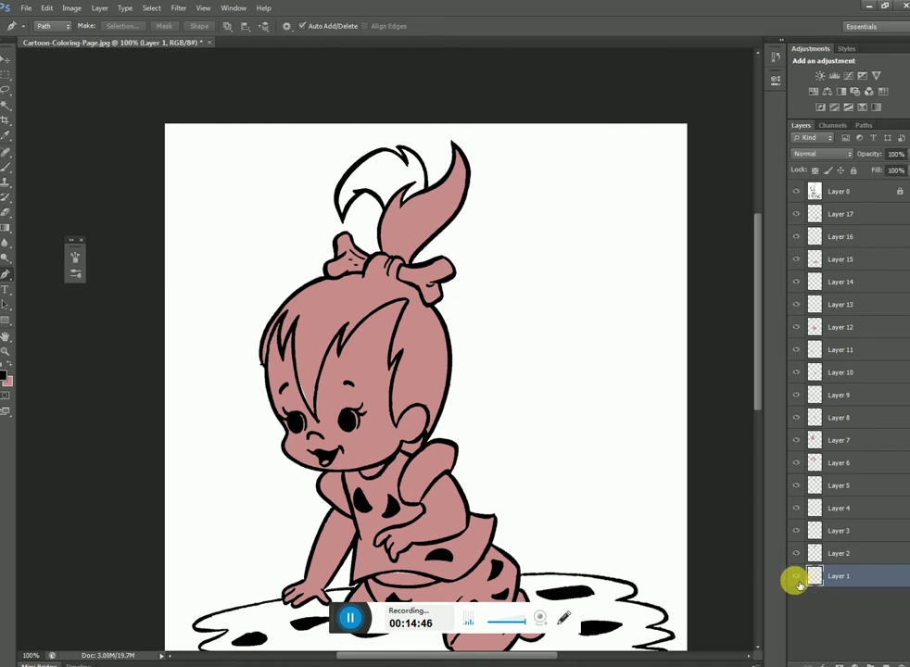
click(806, 578)
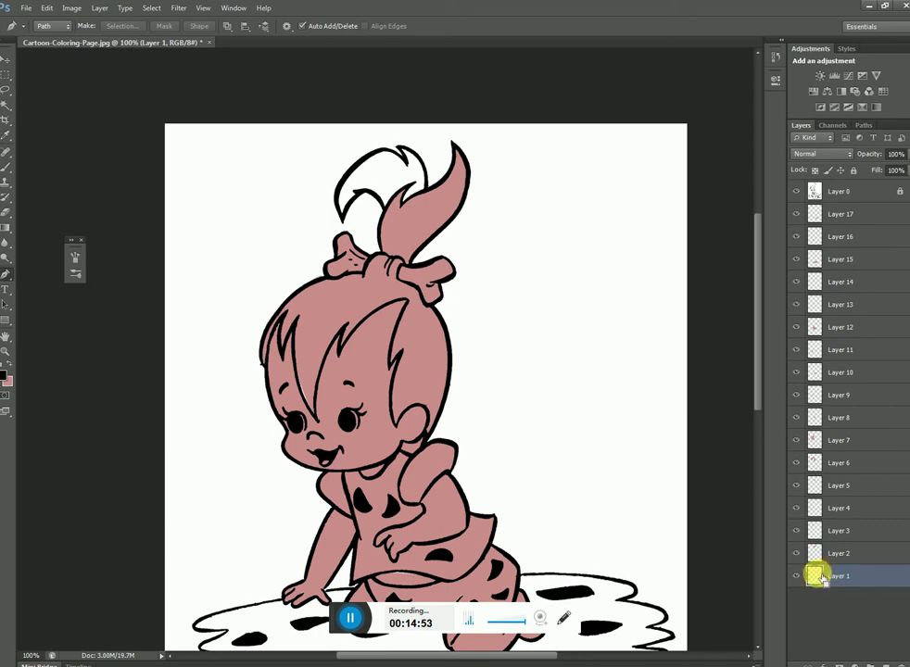
key(ctrl+j)
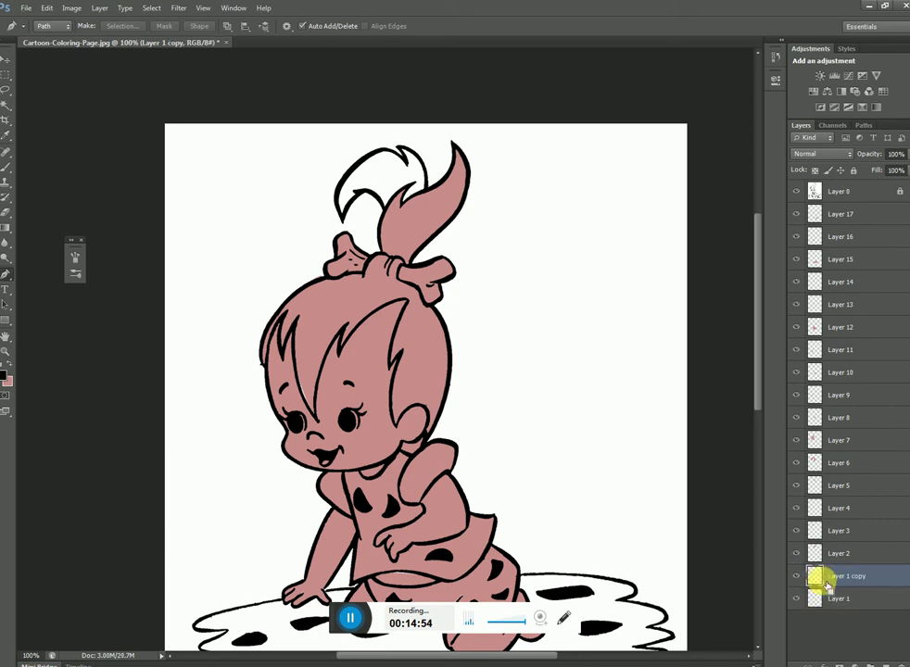
mouse_move(834, 577)
mouse_down()
mouse_move(833, 611)
mouse_move(824, 602)
mouse_up()
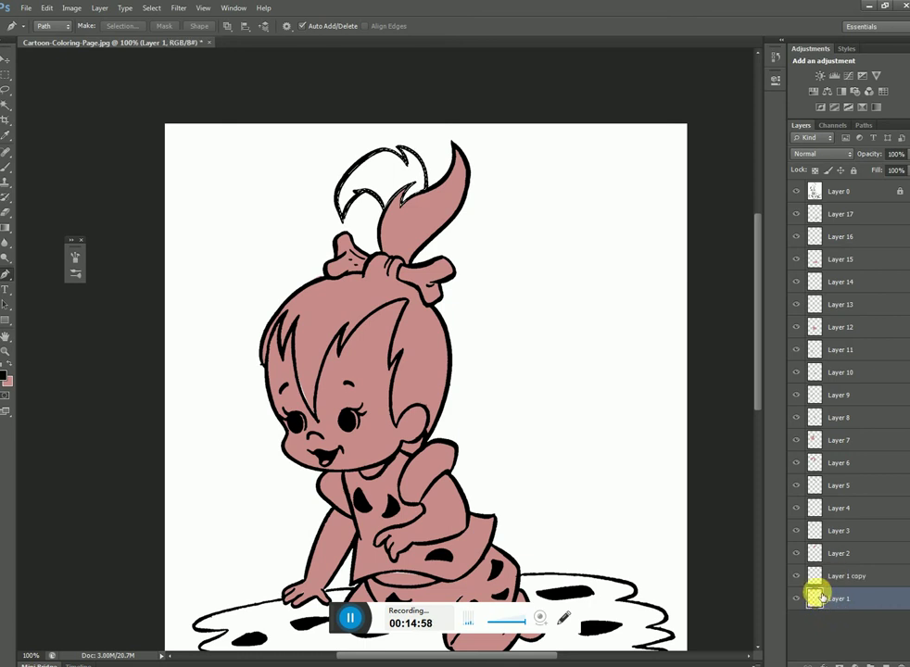
Step: Set the foreground colour to bright yellow fcff00, briefly hiding the line art to check fills
click(6, 375)
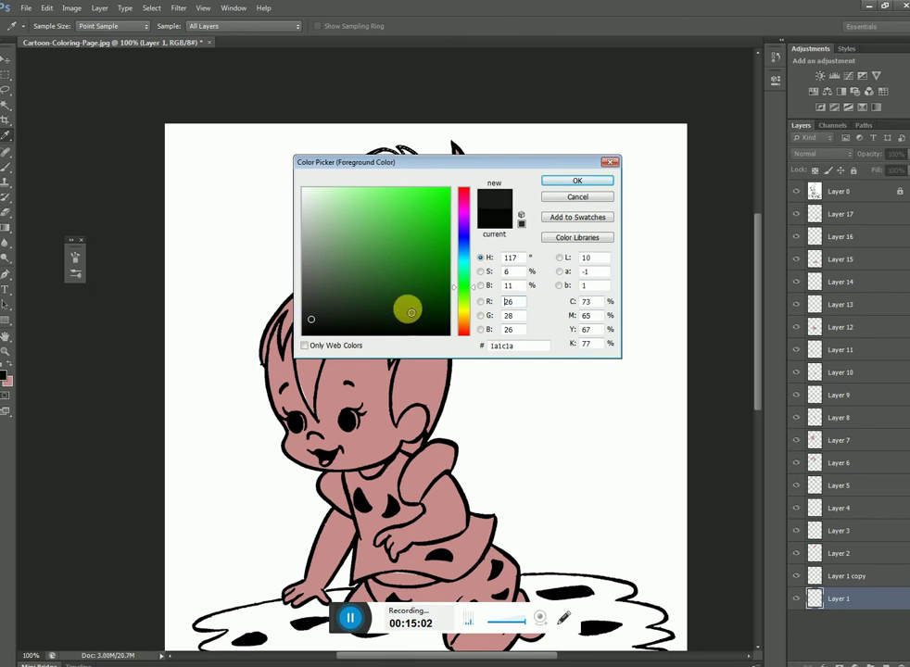
drag(465, 324, 466, 316)
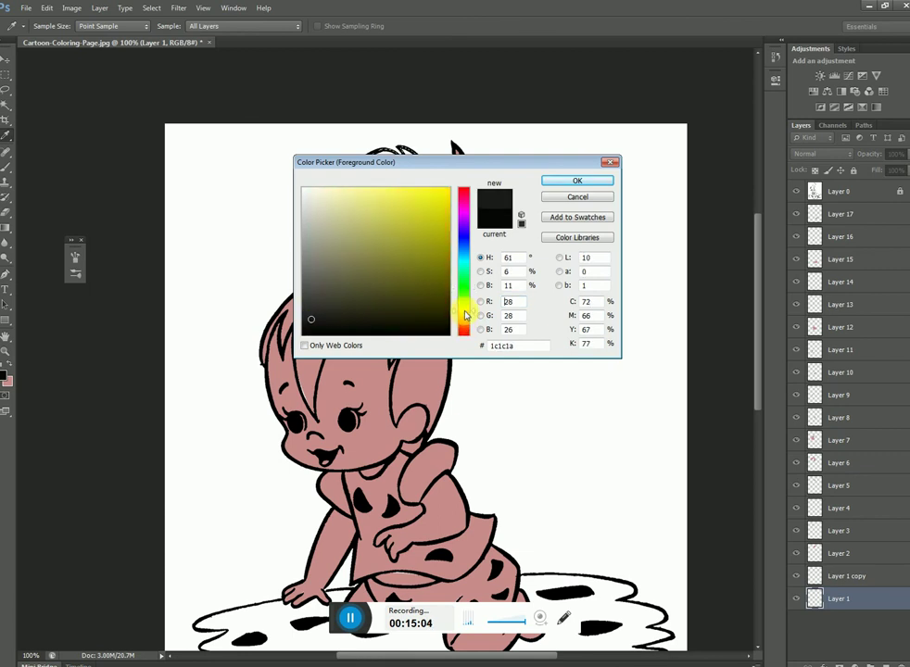
drag(426, 210, 454, 188)
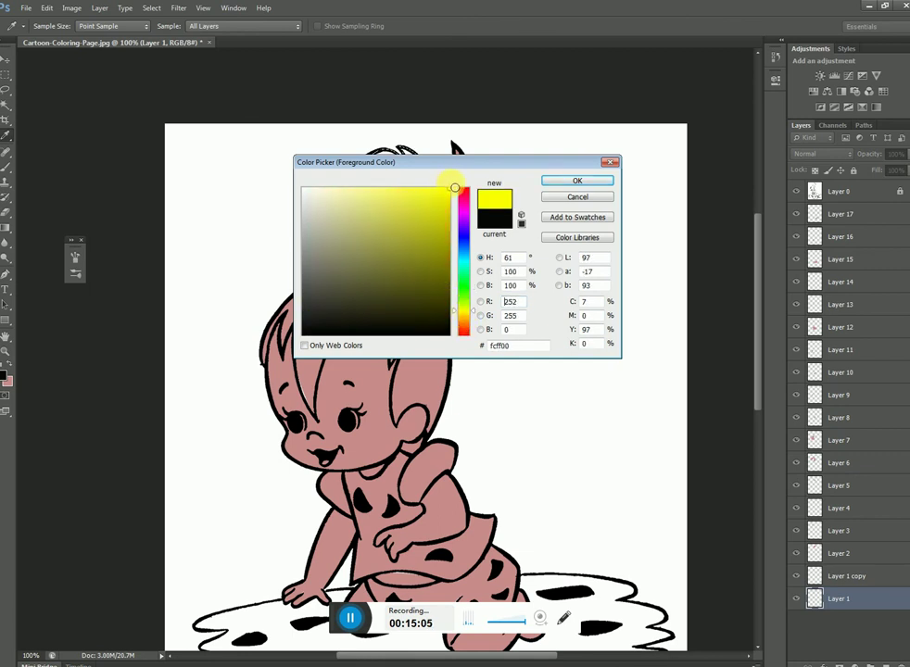
click(544, 182)
key(p)
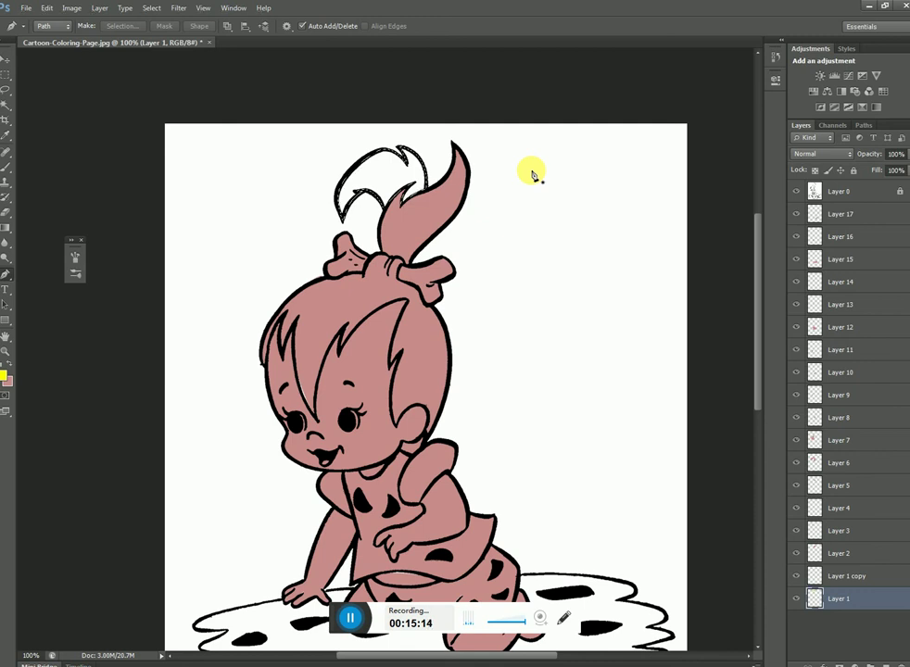
click(799, 604)
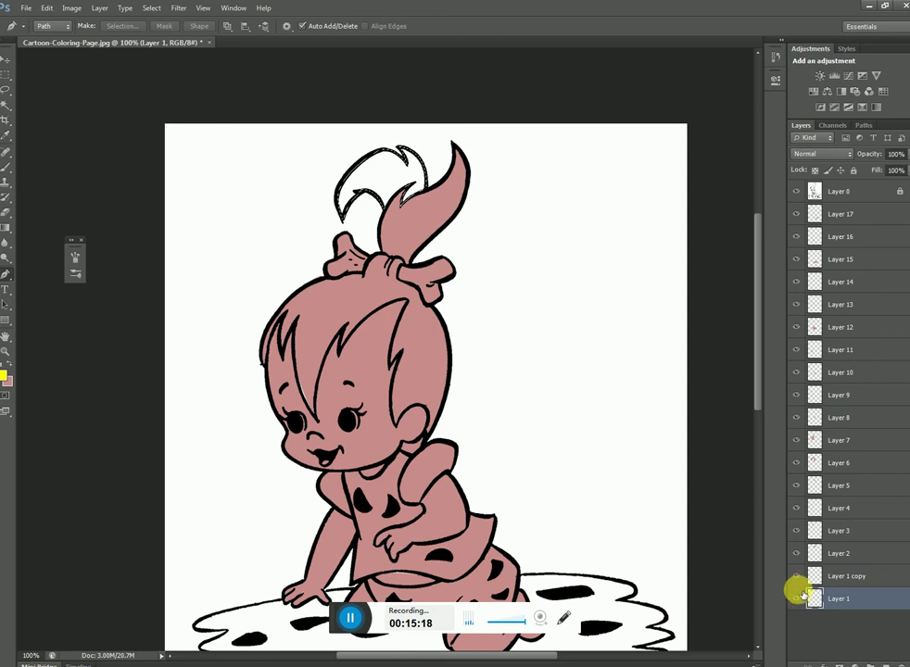
click(794, 193)
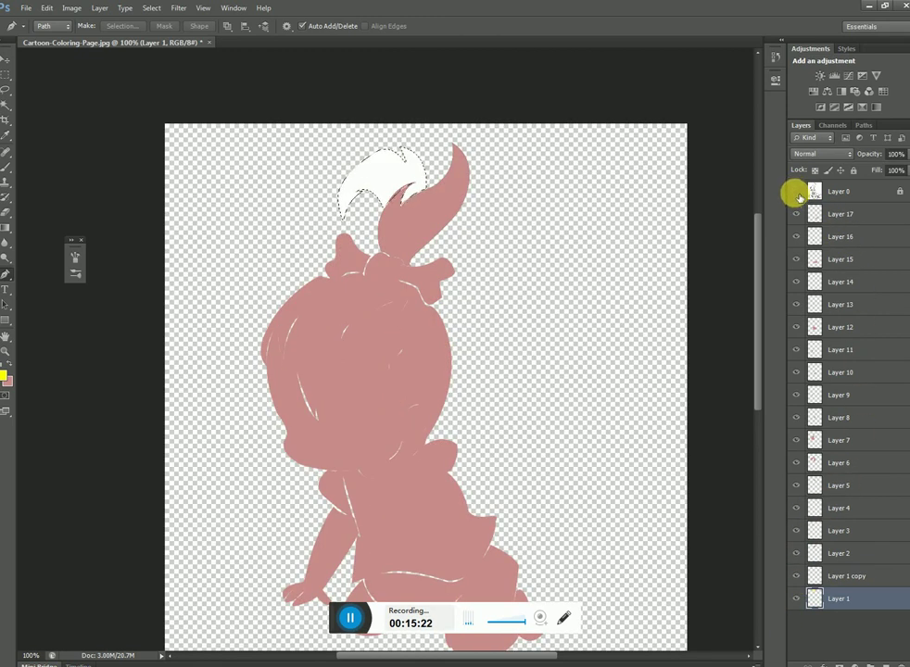
click(796, 192)
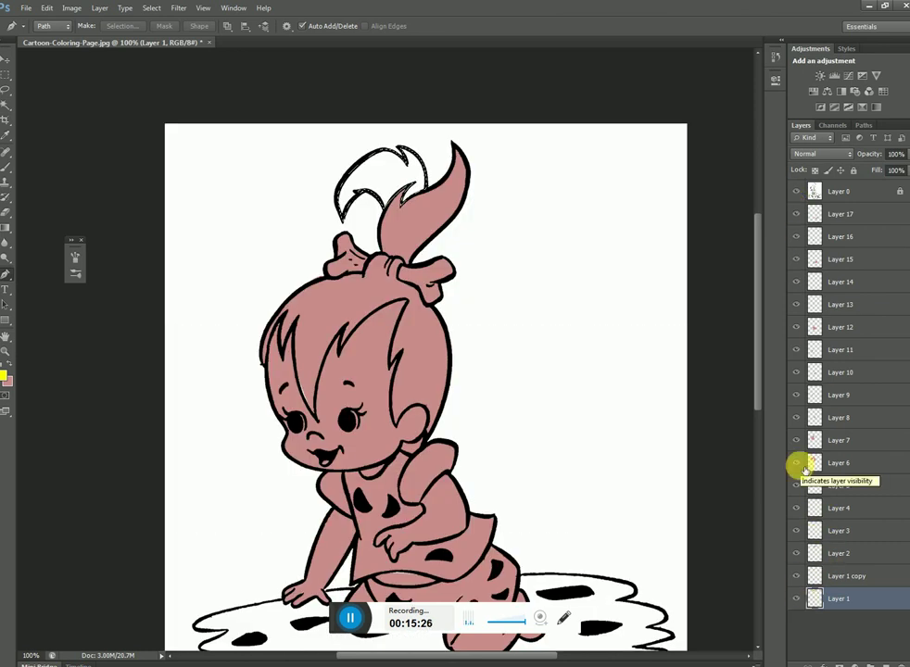
Step: Set the background colour to bright yellow fbfe27 as well
click(8, 380)
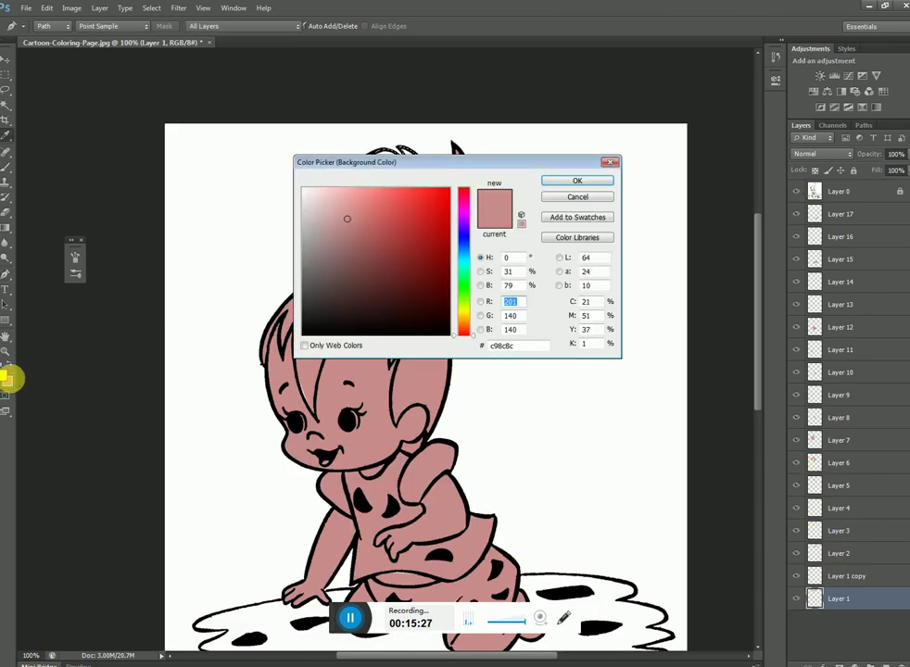
click(463, 311)
click(427, 189)
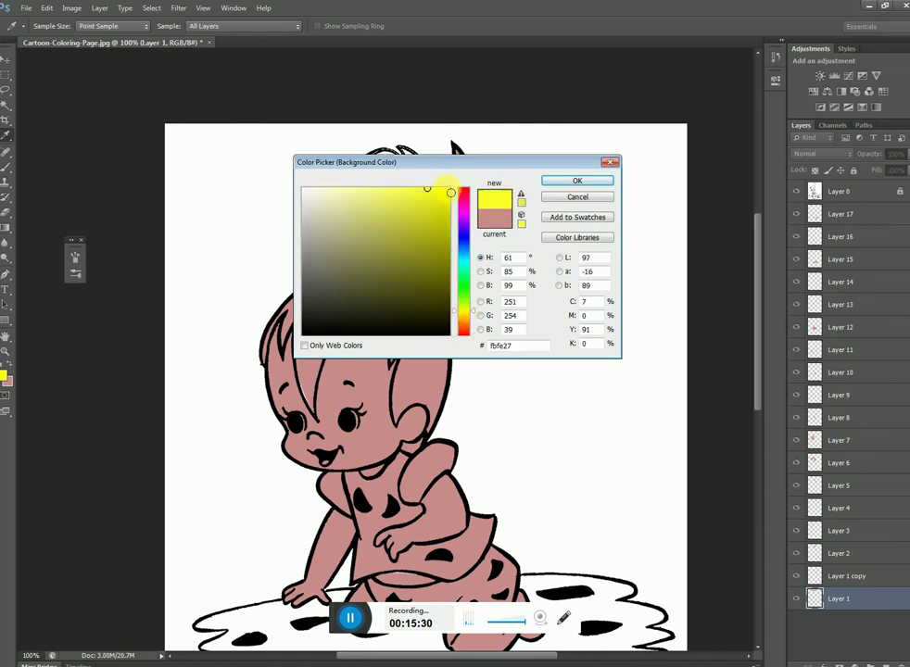
click(563, 181)
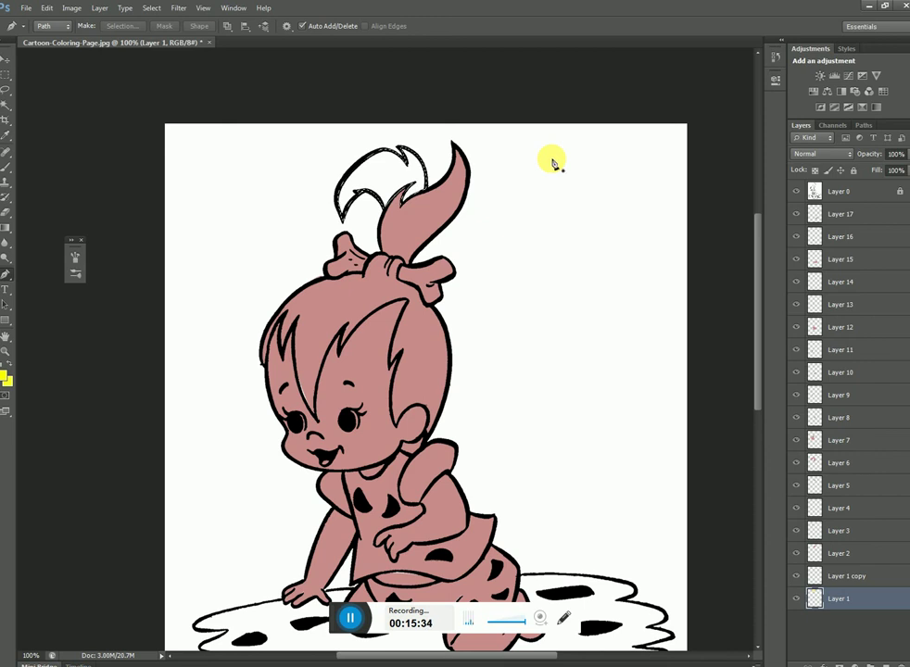
key(b)
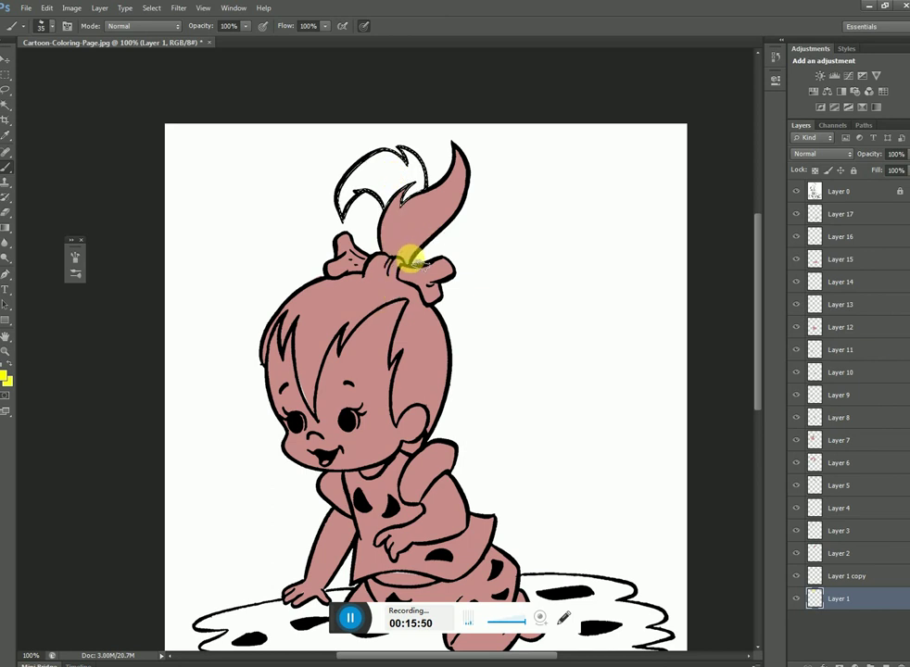
Step: Fill the hair tuft on Layer 1 copy and the ponytail on Layer 2 with yellow
click(820, 576)
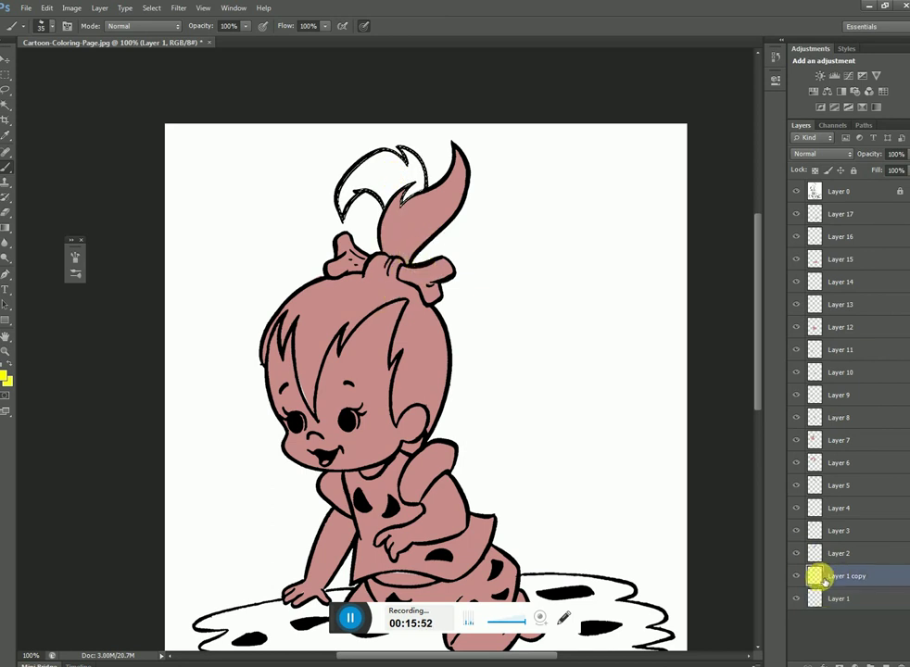
key(alt+BackSpace)
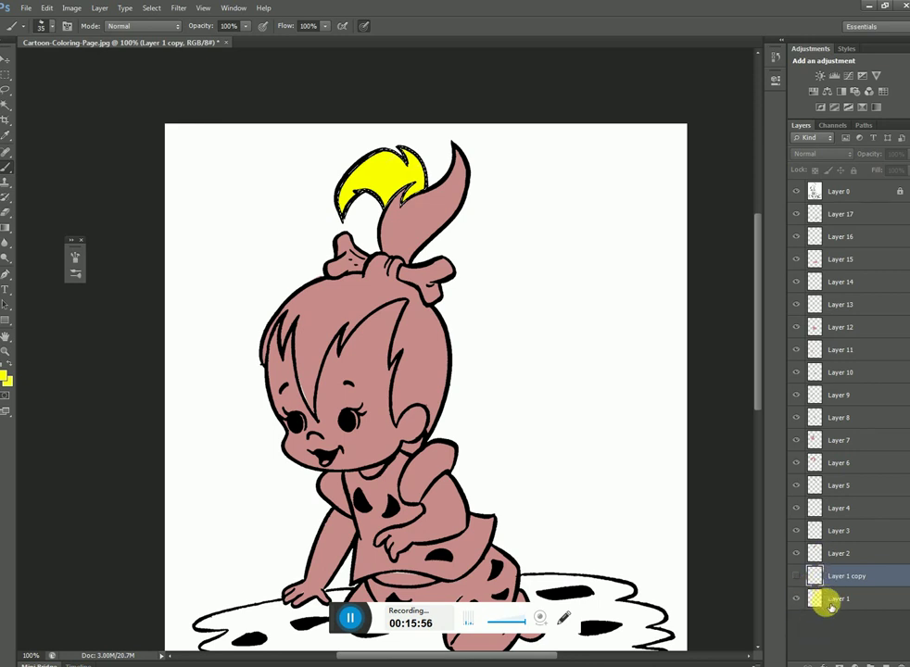
click(844, 554)
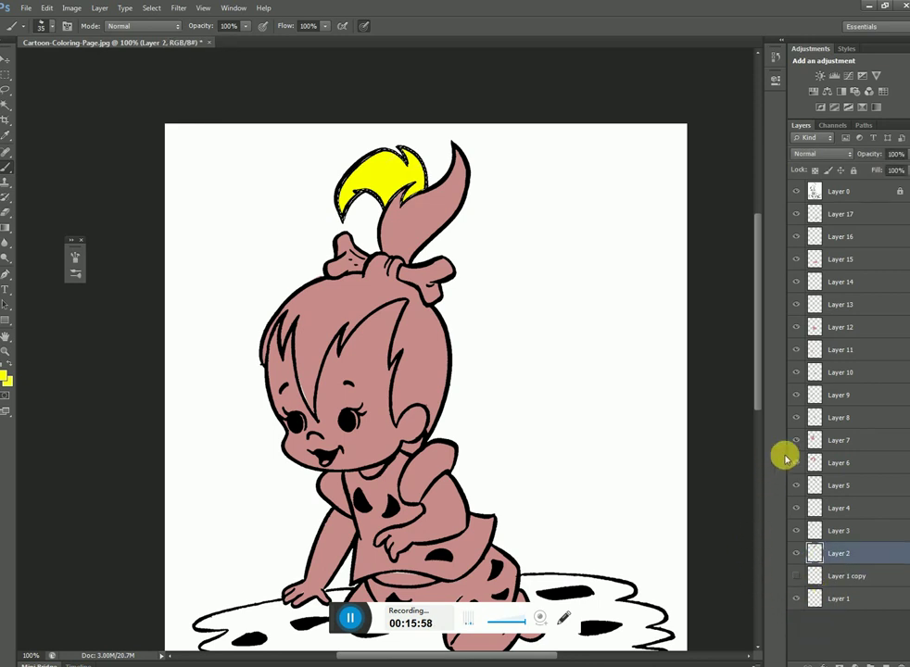
ctrl+click(815, 553)
key(alt+BackSpace)
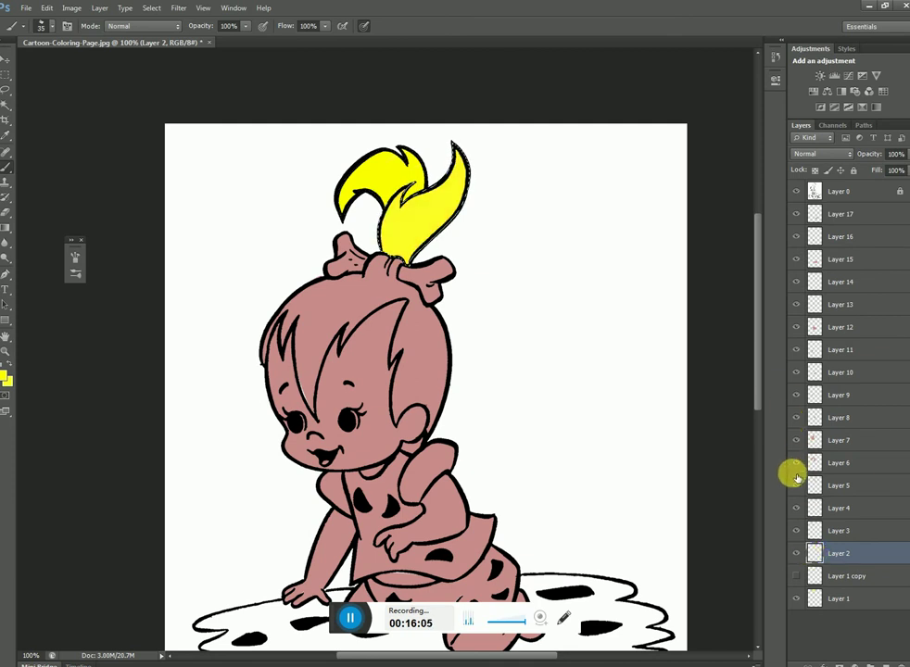
Step: Find the fringe layer by toggling visibility, fill it yellow, then load the Layer 5 bow selection
click(804, 532)
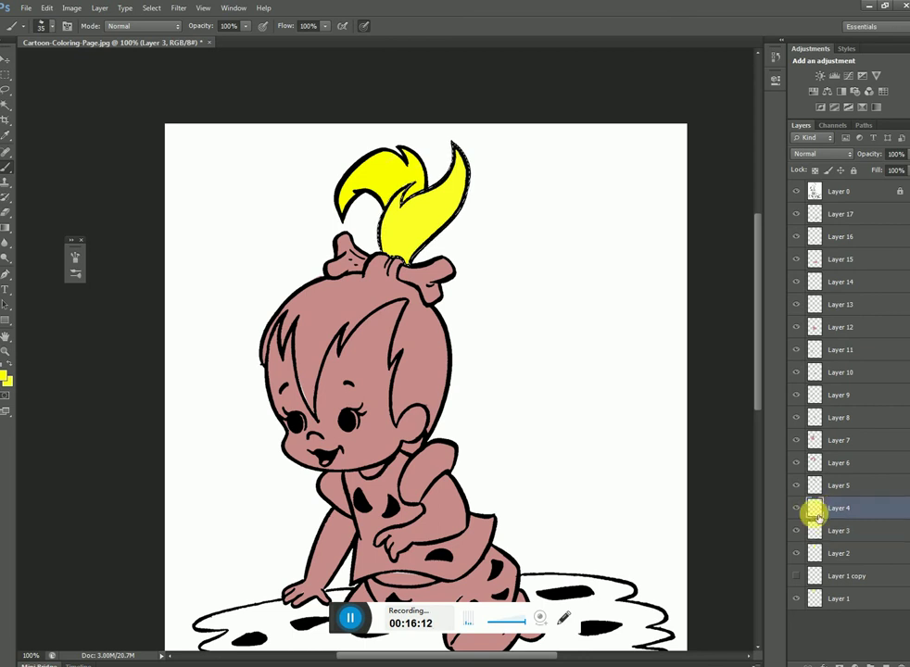
click(801, 510)
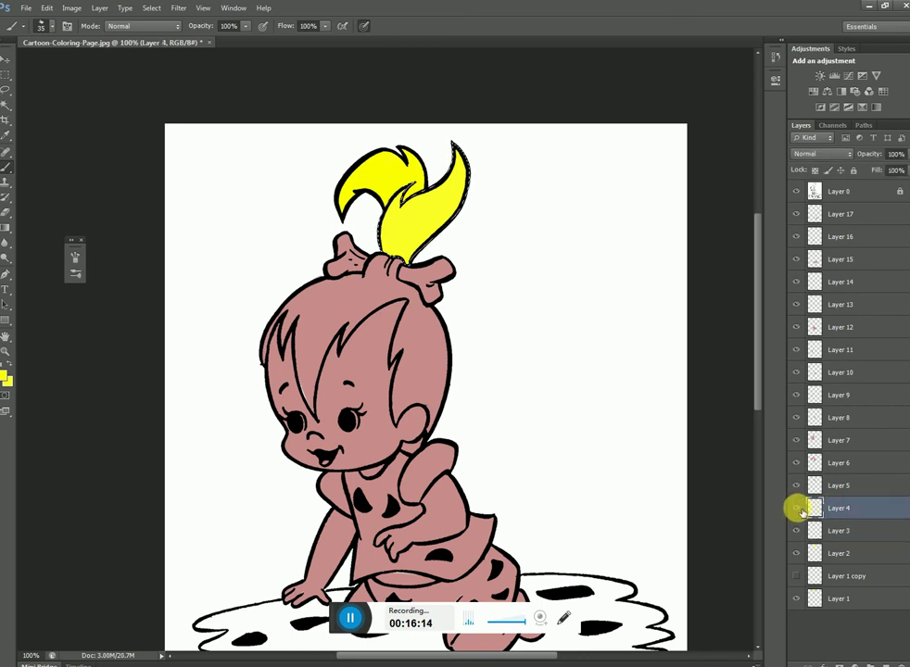
click(796, 486)
click(799, 487)
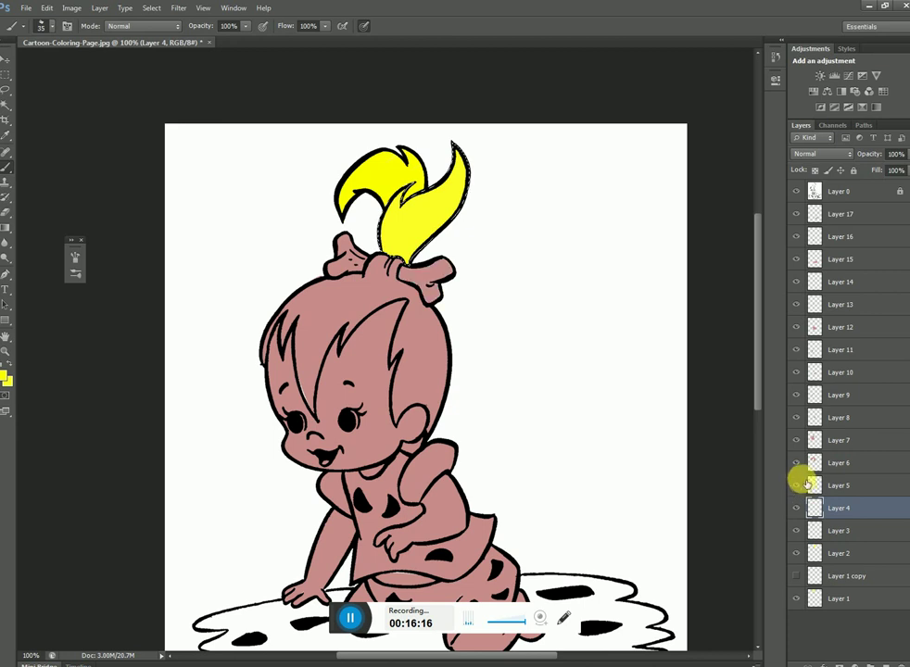
click(799, 463)
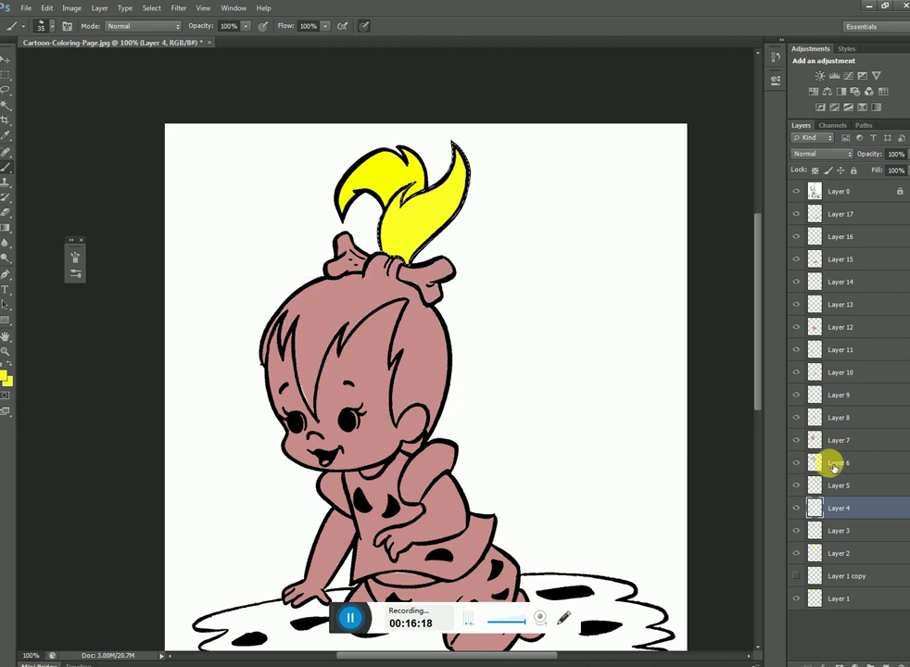
click(830, 465)
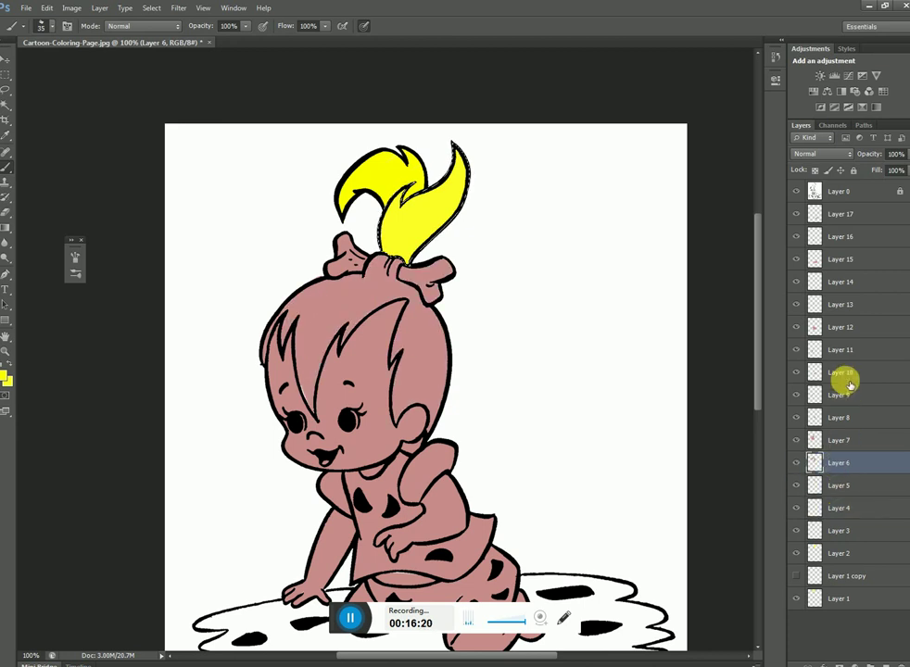
ctrl+click(814, 462)
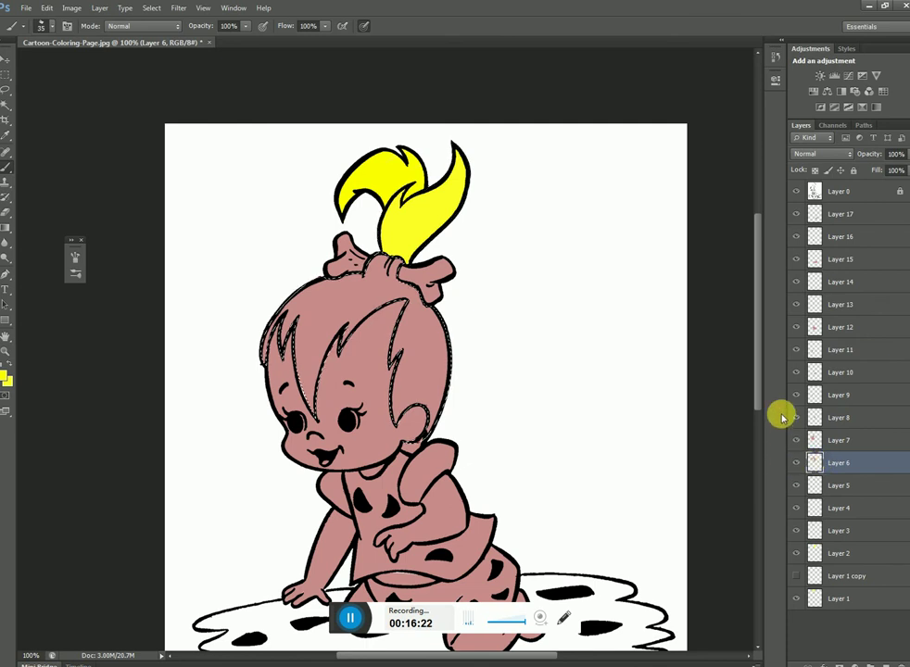
key(alt+BackSpace)
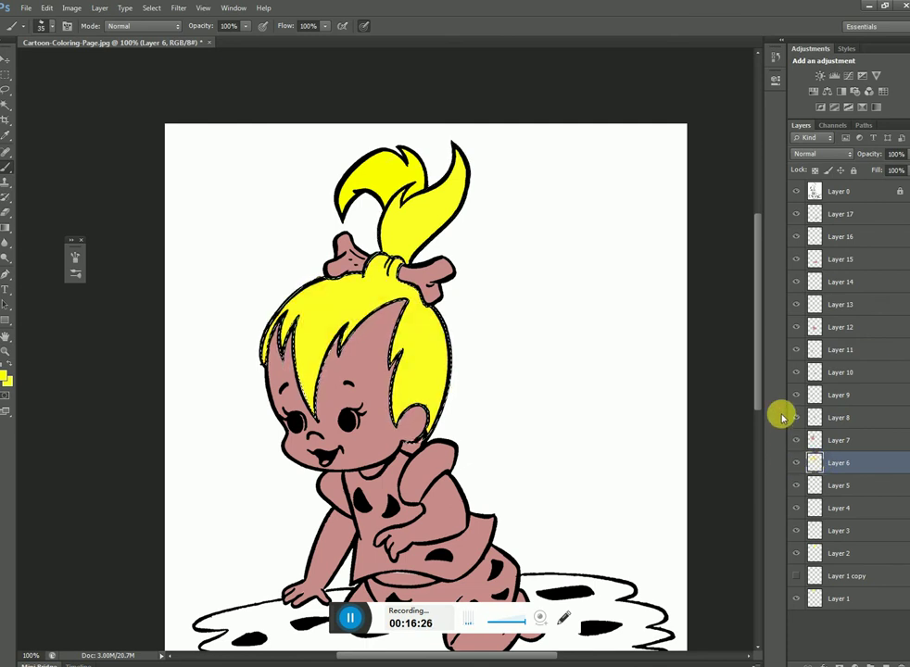
click(839, 487)
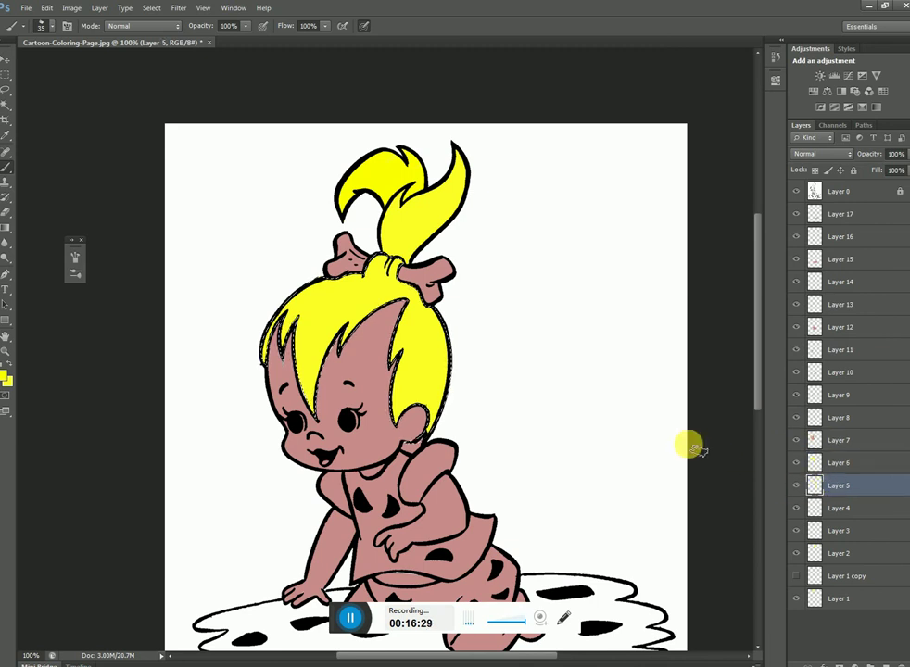
ctrl+click(803, 489)
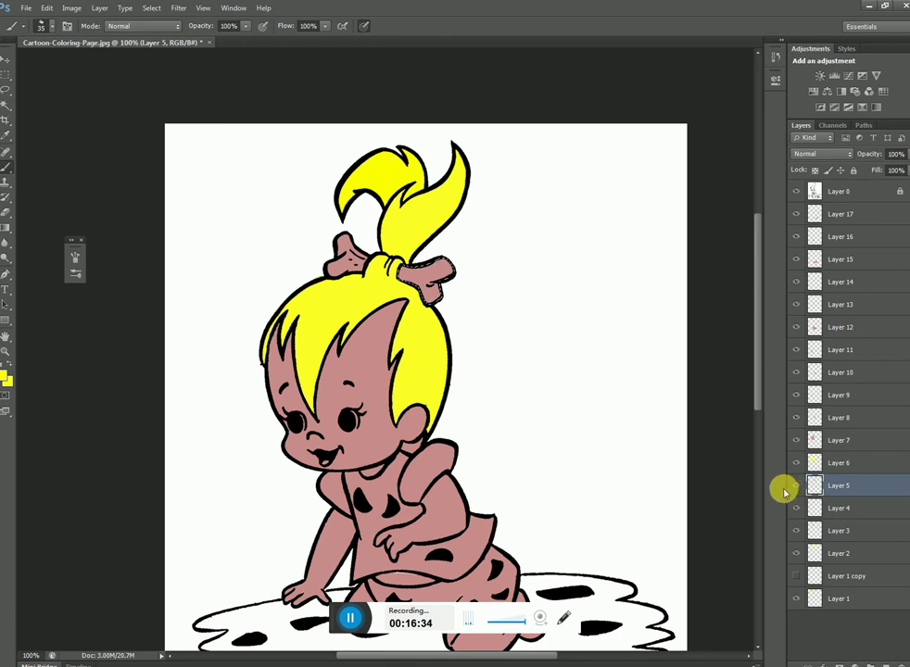
Step: Make the background colour pure white and turn both bone bow halves white
click(12, 386)
drag(333, 279, 302, 189)
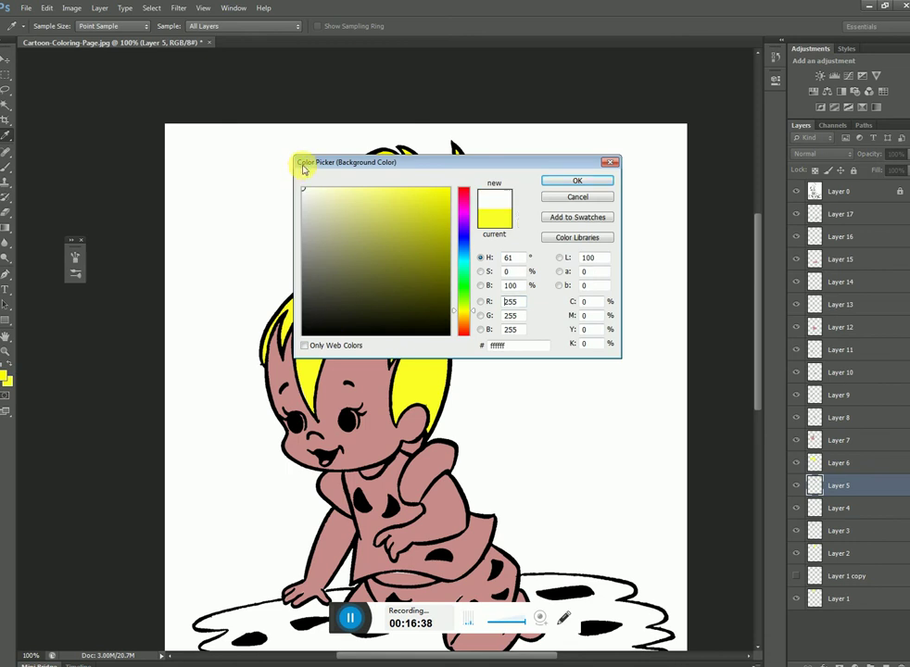
click(568, 198)
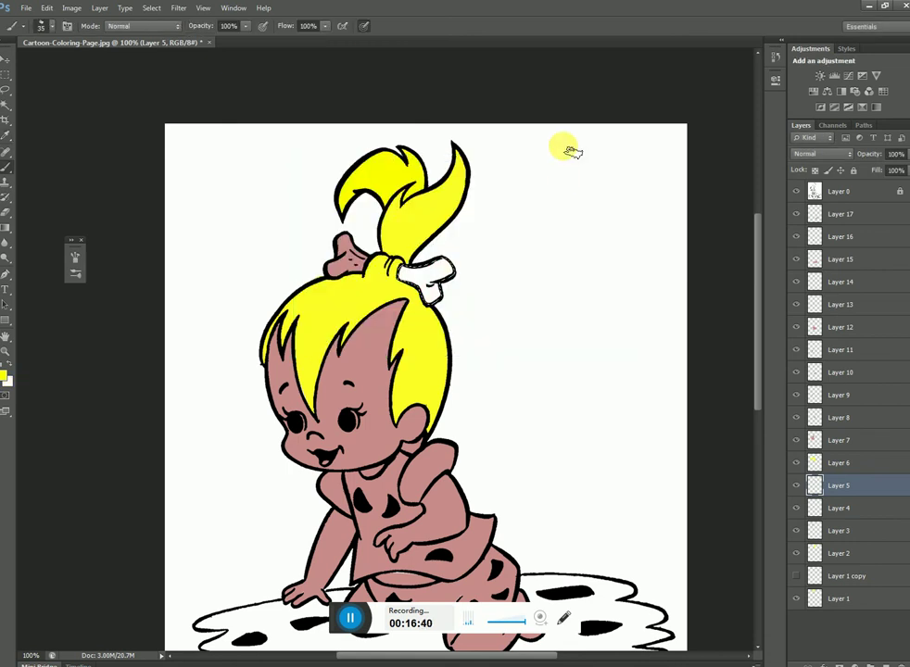
click(838, 509)
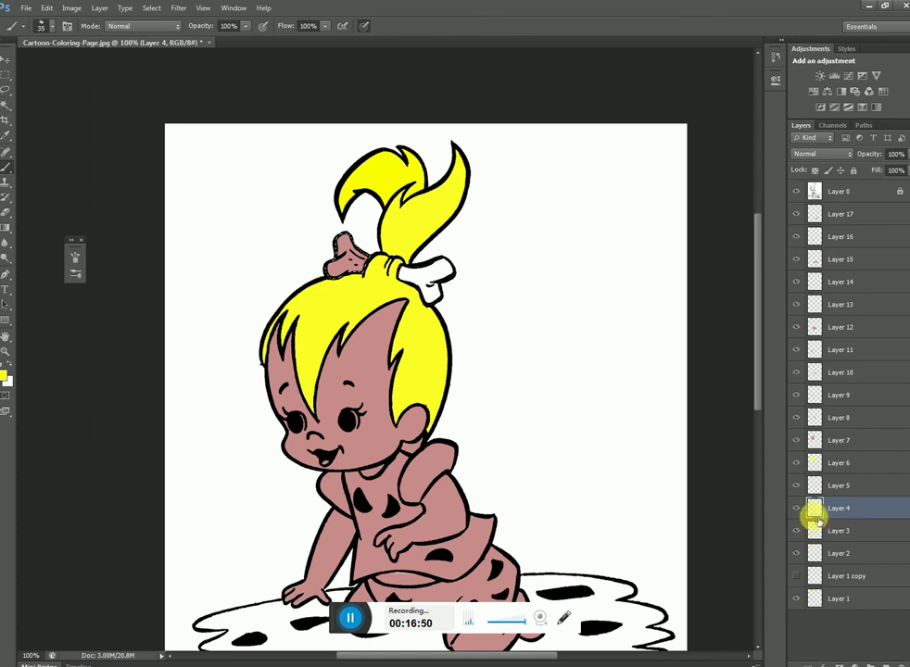
key(ctrl+z)
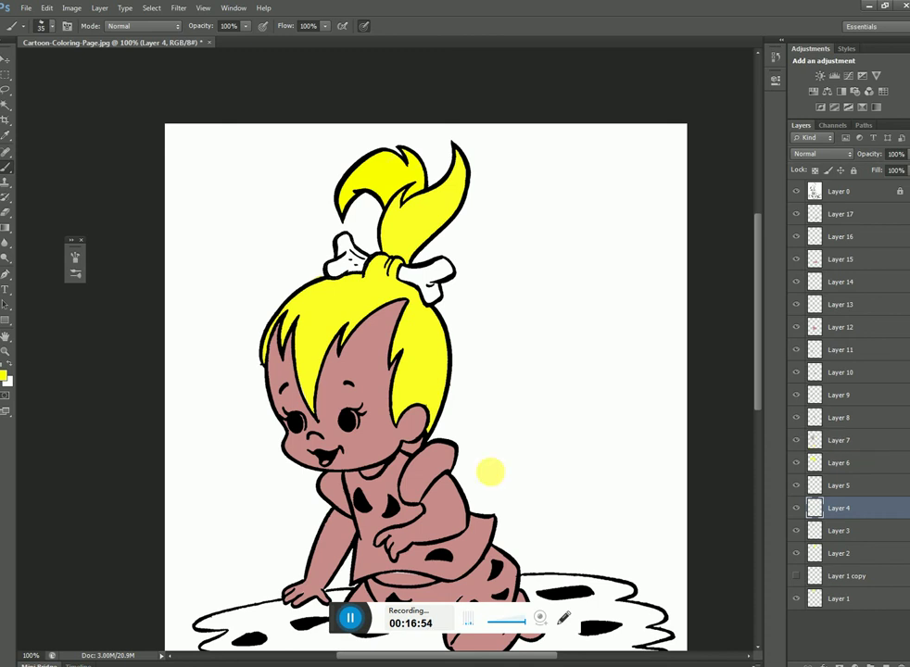
Step: Bring the legs into view and load the dress selection from Layer 12
mouse_move(506, 500)
mouse_down()
mouse_move(546, 469)
mouse_move(544, 397)
mouse_move(533, 418)
mouse_up()
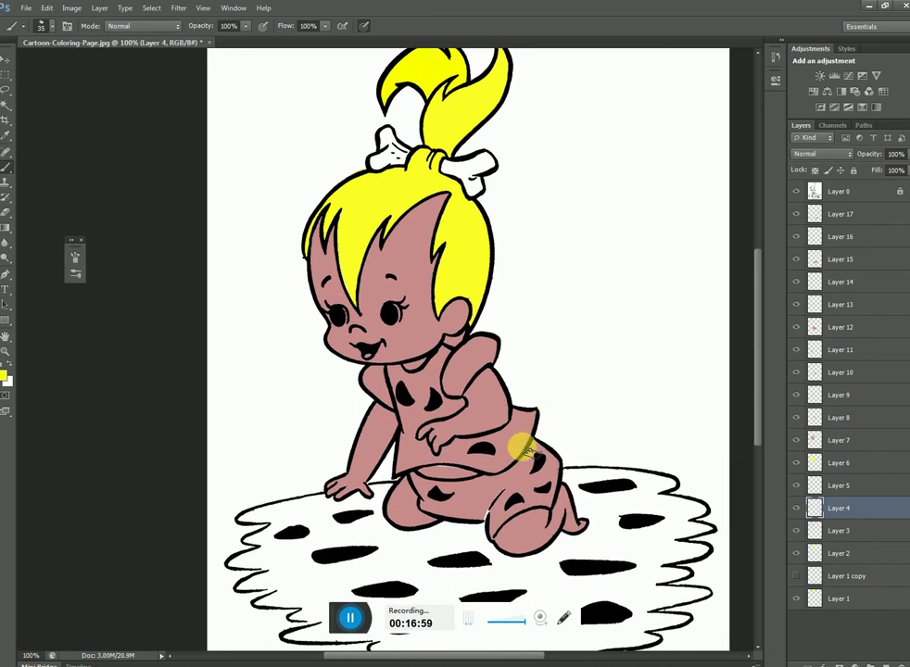
key(v)
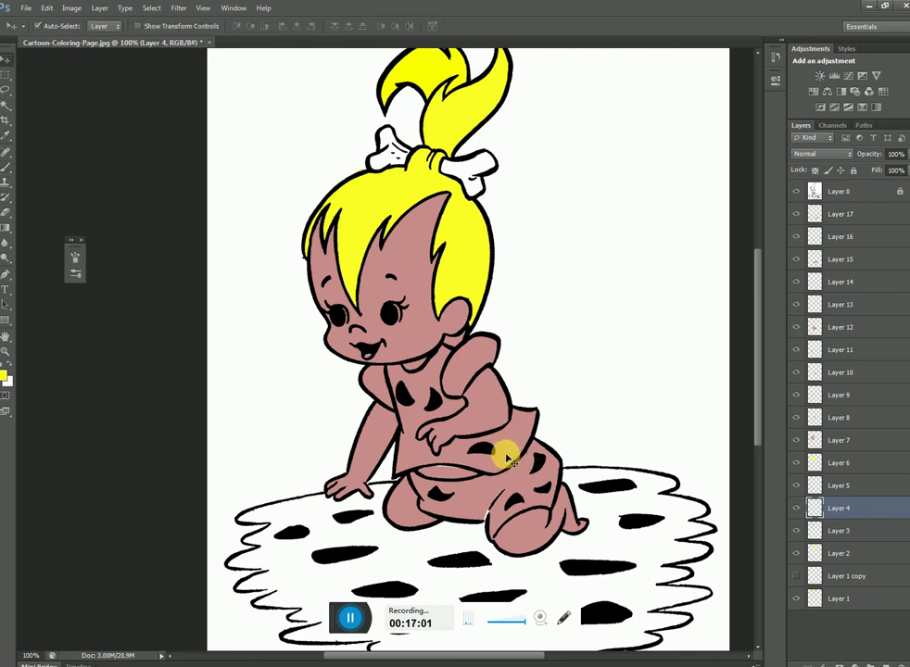
click(511, 452)
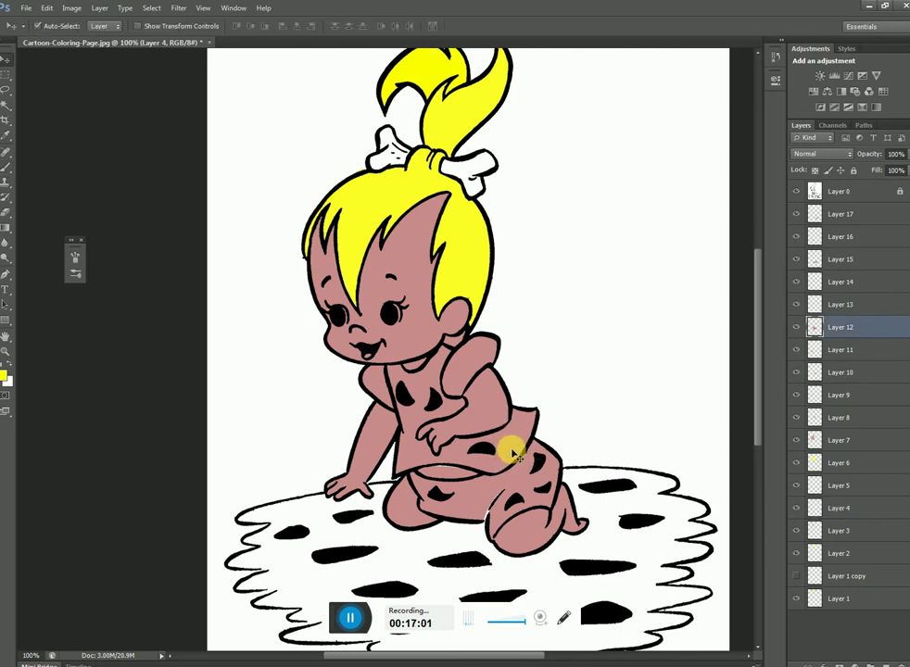
ctrl+click(815, 327)
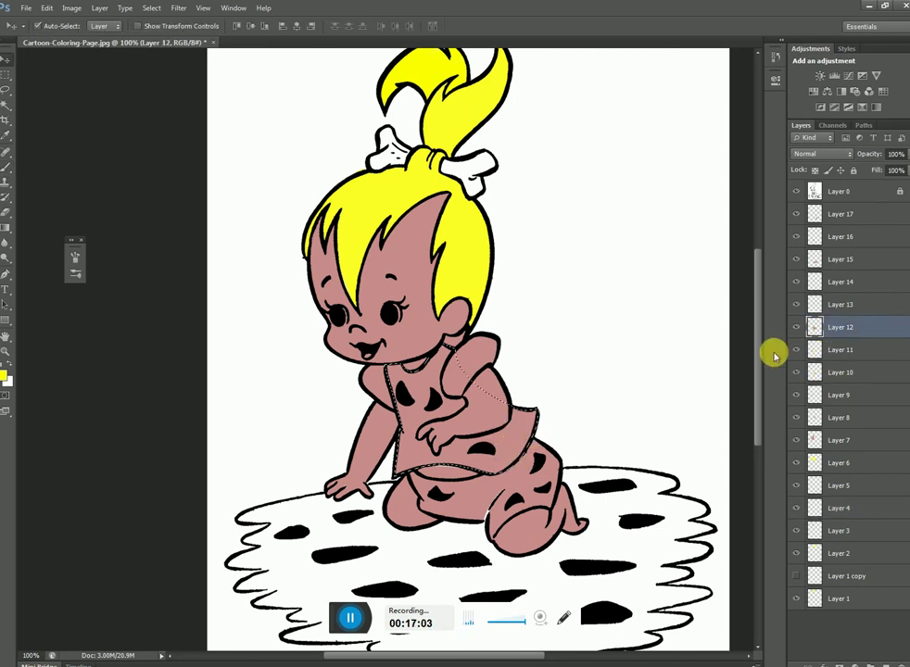
Step: Fill the dress selection with purple #9e4cc9 and deselect
click(5, 375)
mouse_move(464, 274)
mouse_down()
mouse_move(463, 219)
mouse_move(403, 204)
mouse_up()
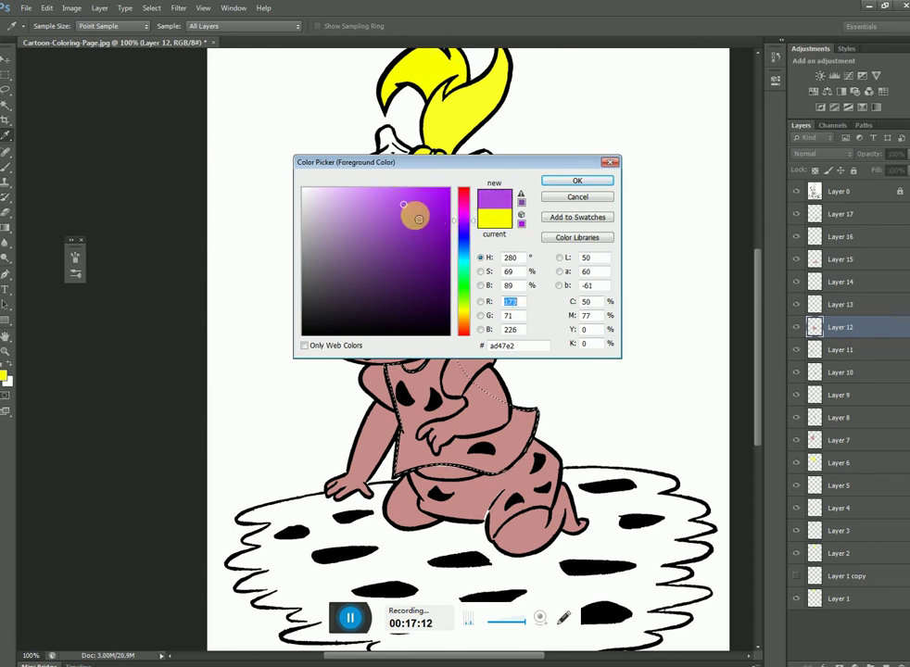
drag(414, 211, 394, 219)
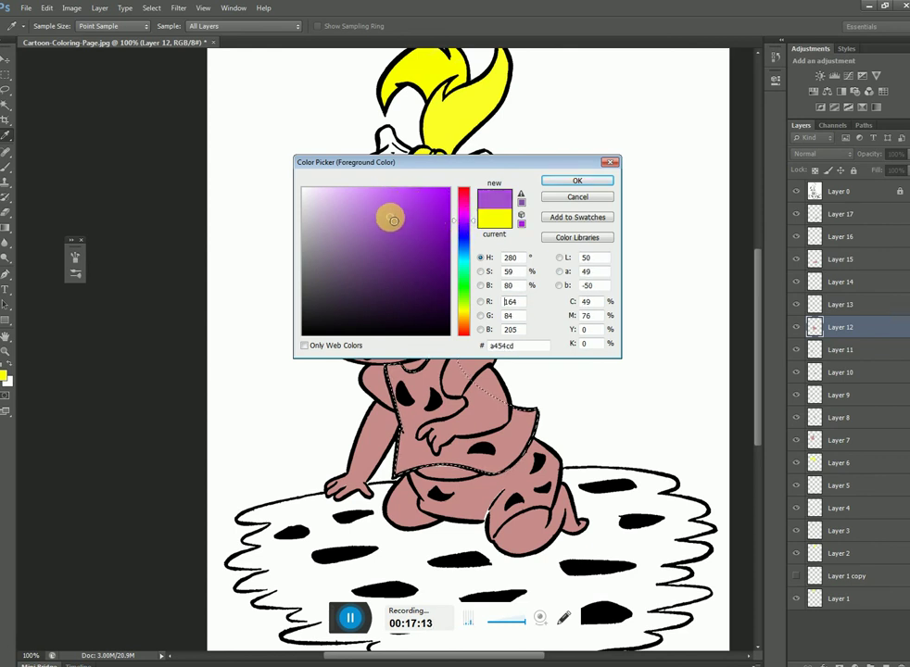
click(556, 181)
key(v)
key(alt+BackSpace)
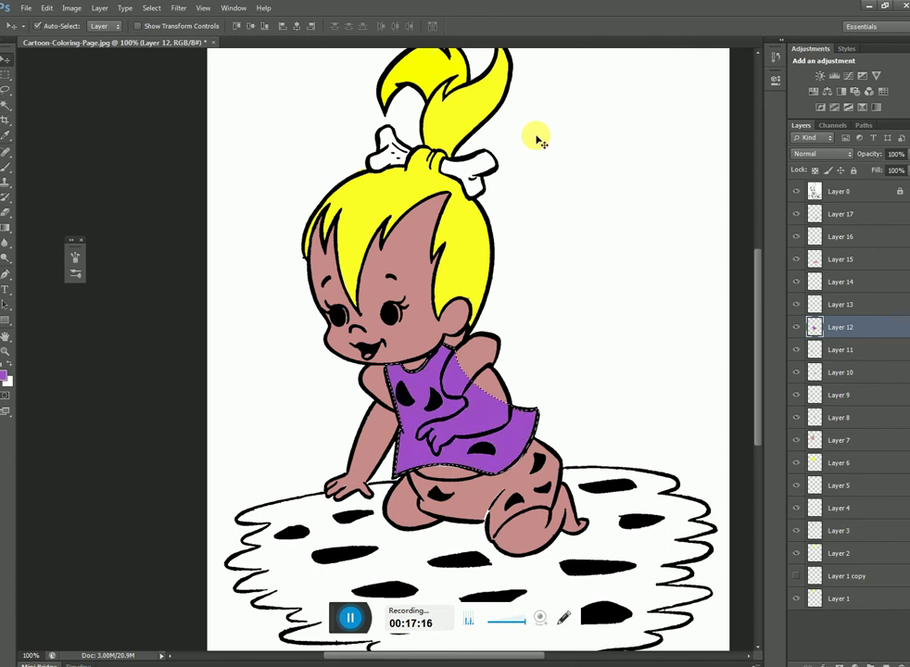
key(ctrl+d)
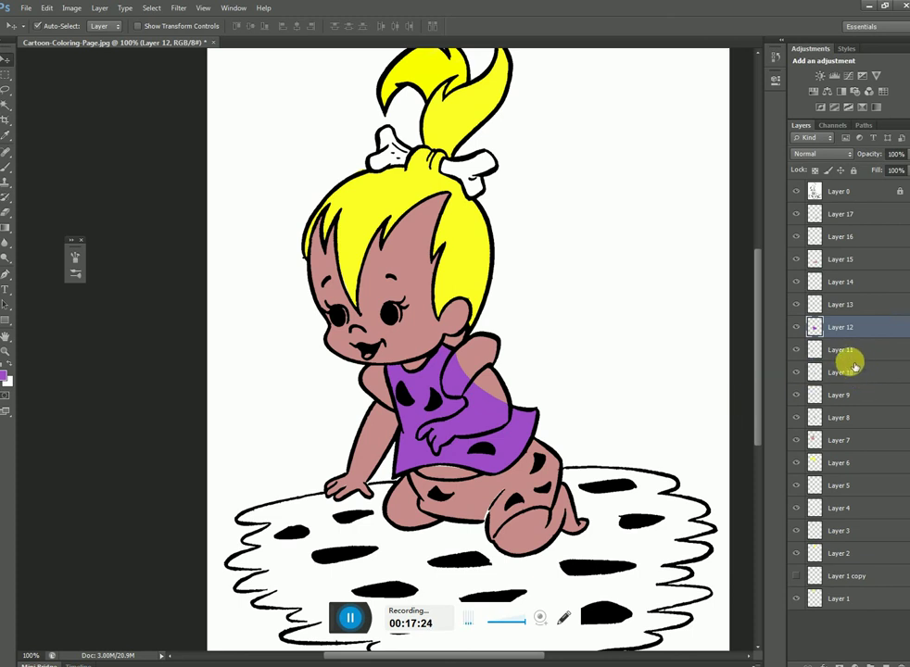
Step: Select Layers 8–11 together and move them above dress Layer 12
click(839, 418)
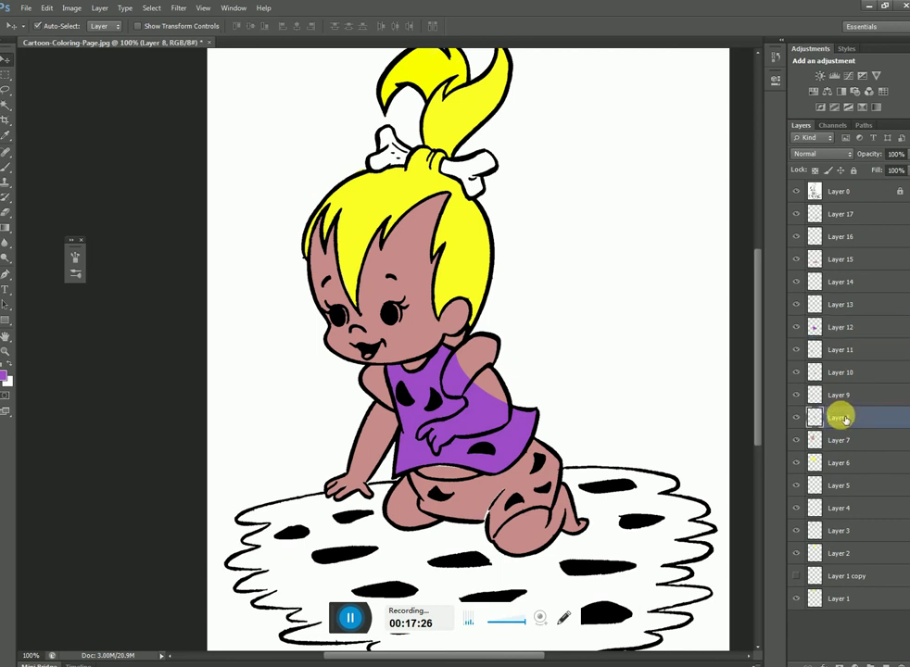
click(798, 418)
ctrl+click(838, 390)
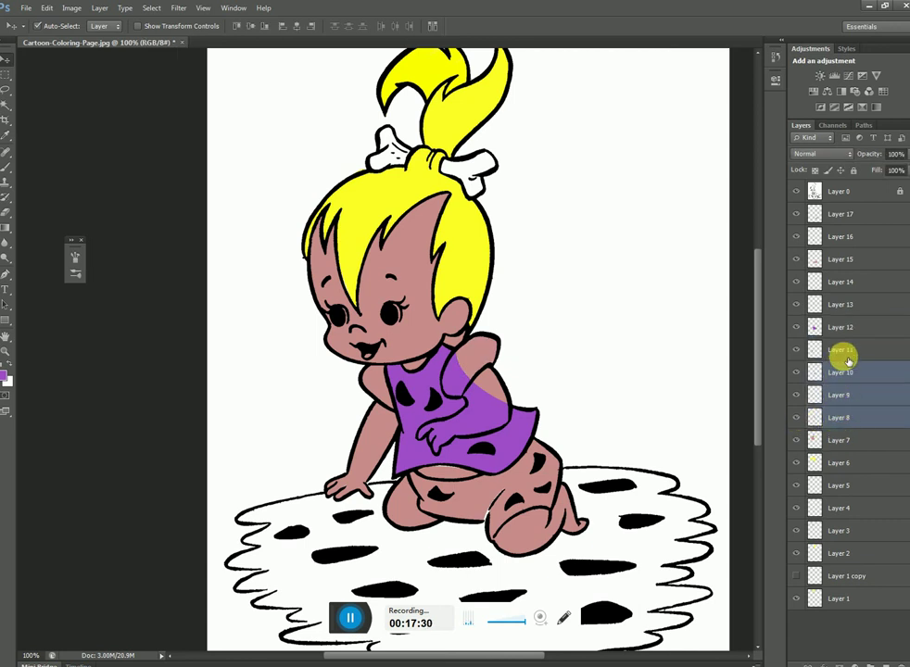
ctrl+click(839, 367)
ctrl+click(846, 350)
drag(846, 347, 838, 317)
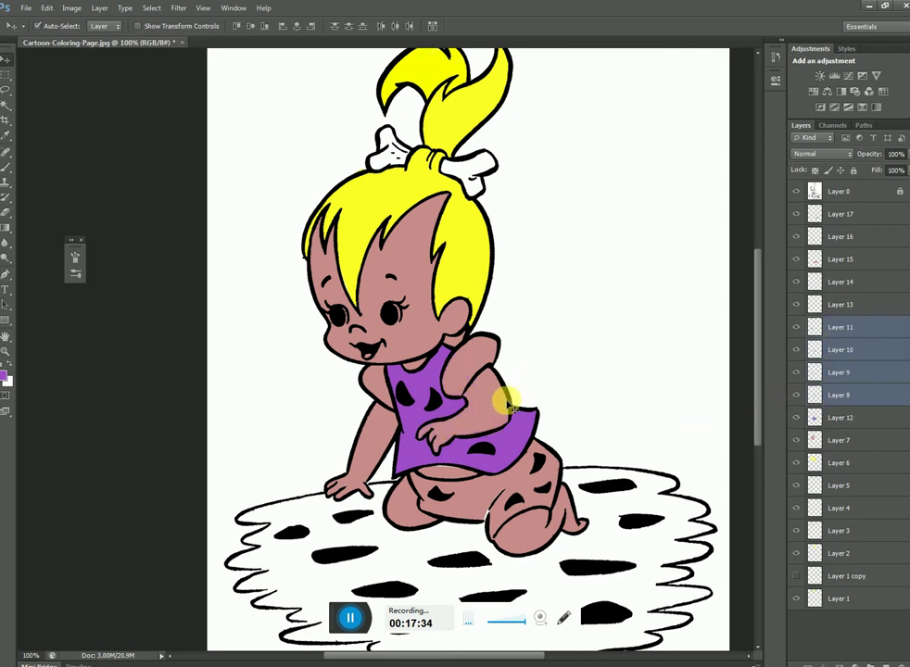
click(635, 390)
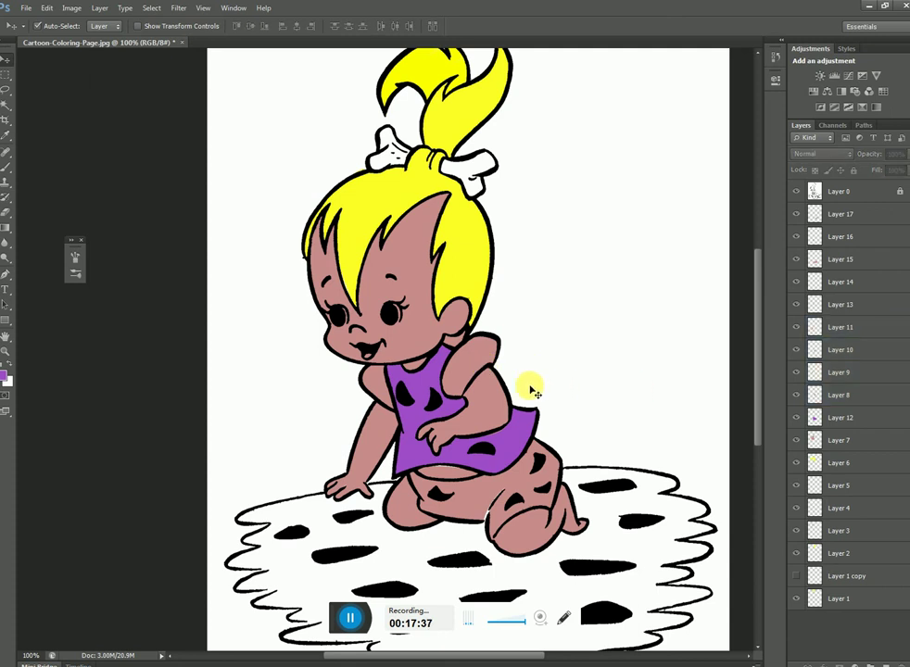
Step: Fill the sleeve on Layer 8 and the collar on Layer 9 with purple
ctrl+click(813, 393)
key(ctrl+BackSpace)
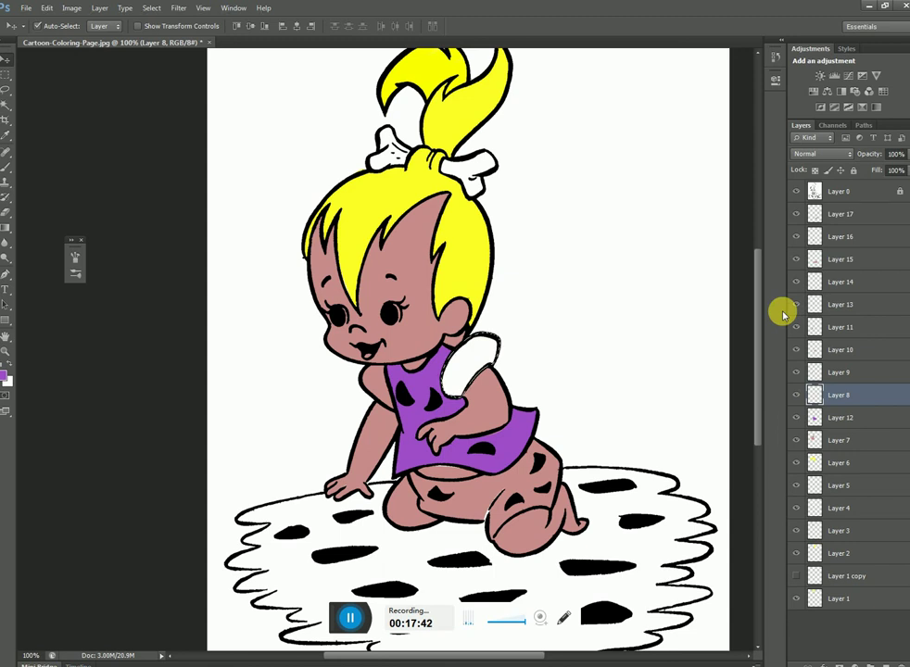
key(alt+BackSpace)
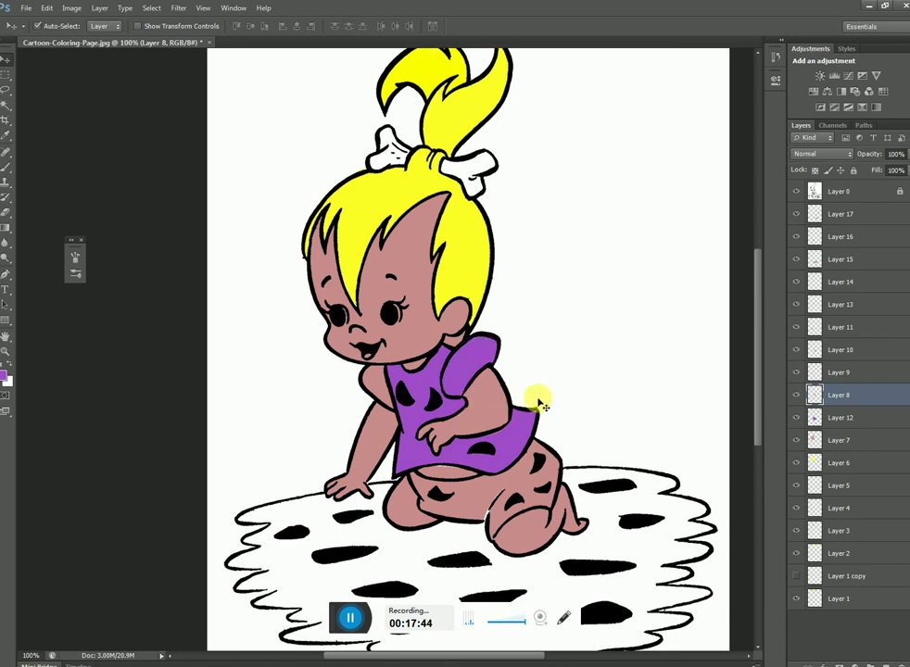
click(419, 387)
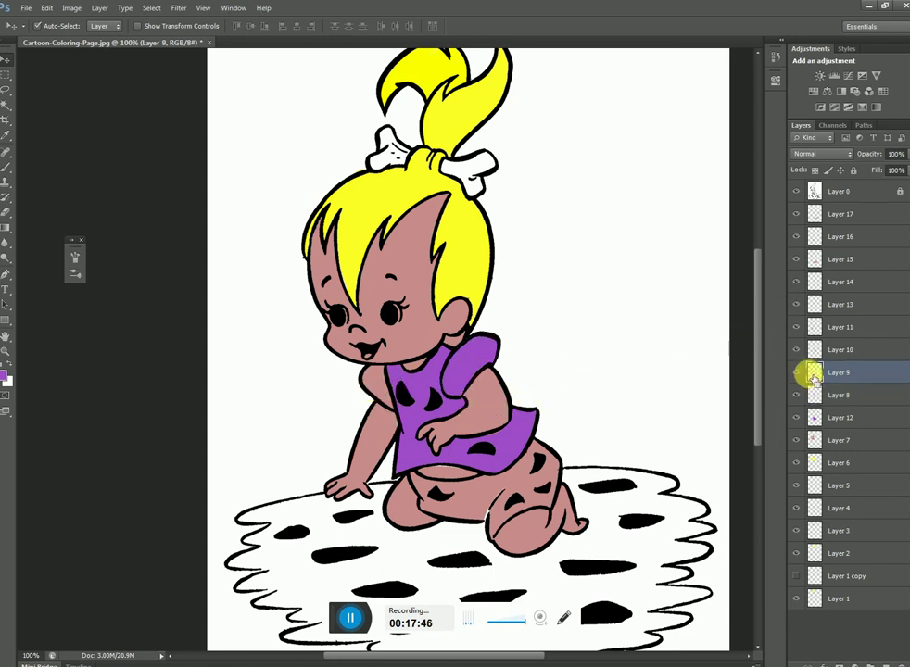
key(ctrl+BackSpace)
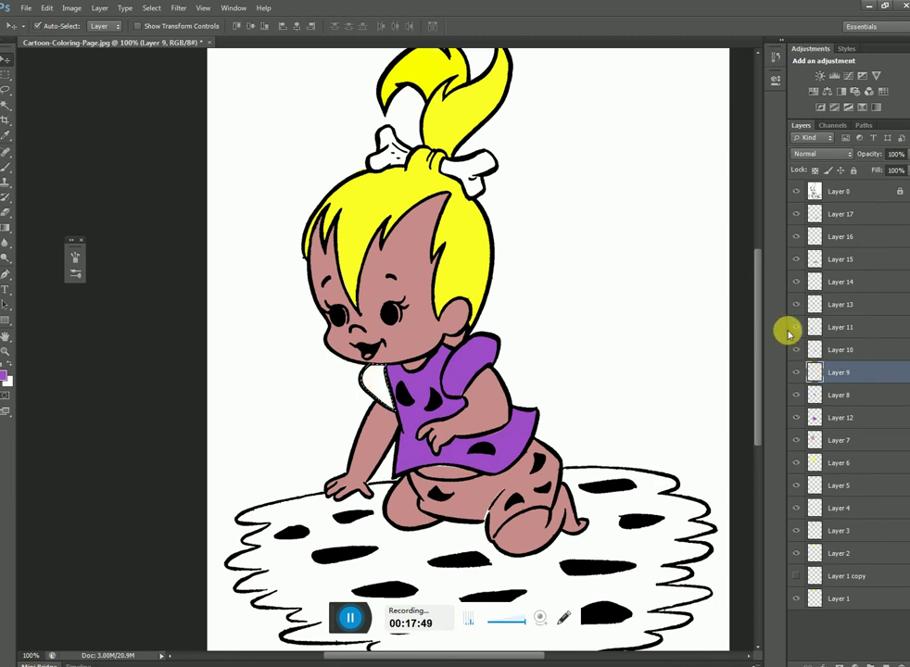
key(alt+BackSpace)
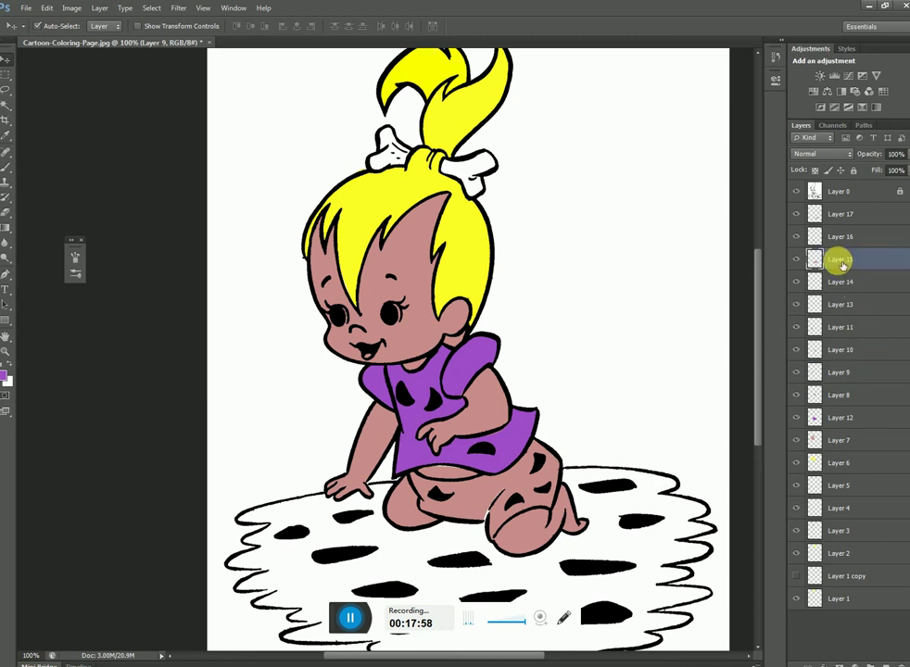
Step: Confirm Layer 15 holds the shorts and load its selection
click(801, 261)
click(797, 260)
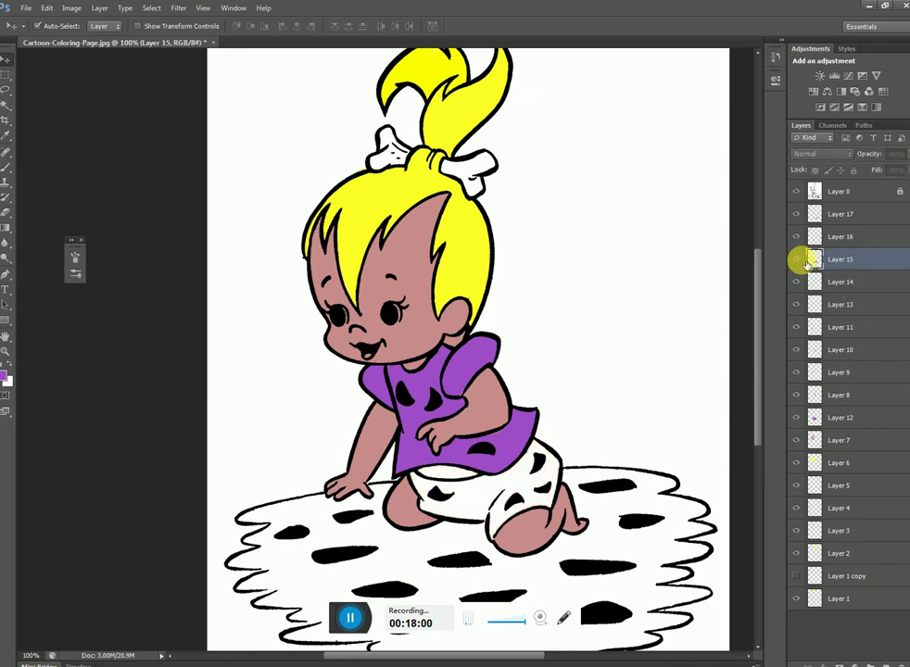
click(798, 260)
ctrl+click(814, 260)
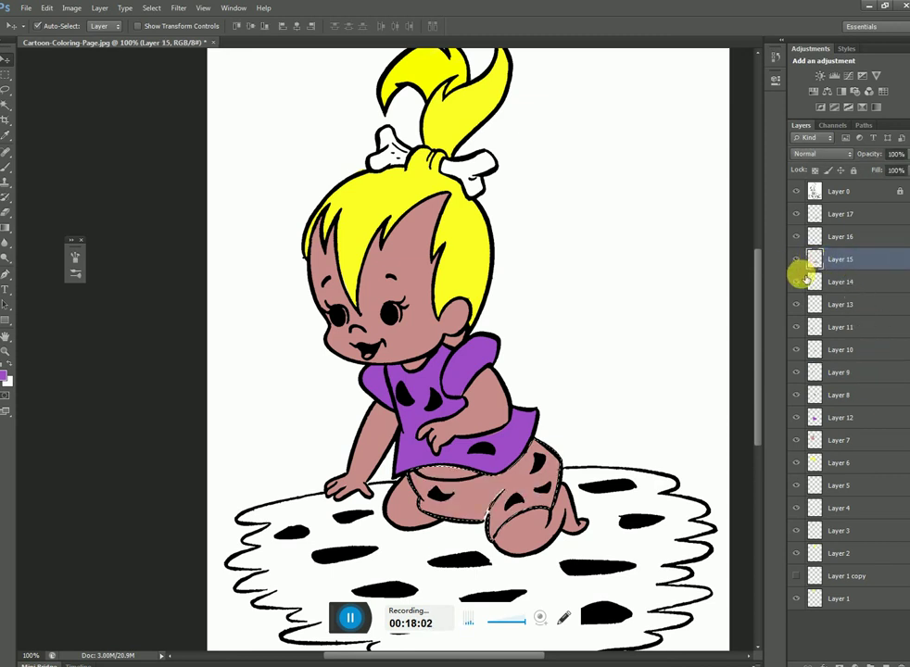
Step: Fill the shorts with a bright cyan foreground colour and deselect
click(9, 375)
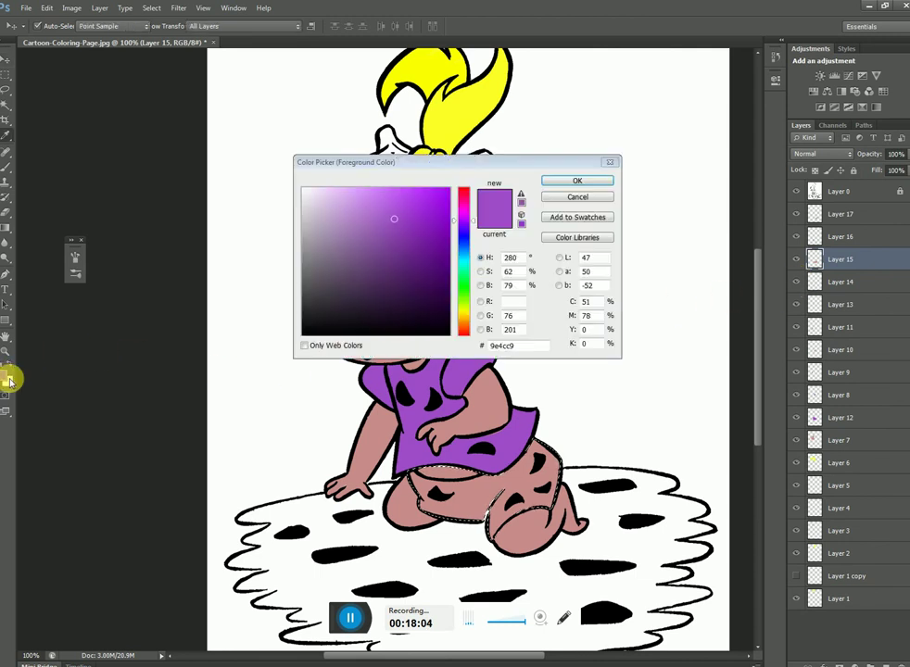
click(463, 252)
drag(422, 215, 411, 198)
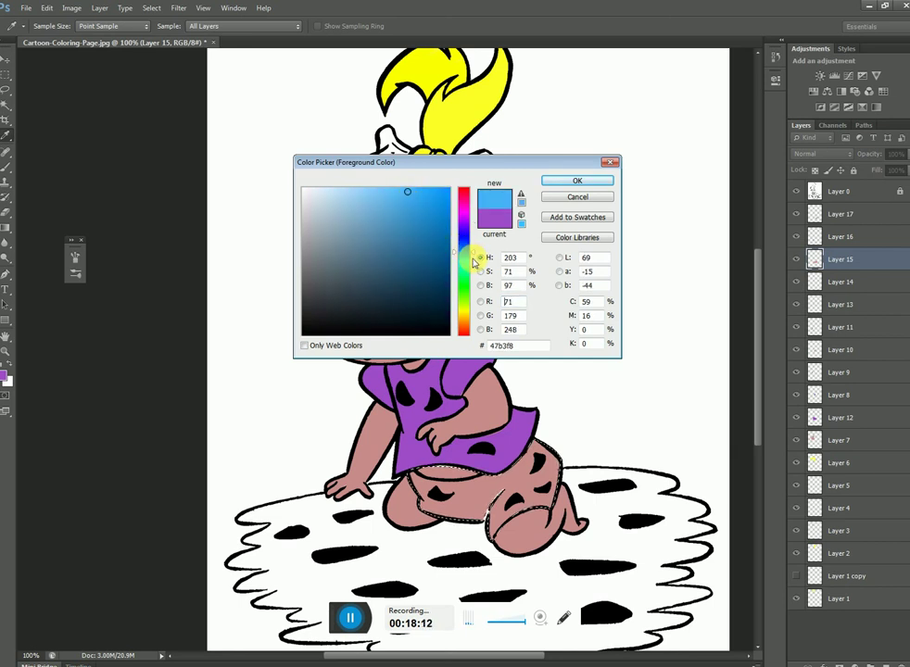
mouse_move(474, 257)
mouse_down()
mouse_move(467, 247)
mouse_move(479, 257)
mouse_up()
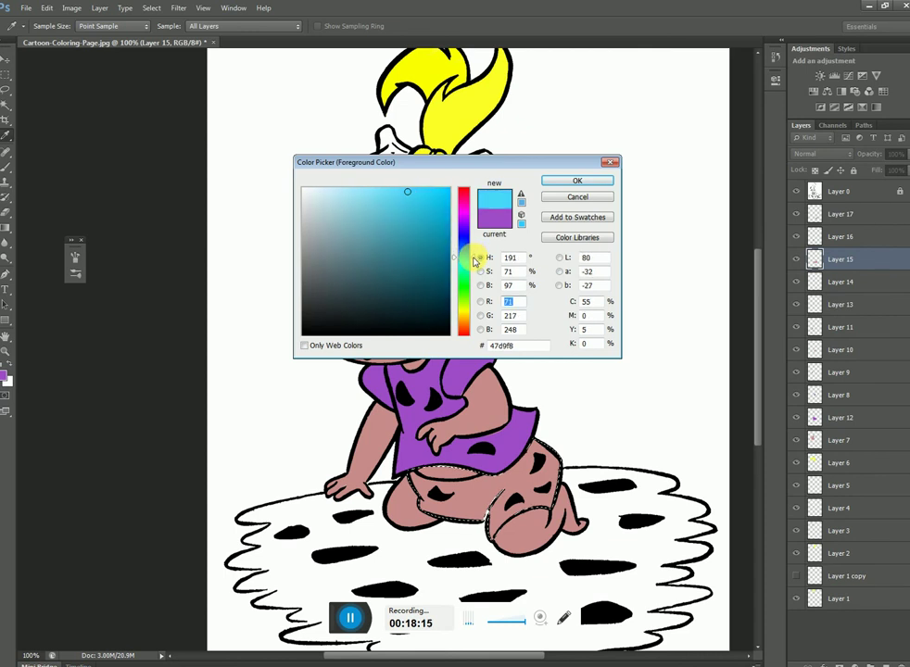
click(576, 181)
key(v)
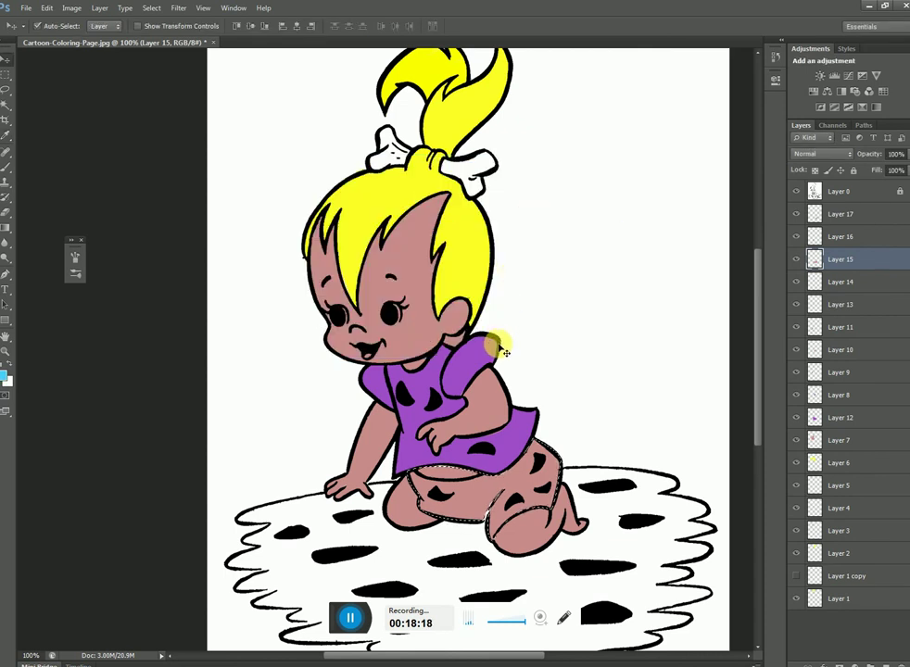
key(alt+BackSpace)
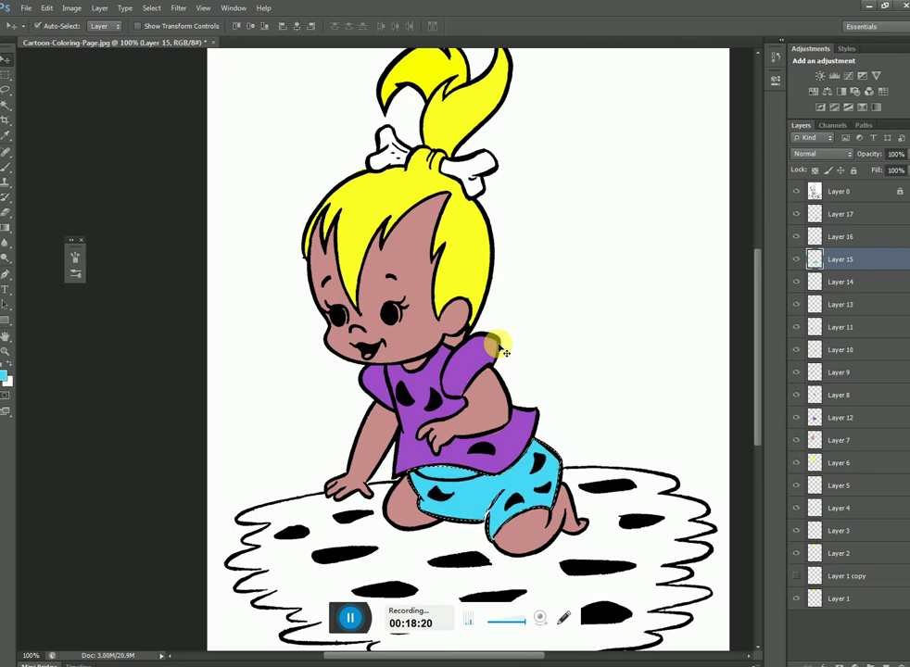
key(ctrl+d)
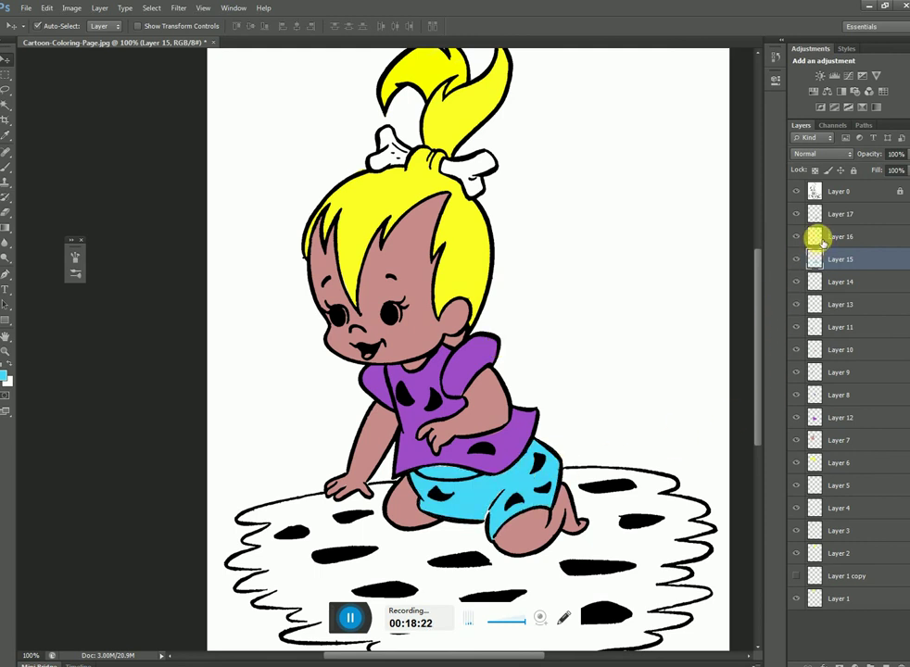
click(823, 239)
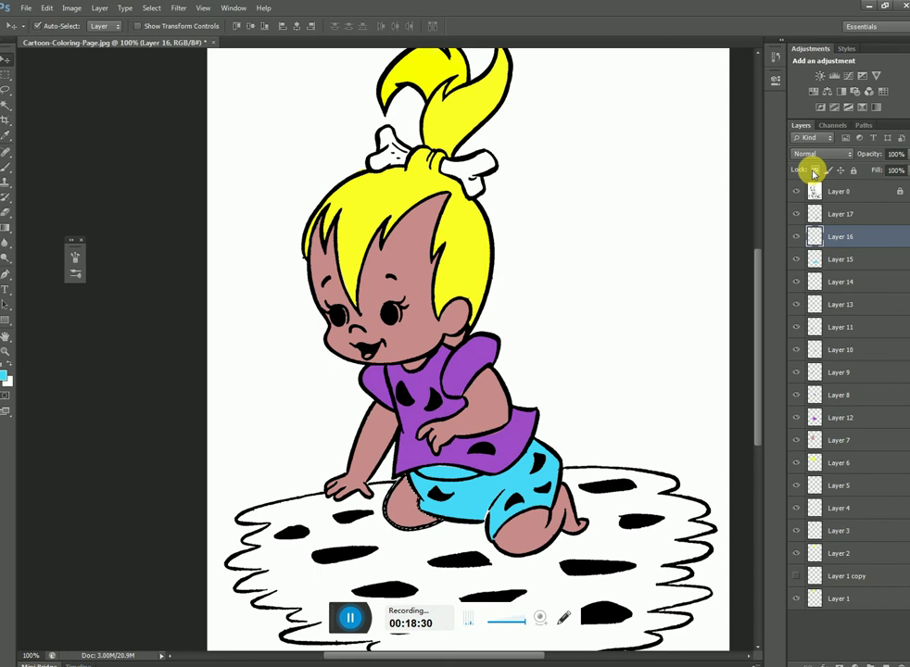
Step: Set the foreground colour to a pale cream shade
click(6, 376)
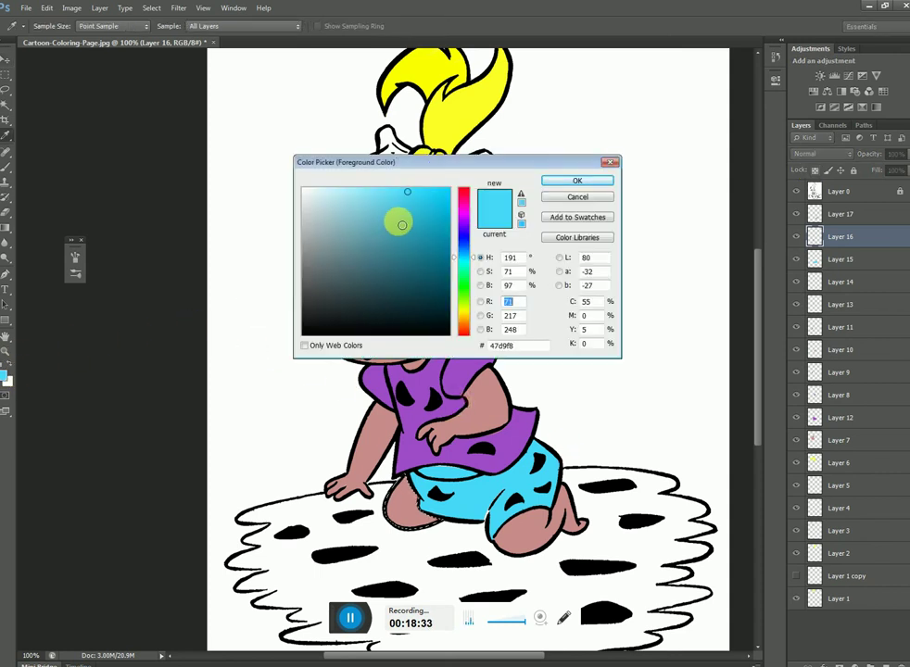
click(466, 321)
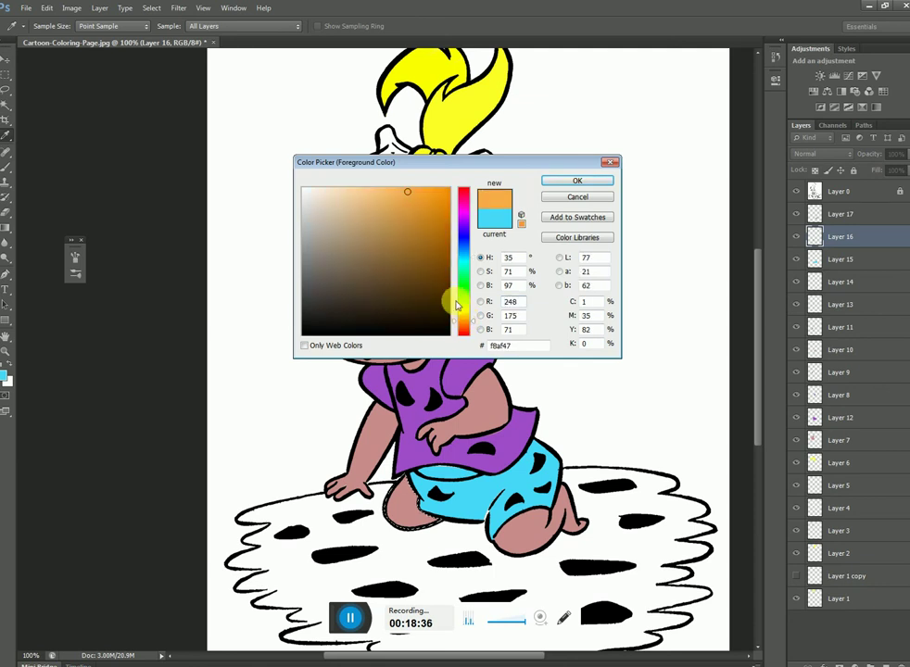
click(334, 193)
drag(329, 190, 325, 188)
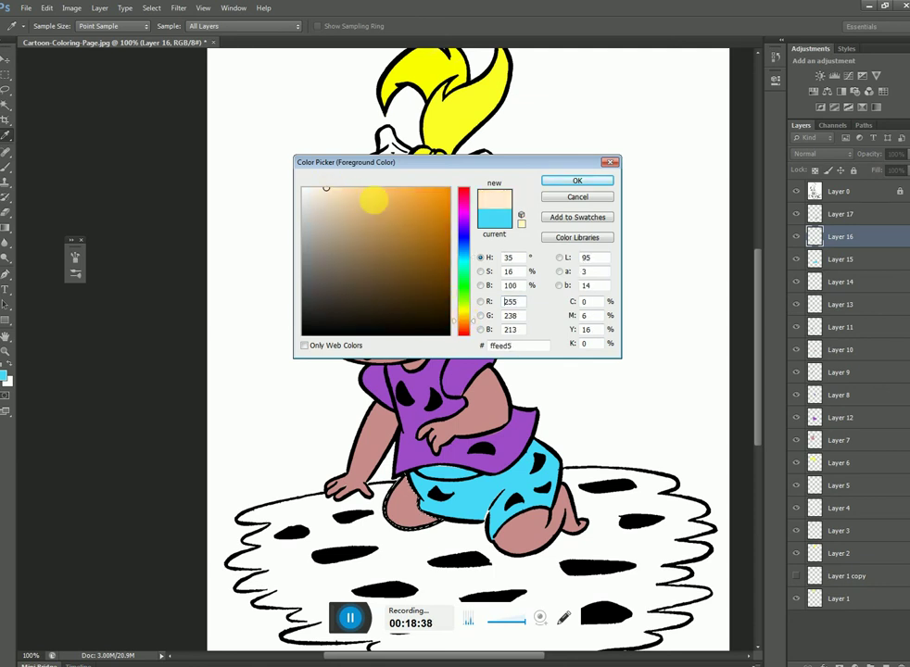
click(574, 182)
key(v)
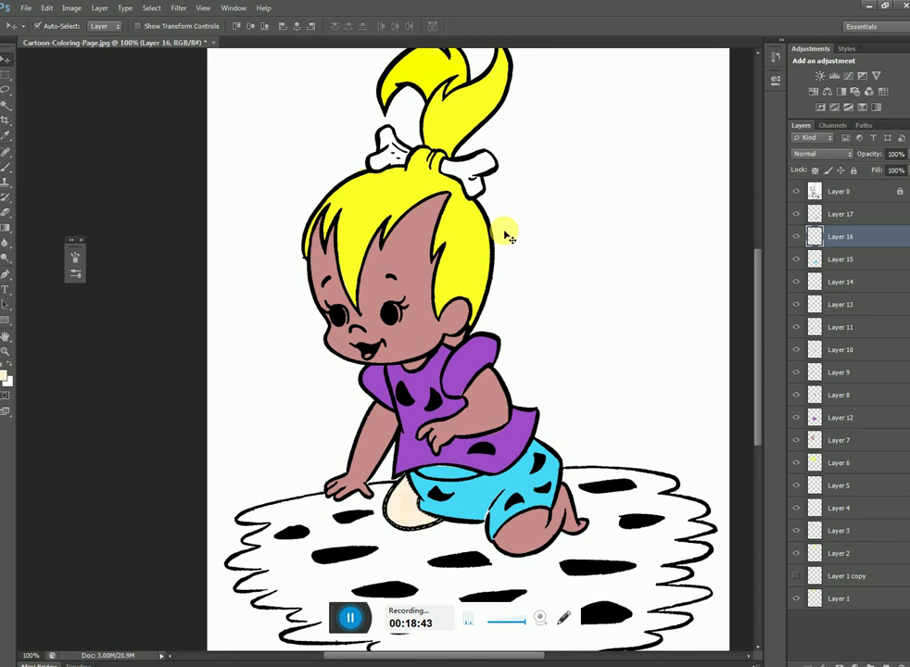
Step: Shift the colour to pinker peach ffddd5, fill the knee on Layer 16, and deselect
click(5, 375)
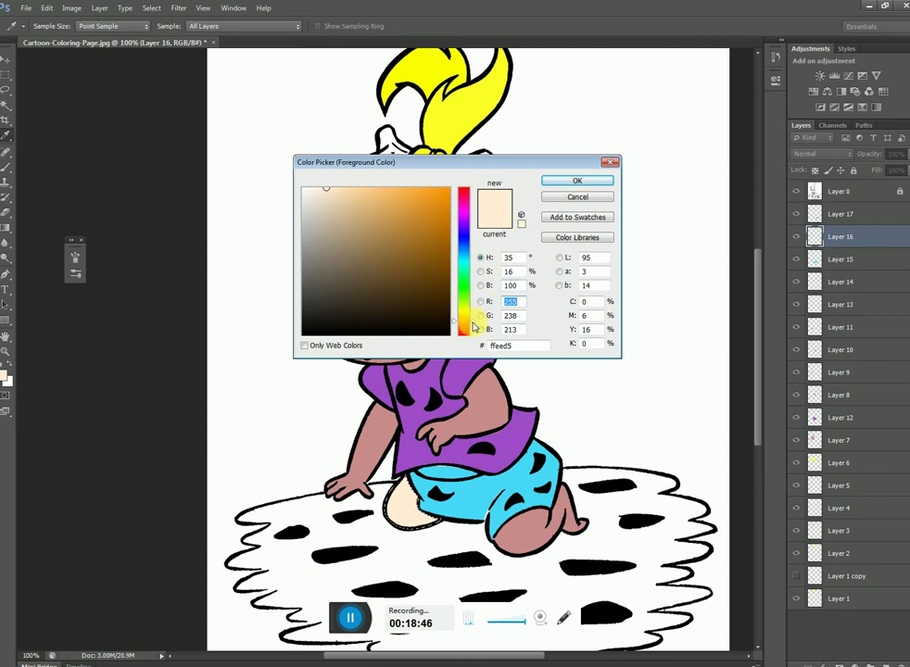
drag(472, 324, 472, 333)
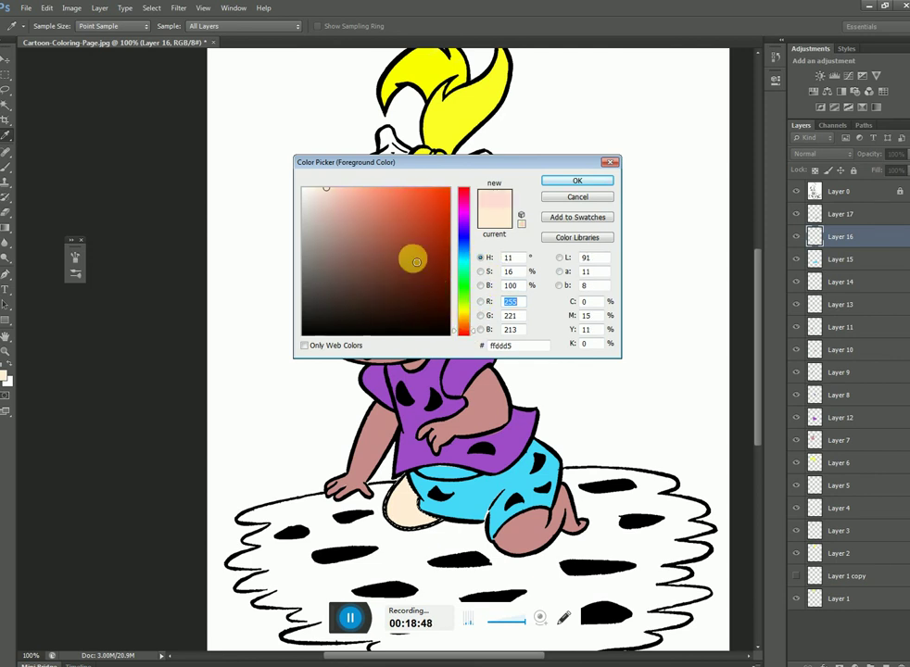
click(576, 181)
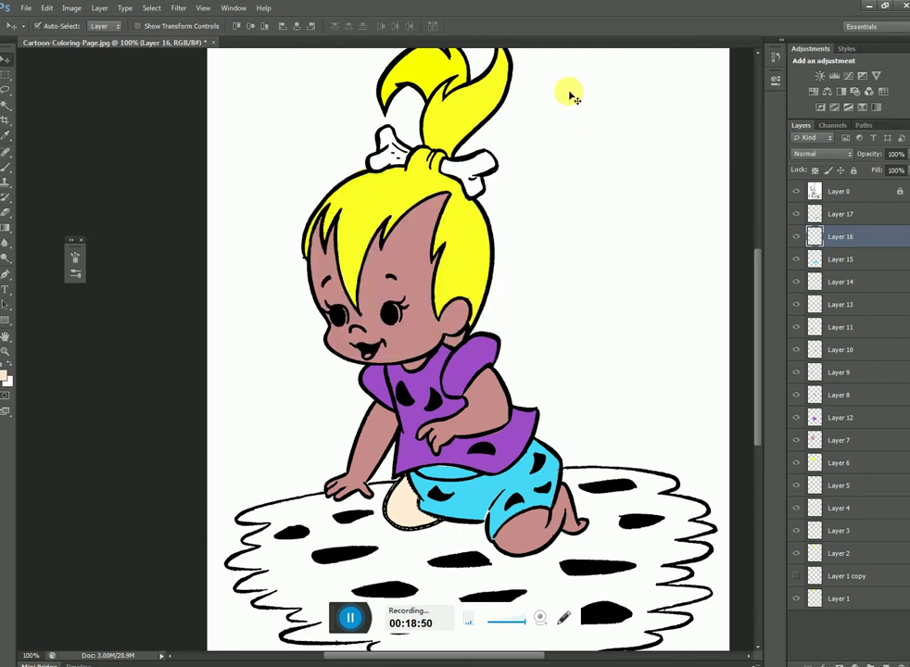
key(alt+BackSpace)
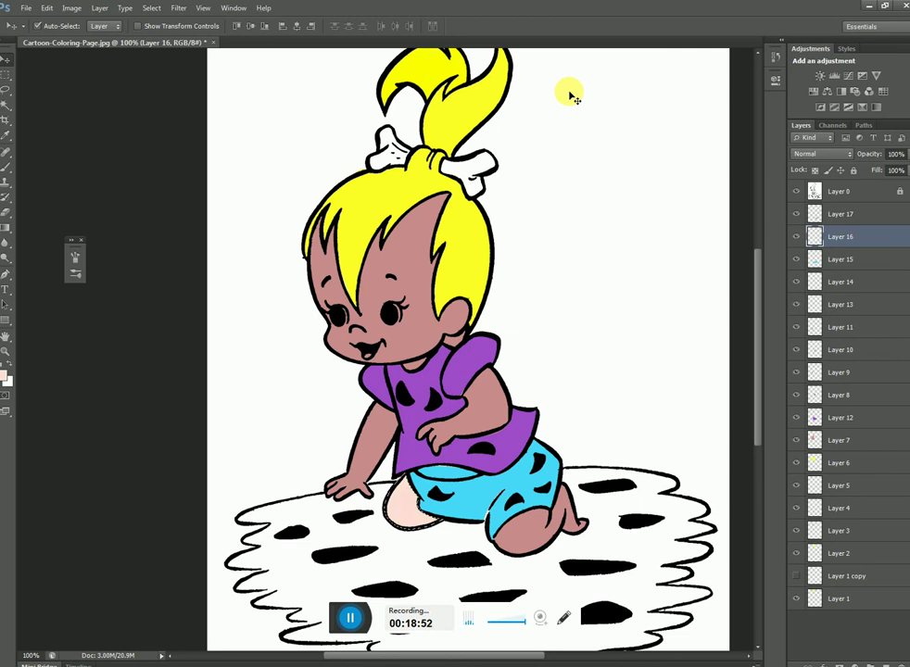
key(ctrl+d)
click(536, 528)
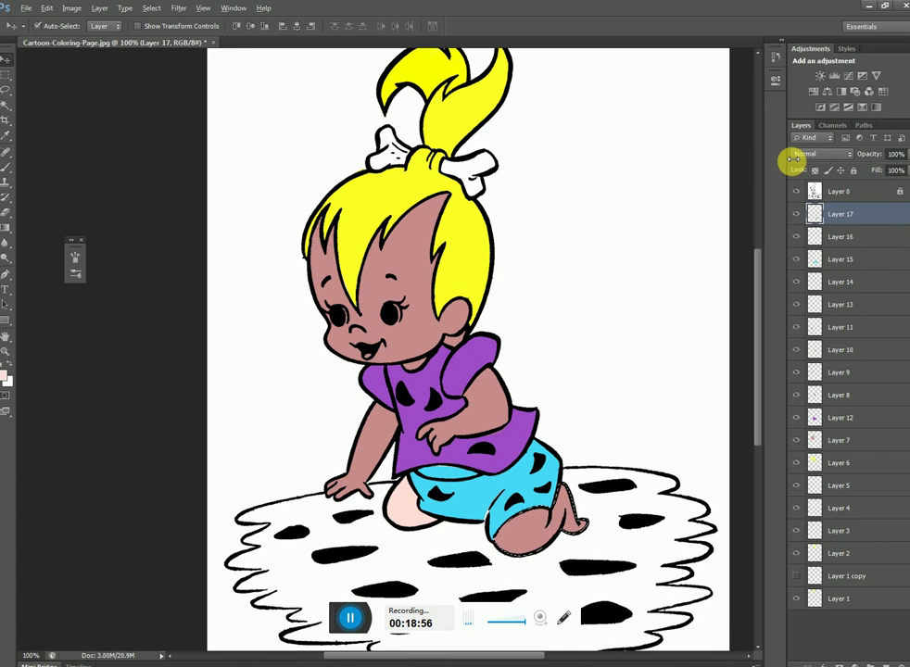
Step: Fill the lower leg and foot on Layer 17 and the arm on Layer 10 with peach
key(shift+alt+BackSpace)
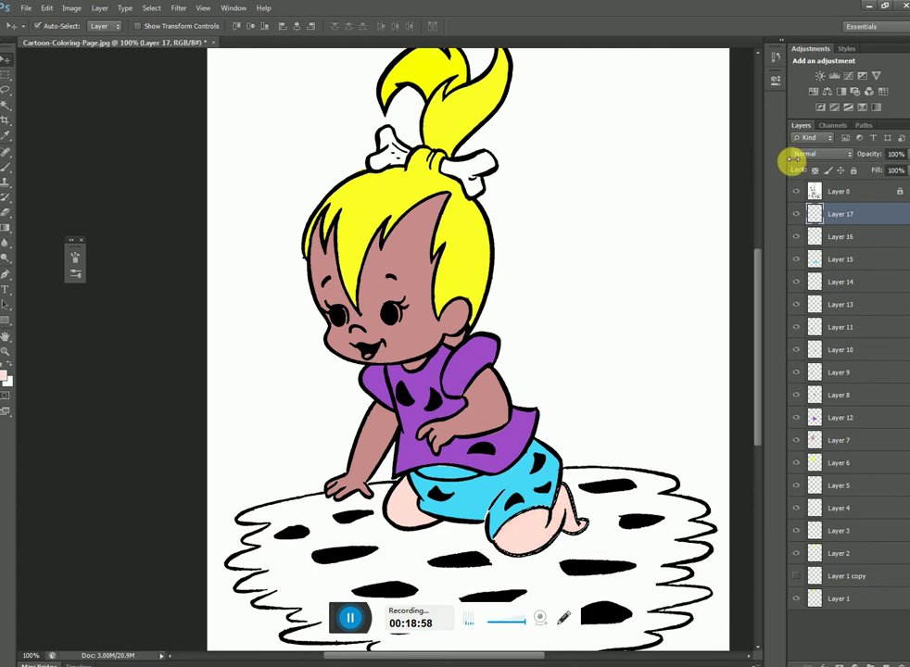
click(476, 400)
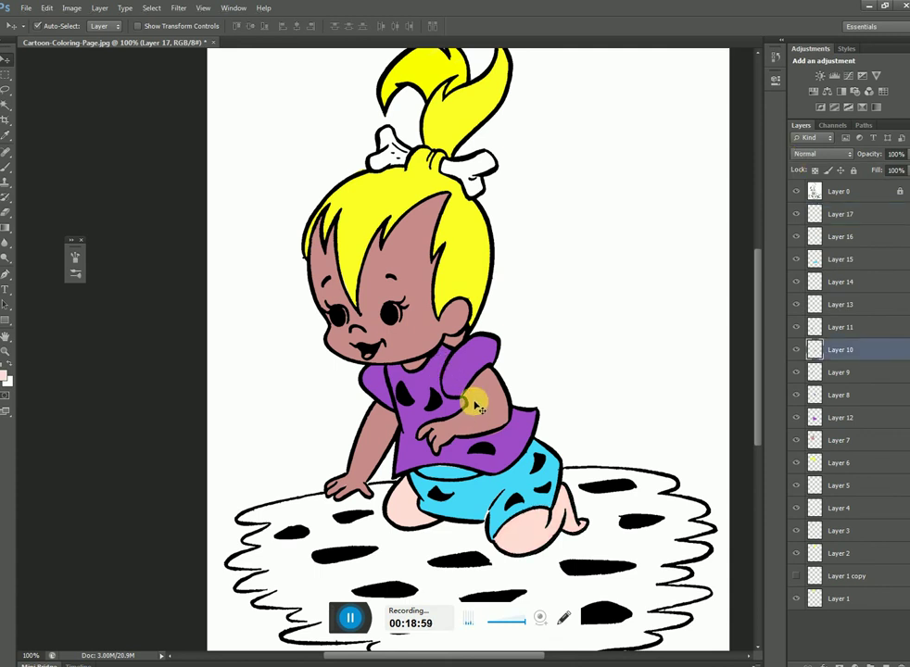
ctrl+click(814, 349)
key(Delete)
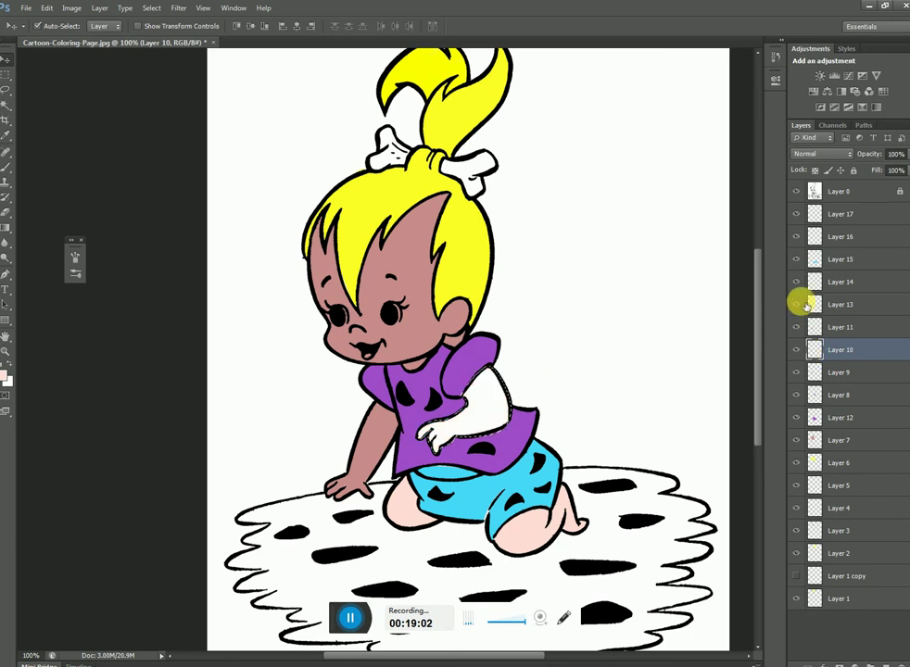
key(alt+BackSpace)
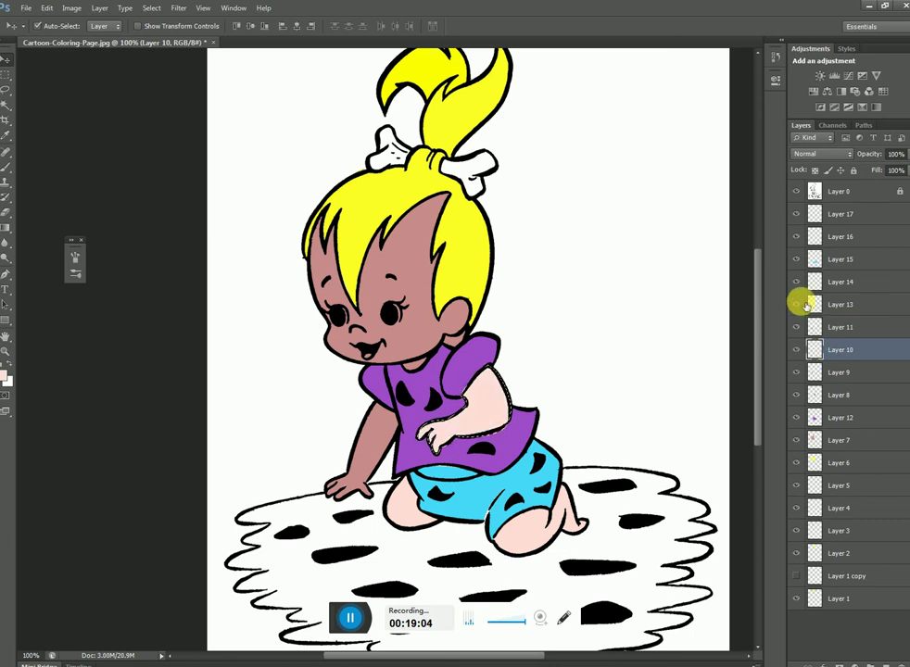
key(ctrl+d)
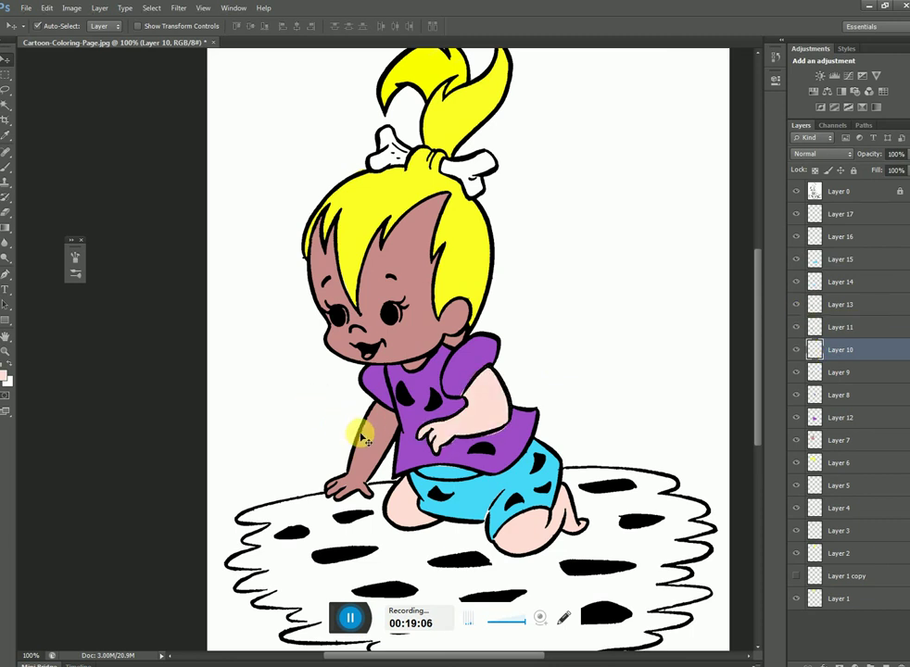
Step: Fill the other arm on Layer 11 and the face on Layer 7 with peach
click(464, 430)
ctrl+click(813, 326)
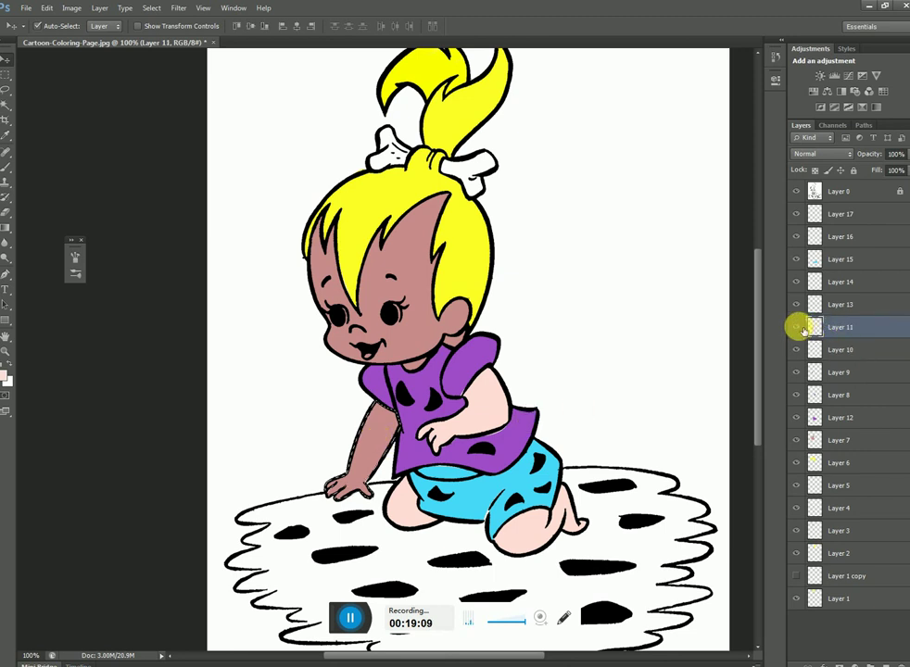
key(alt+BackSpace)
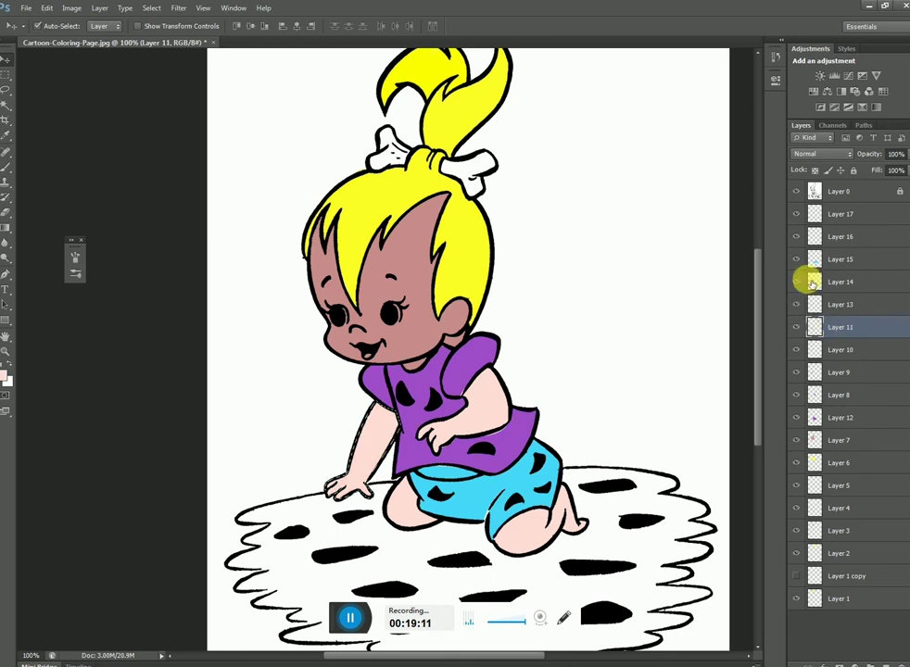
click(416, 329)
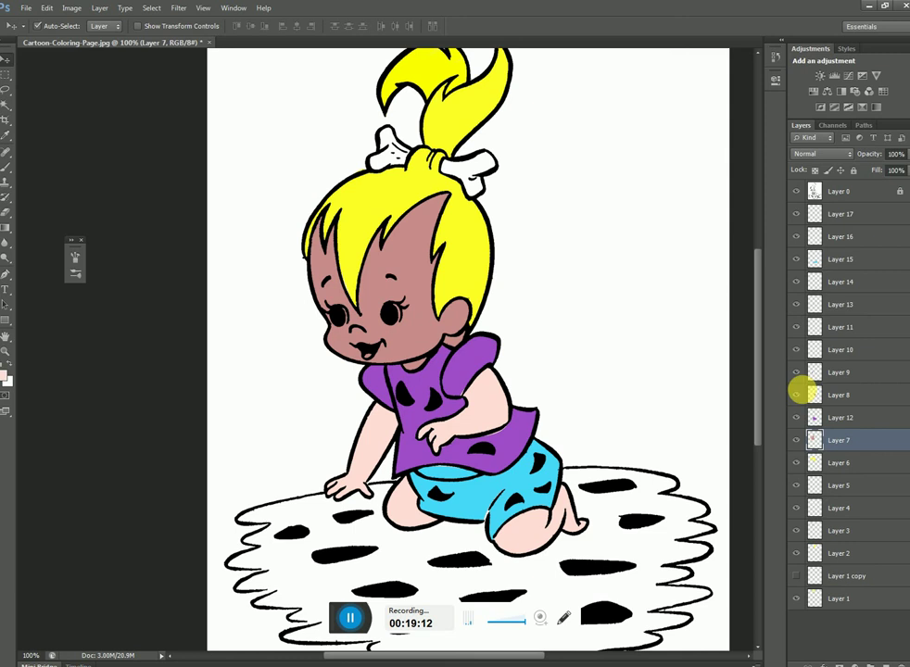
ctrl+click(815, 441)
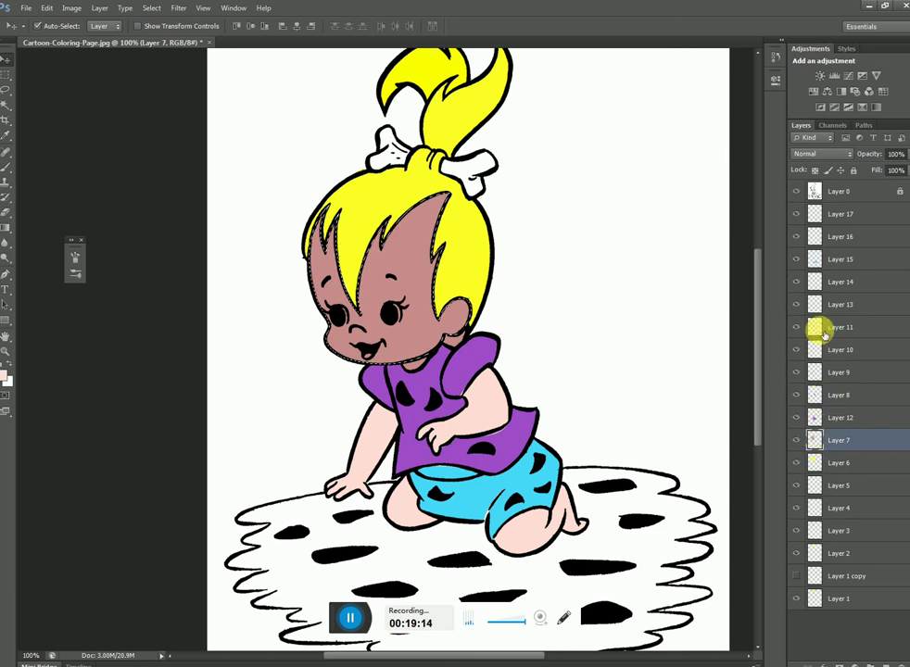
key(alt+BackSpace)
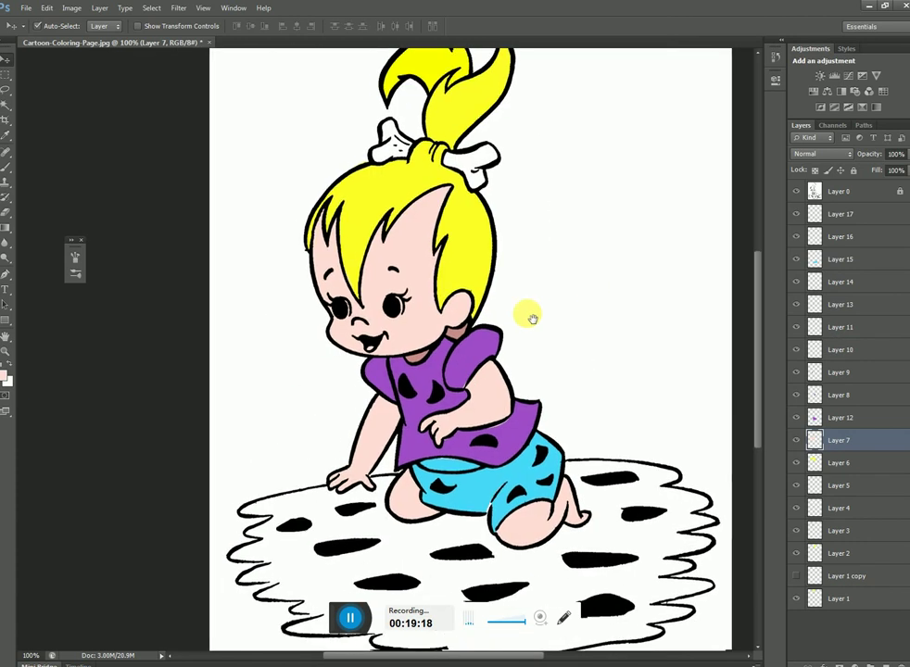
Step: Pan around the fully coloured girl, including the ponytail, then switch to the Brush tool
drag(529, 375, 511, 311)
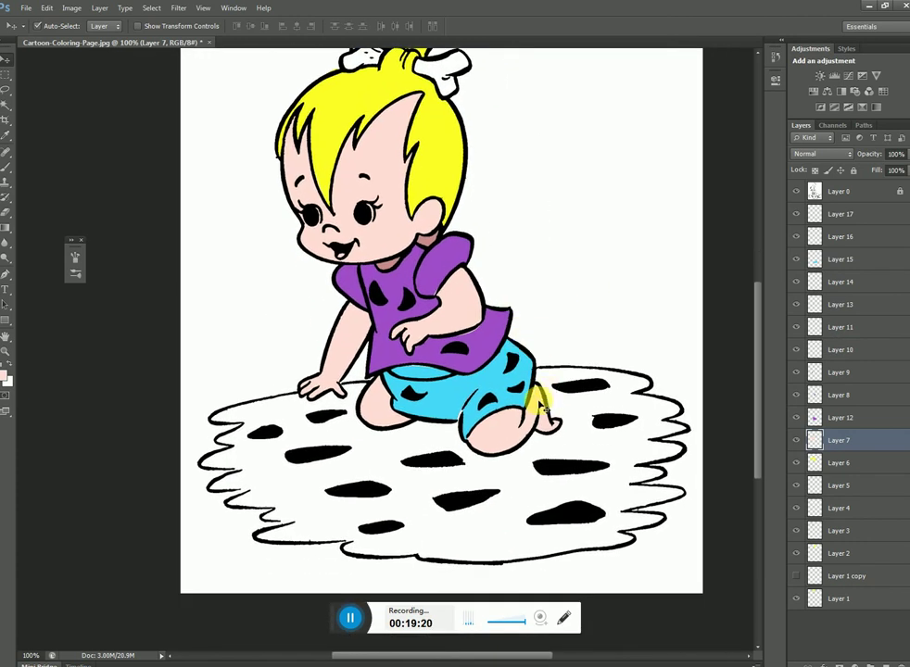
mouse_move(531, 324)
mouse_down()
mouse_move(553, 457)
mouse_move(507, 481)
mouse_move(515, 446)
mouse_move(519, 458)
mouse_move(526, 443)
mouse_up()
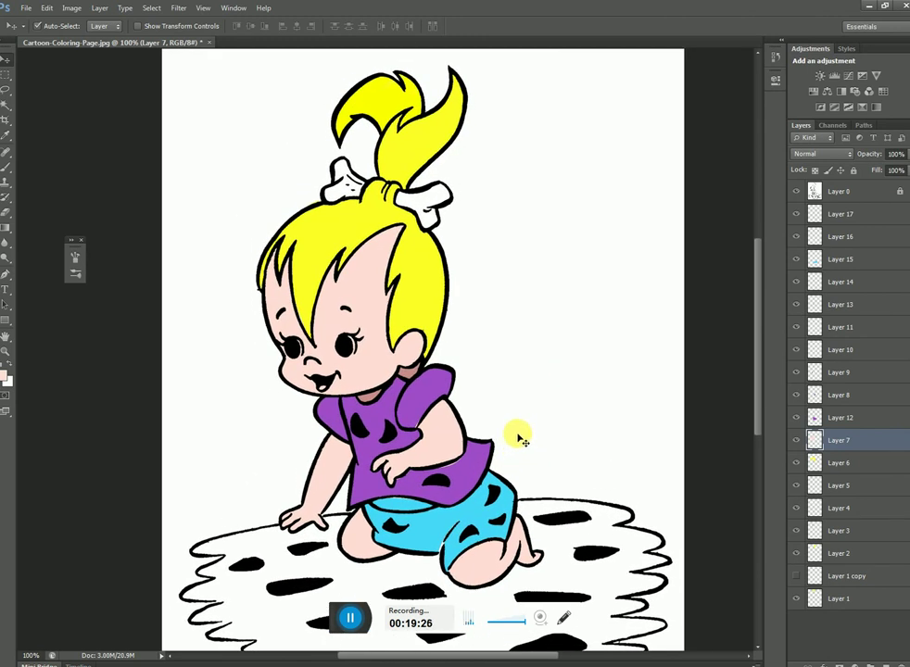
key(b)
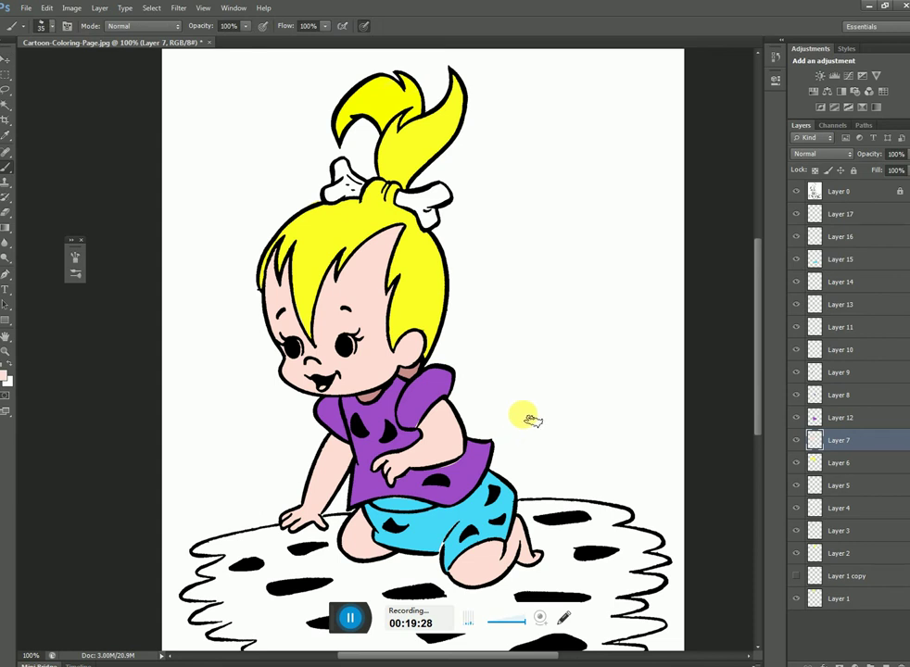